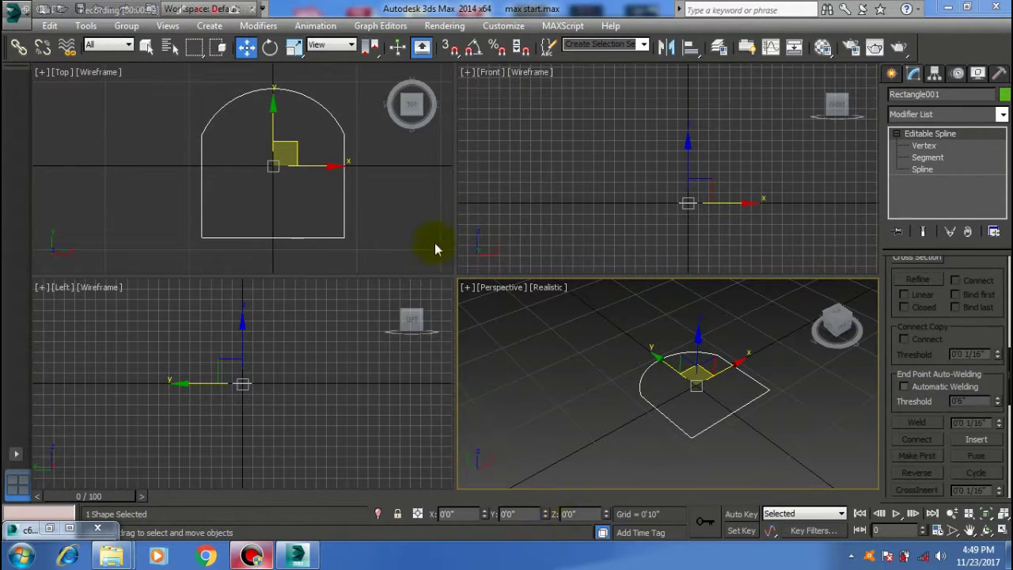
Step: After checking the reference chair render, add an Extrude modifier to the rounded seat outline Rectangle001
double_click(29, 529)
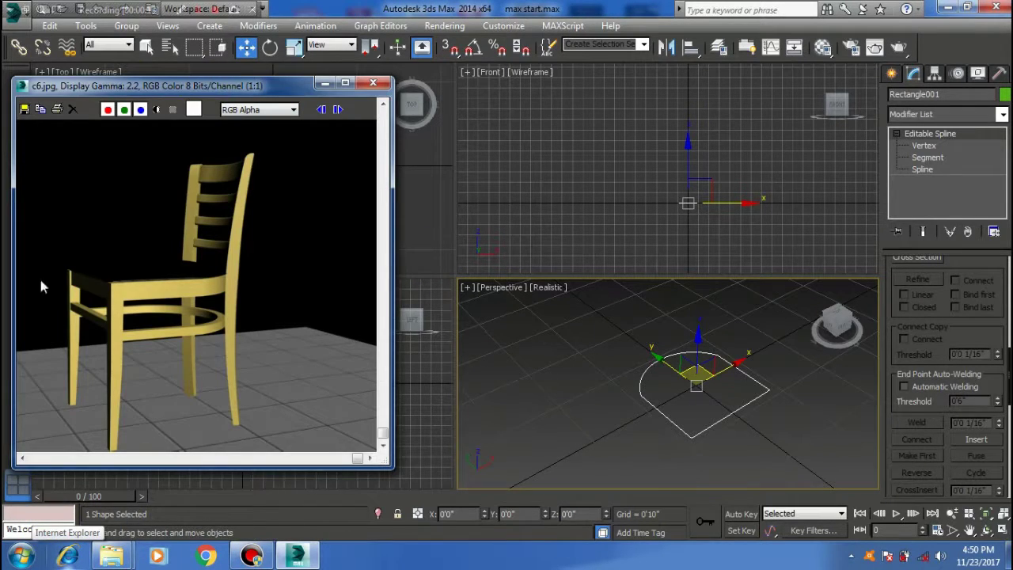
click(324, 84)
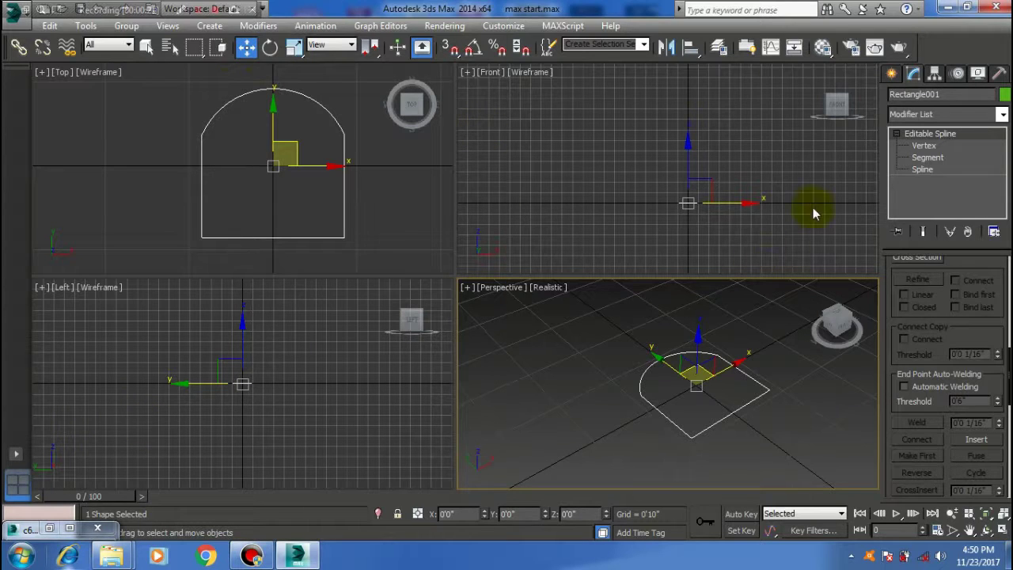
click(951, 118)
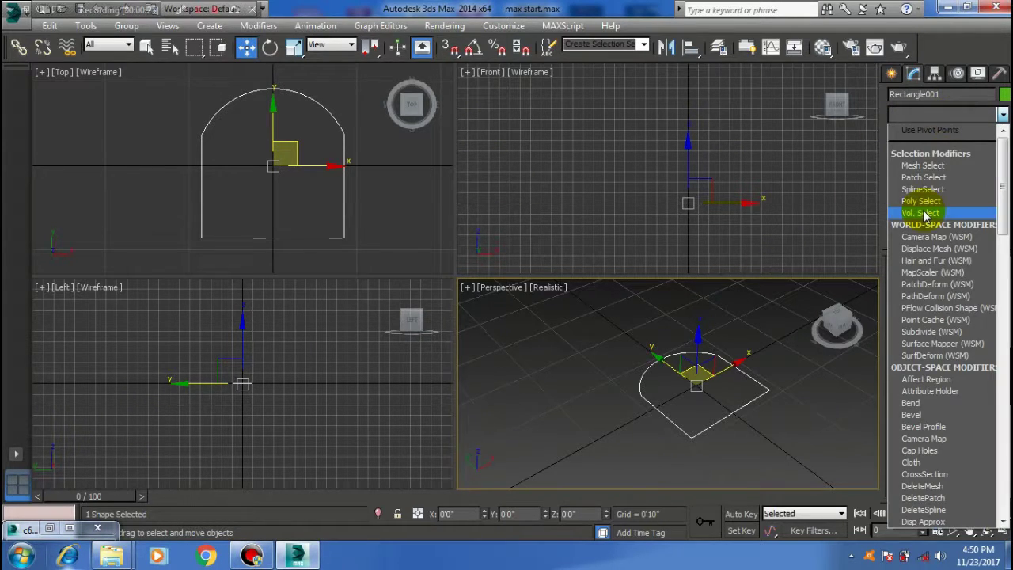
key(e)
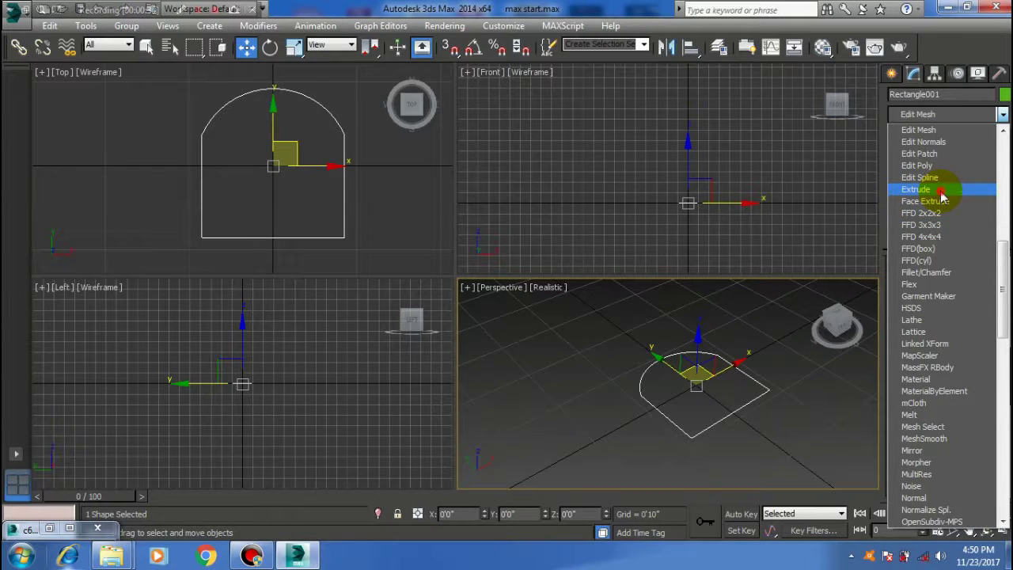
click(942, 193)
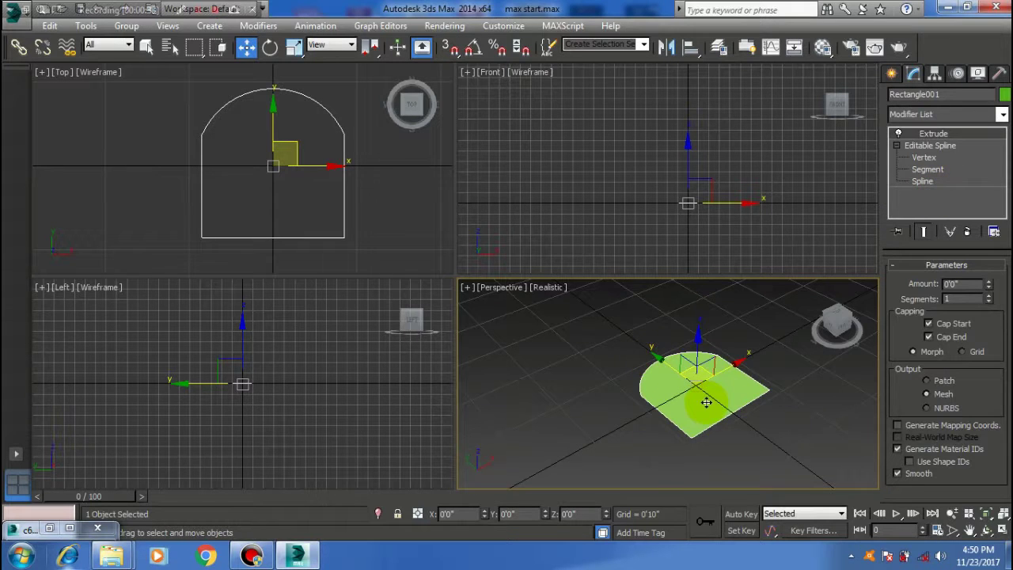
Step: Set the seat's Extrude amount to 0'2" so it becomes a thin solid slab
mouse_move(706, 403)
alt+middle_down()
mouse_move(685, 384)
mouse_move(718, 406)
mouse_move(679, 372)
mouse_move(689, 389)
mouse_move(703, 373)
alt+middle_up()
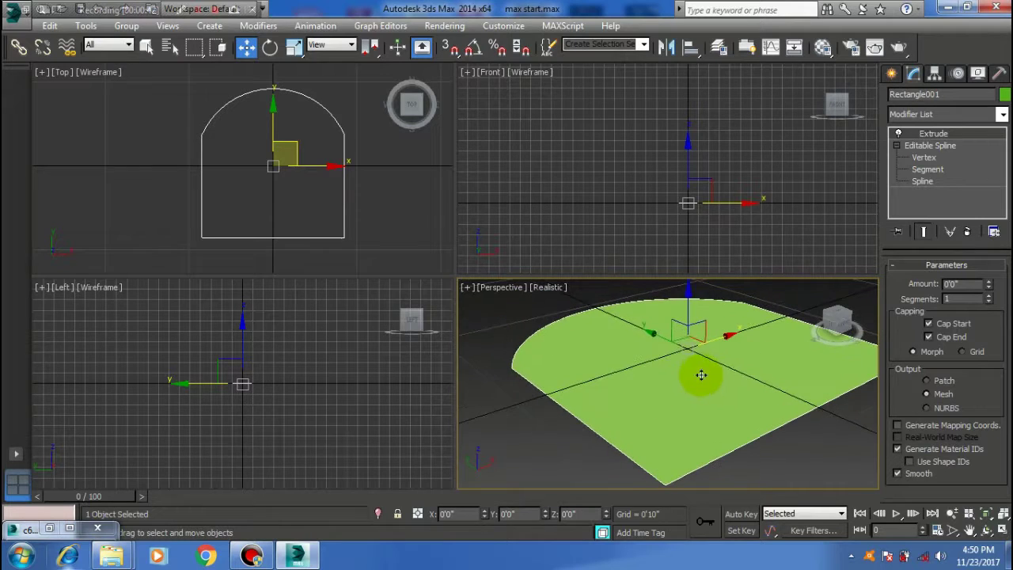
double_click(961, 284)
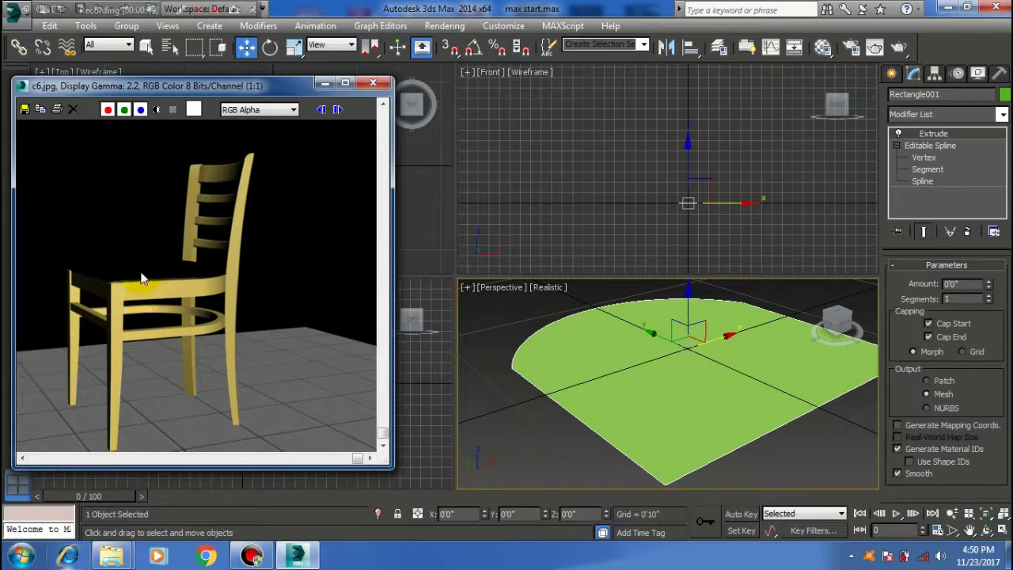
click(958, 283)
text(2)
key(Return)
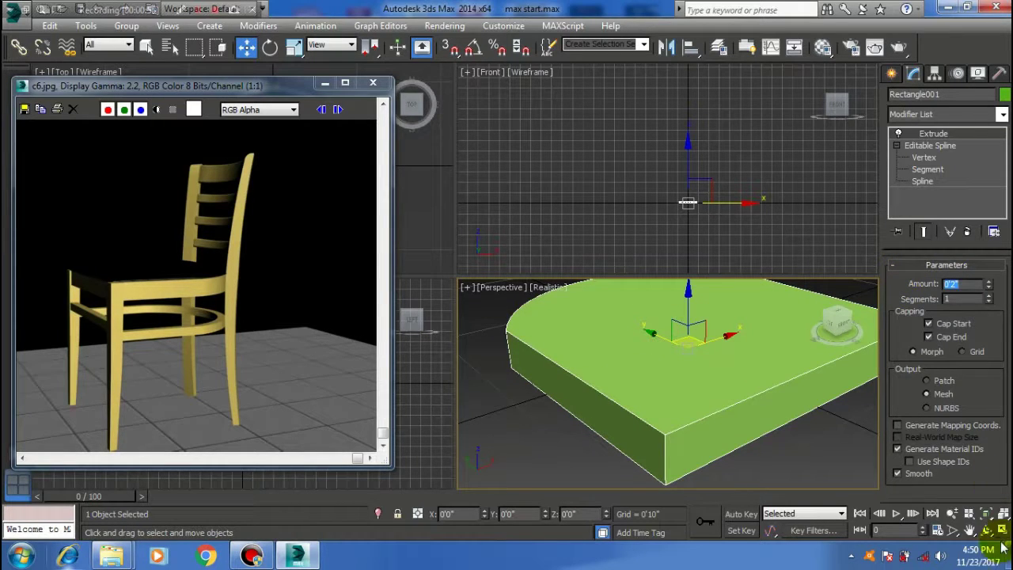
scroll(712, 341, down, 5)
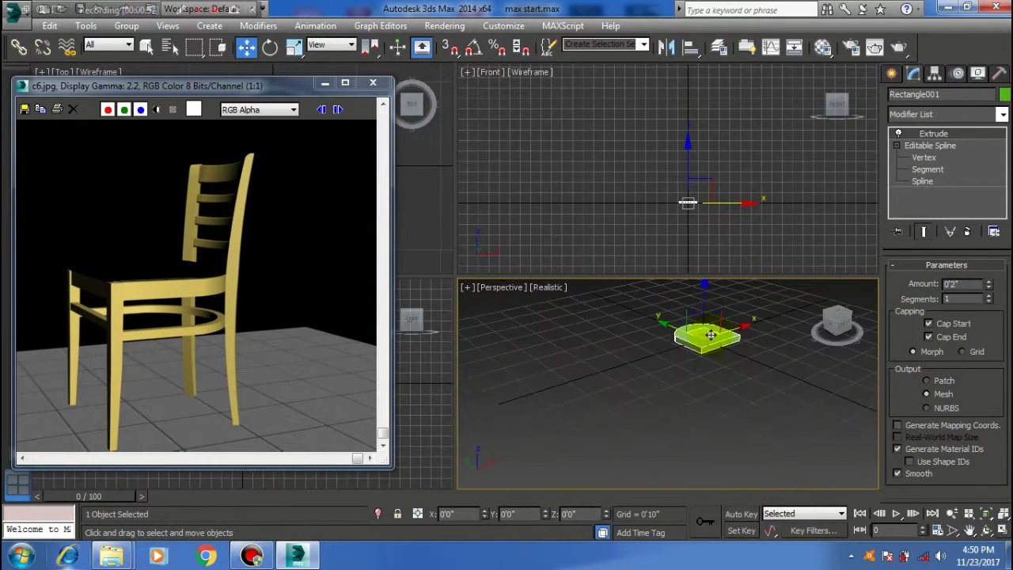
scroll(728, 356, up, 1)
scroll(736, 364, up, 2)
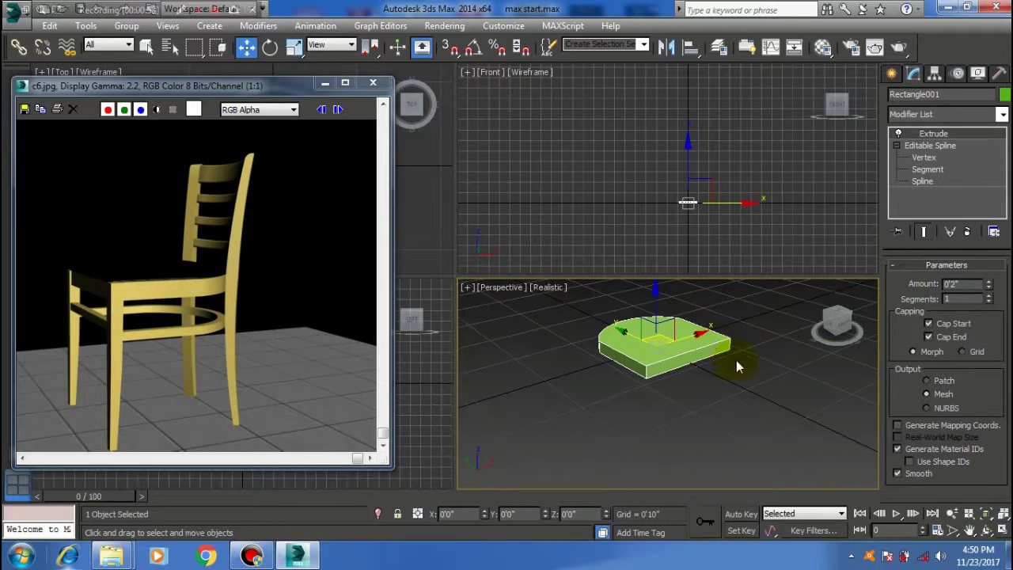
click(325, 82)
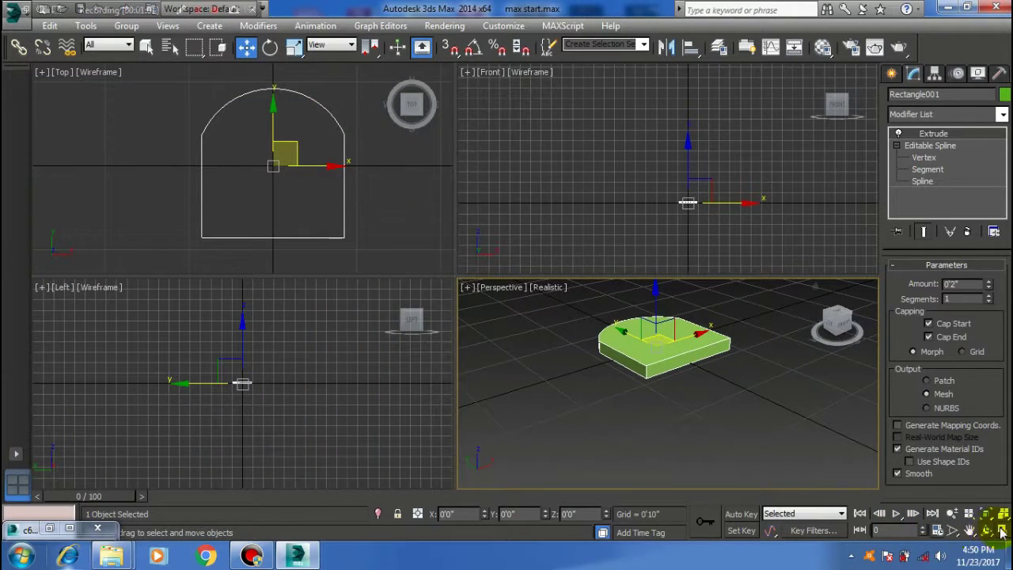
Step: Maximize the Perspective viewport to inspect the 0'2" seat slab, then go to the Create panel
click(1002, 532)
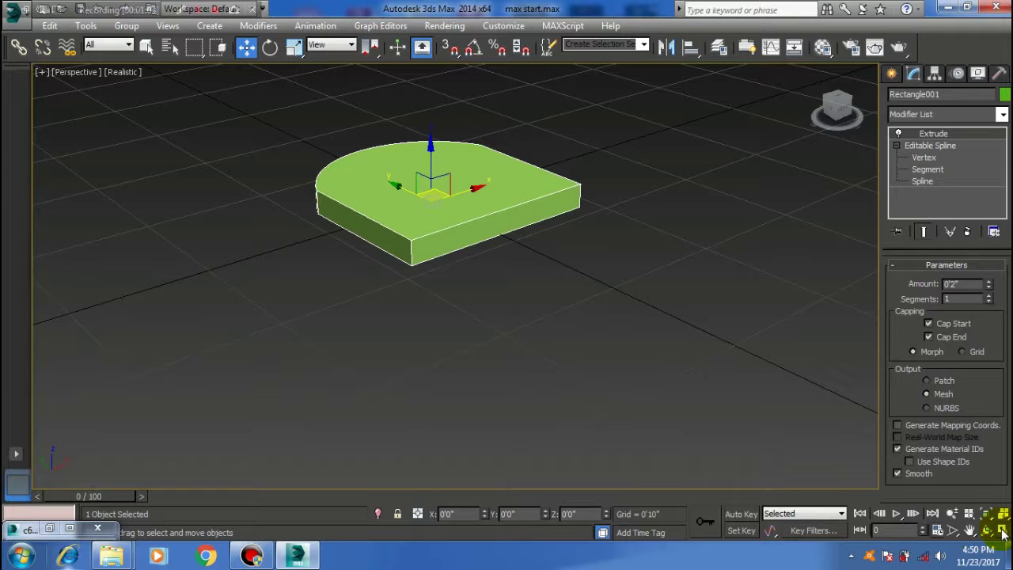
click(1002, 532)
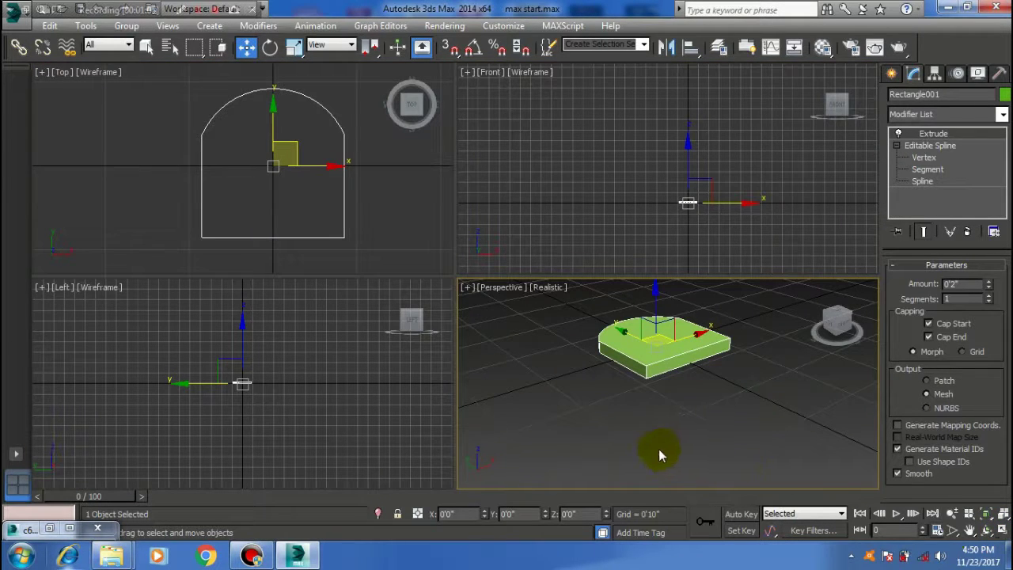
key(alt+w)
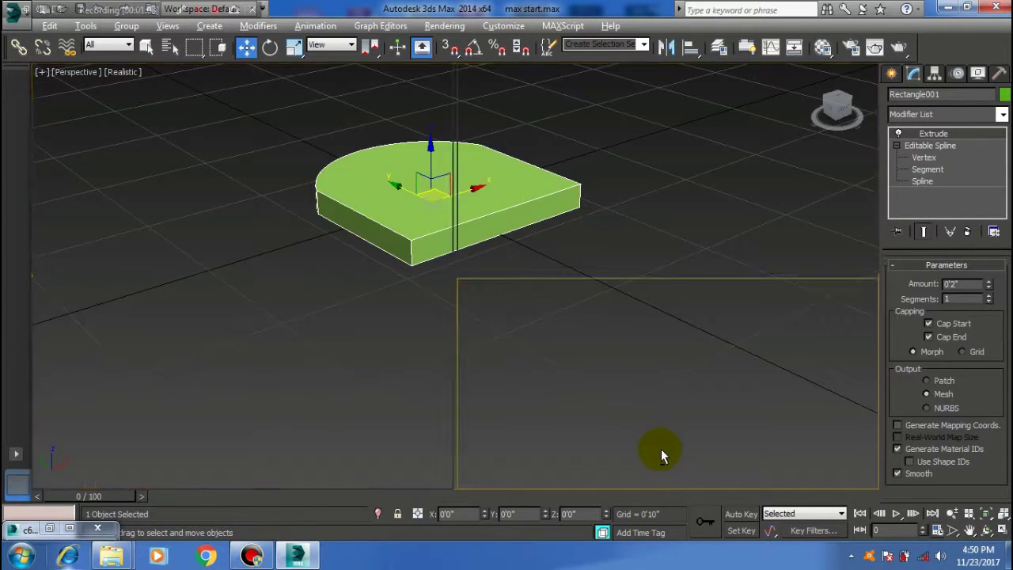
key(alt+w)
key(alt+w)
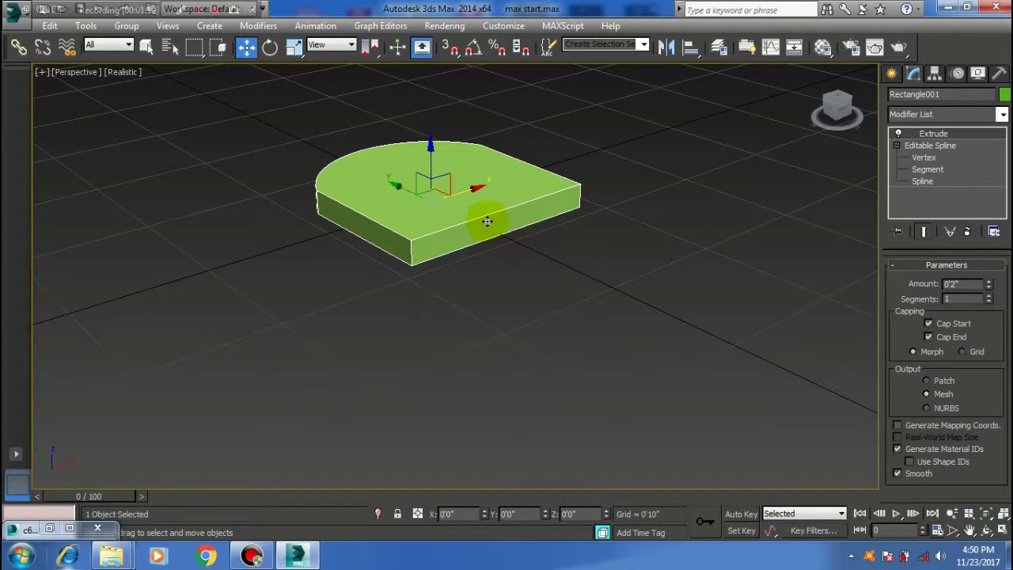
mouse_move(388, 202)
middle_down()
mouse_move(446, 218)
mouse_move(464, 256)
mouse_move(459, 290)
mouse_move(484, 301)
mouse_move(505, 380)
mouse_move(480, 324)
middle_up()
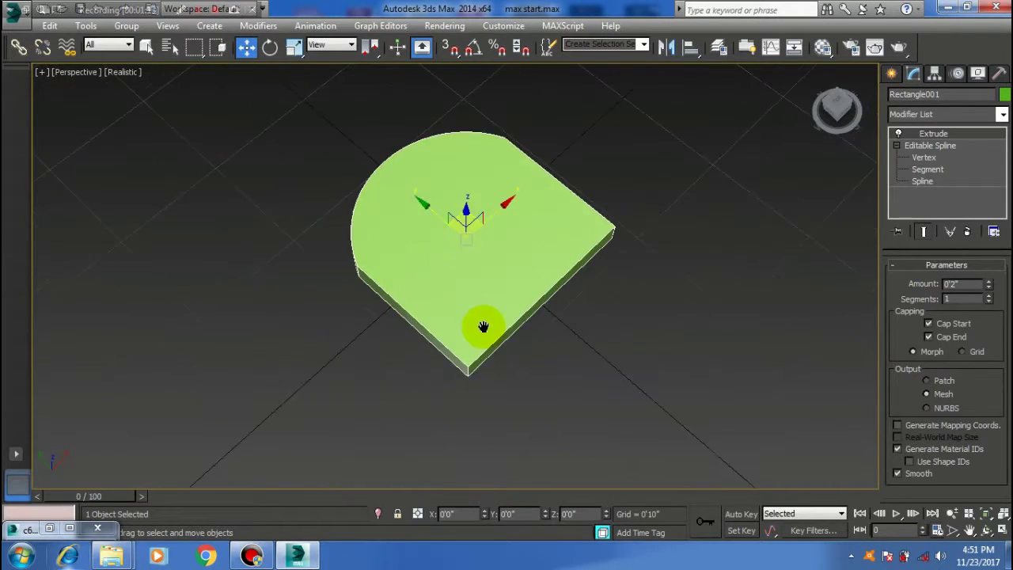
mouse_move(483, 362)
alt+middle_down()
mouse_move(482, 283)
mouse_move(489, 300)
mouse_move(464, 332)
mouse_move(362, 335)
mouse_move(467, 352)
mouse_move(452, 346)
mouse_move(357, 380)
alt+middle_up()
click(50, 530)
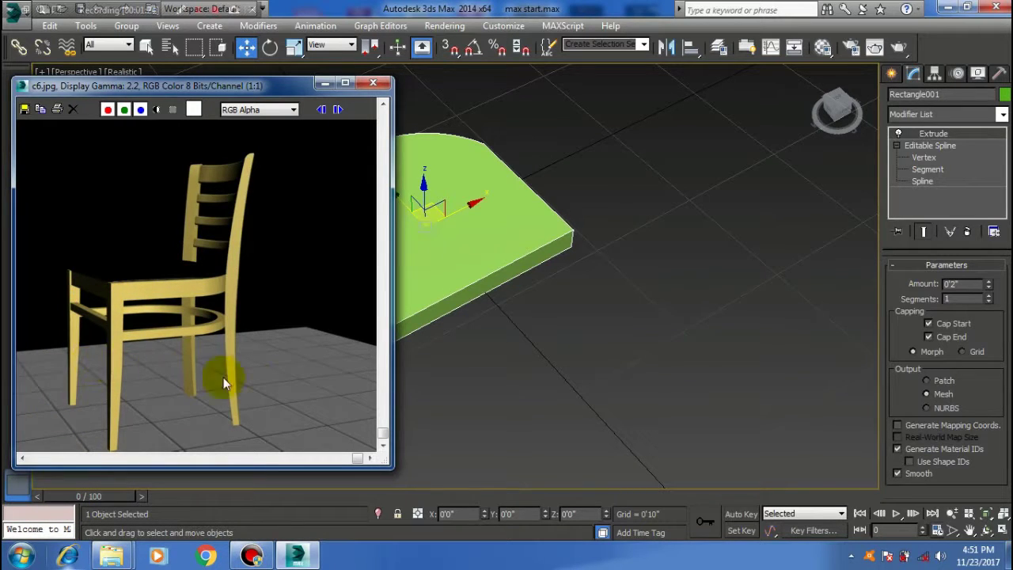
click(325, 82)
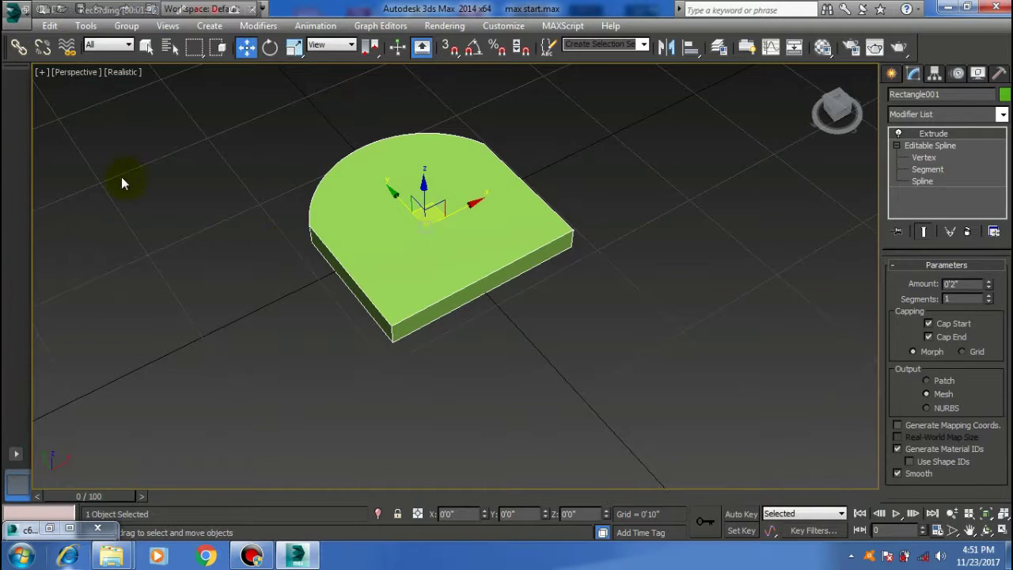
click(892, 73)
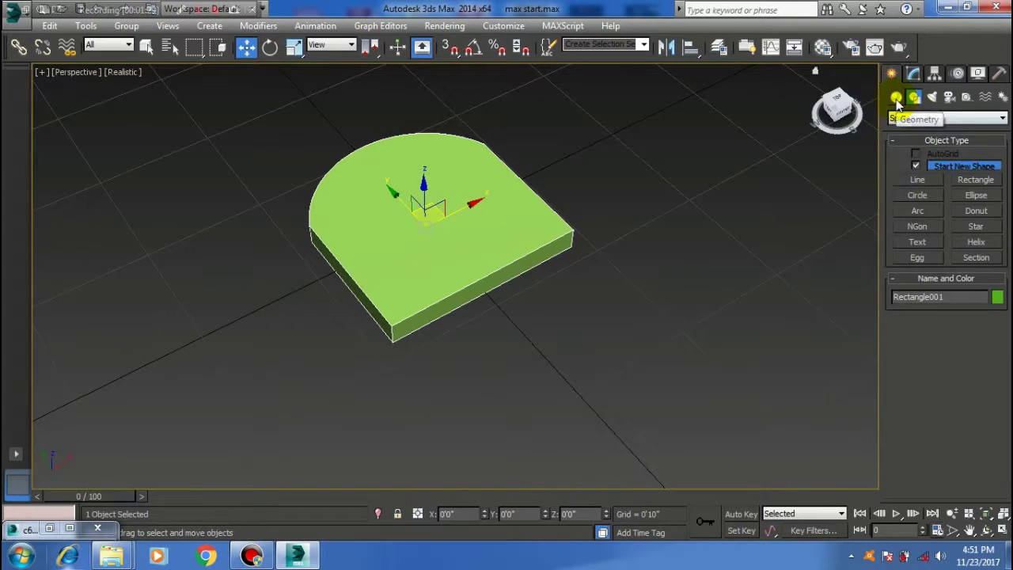
Step: Start the Standard Primitives Box tool in a zoomed-in wireframe Top view
click(897, 98)
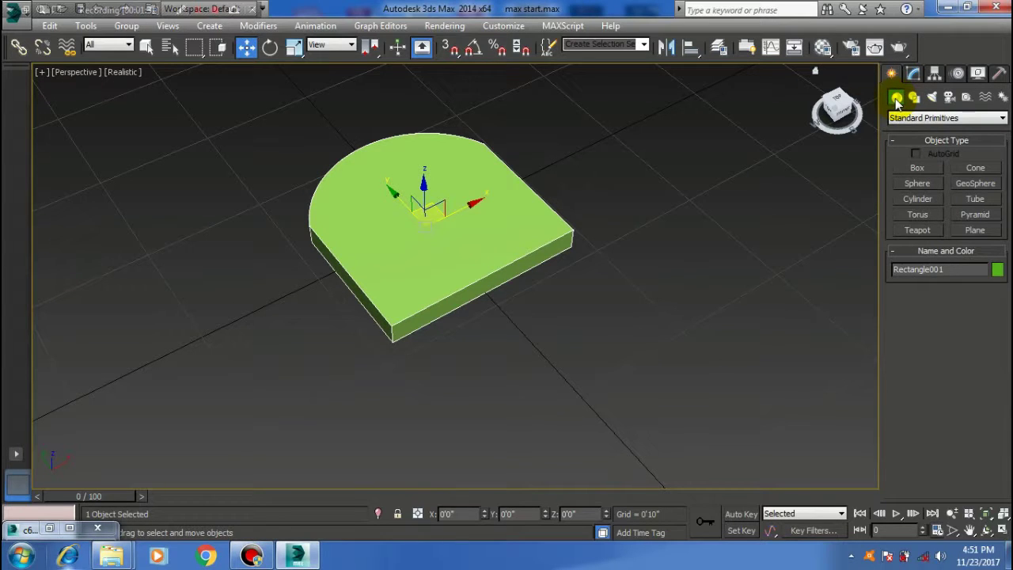
click(919, 168)
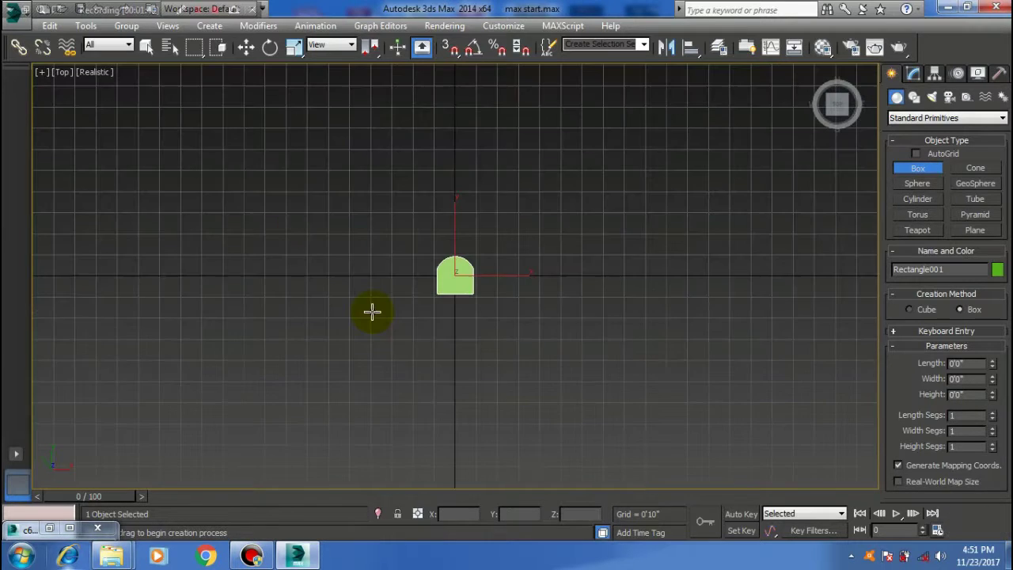
key(t)
scroll(396, 294, up, 3)
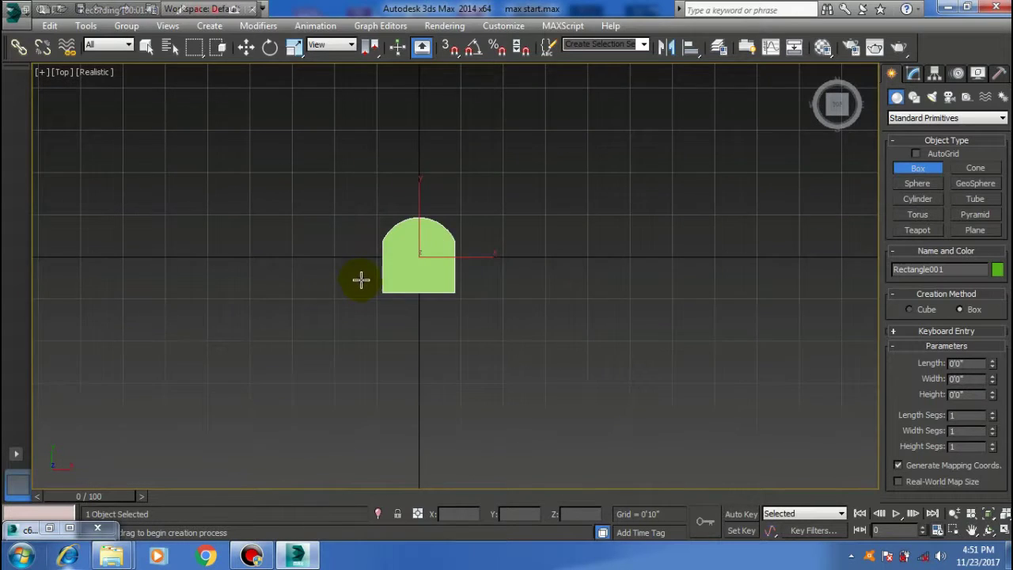
scroll(364, 282, up, 3)
scroll(413, 297, up, 3)
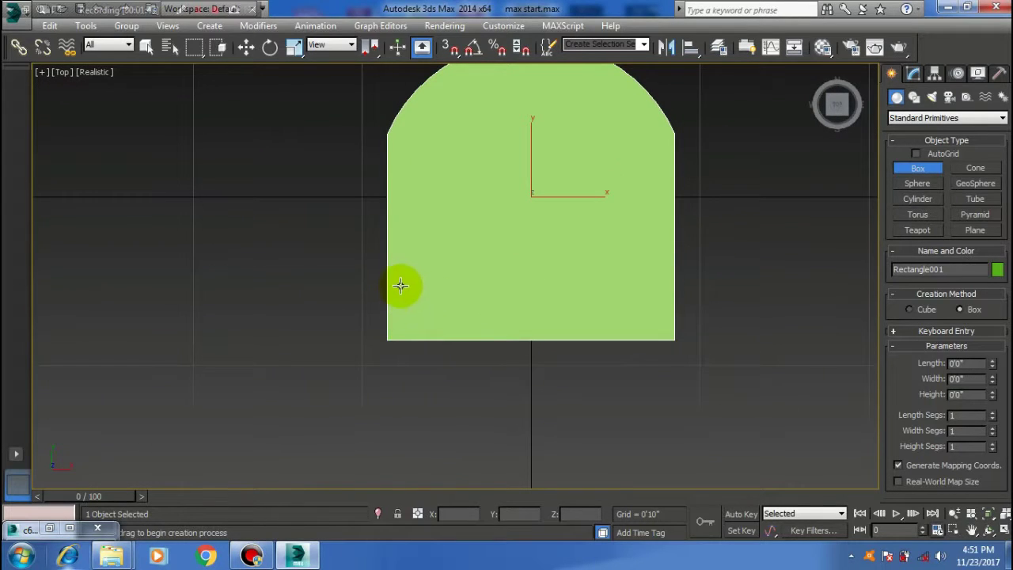
middle_drag(436, 285, 427, 289)
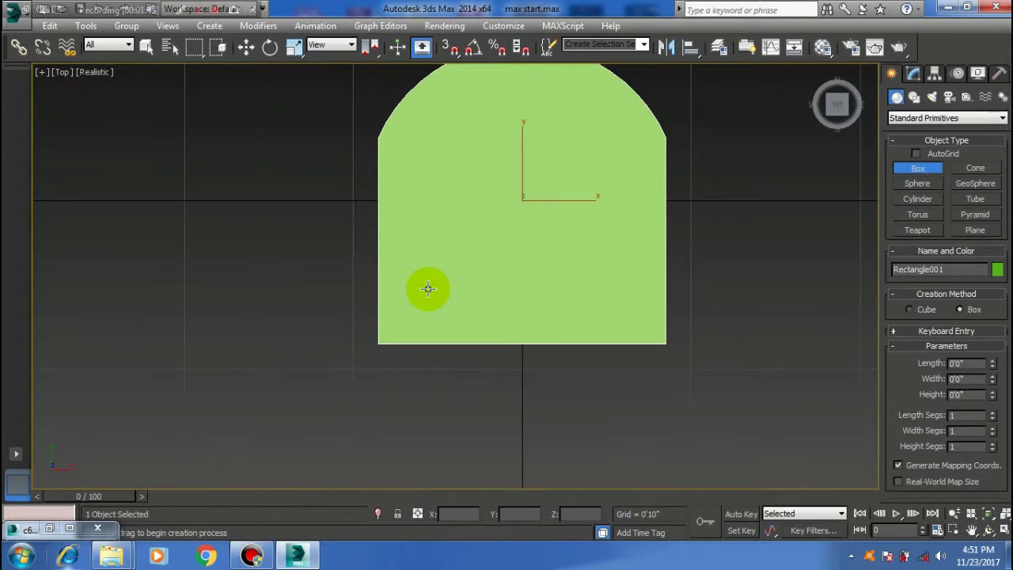
key(F3)
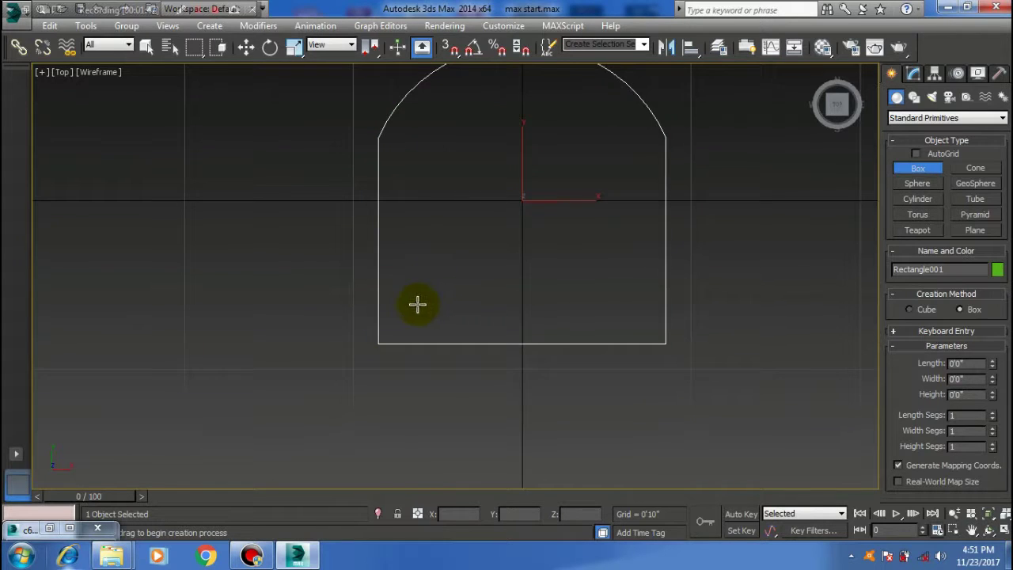
scroll(388, 303, up, 1)
scroll(349, 324, up, 1)
scroll(344, 352, up, 2)
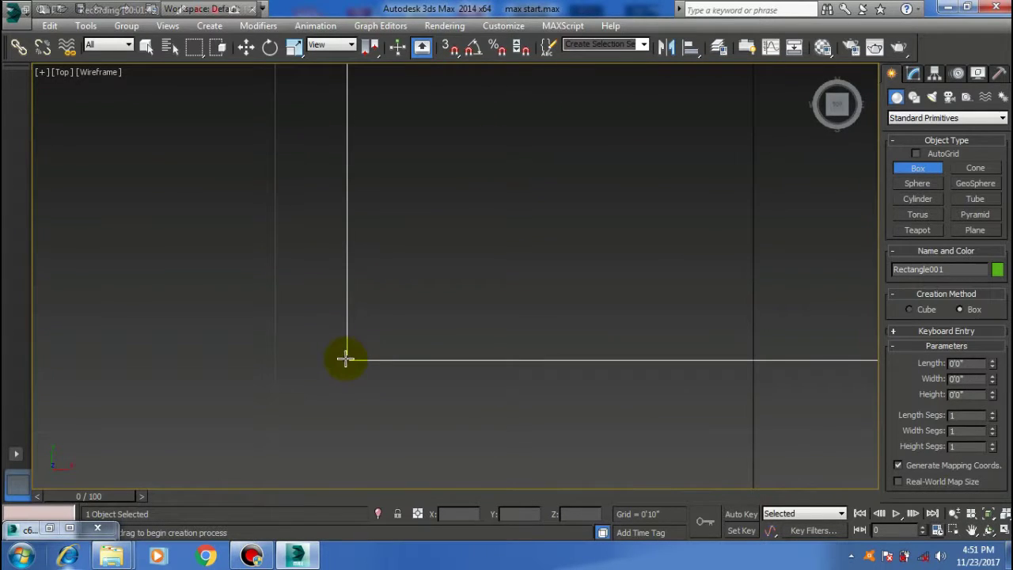
Step: Draw a 0'4"-tall box at the seat's lower-left corner as the first leg
drag(349, 360, 374, 334)
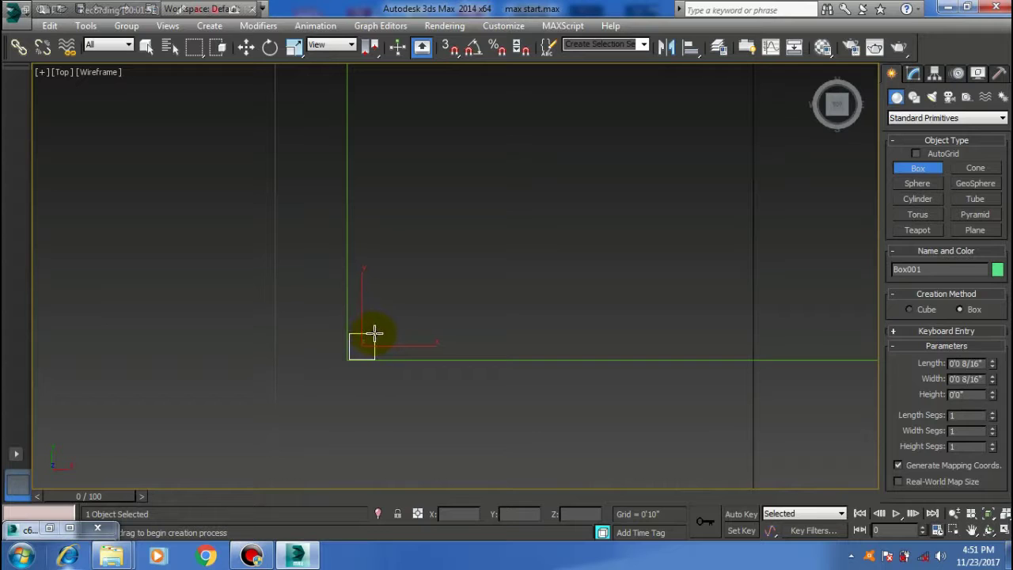
click(407, 140)
mouse_move(439, 269)
middle_down()
mouse_move(423, 281)
mouse_move(391, 272)
middle_up()
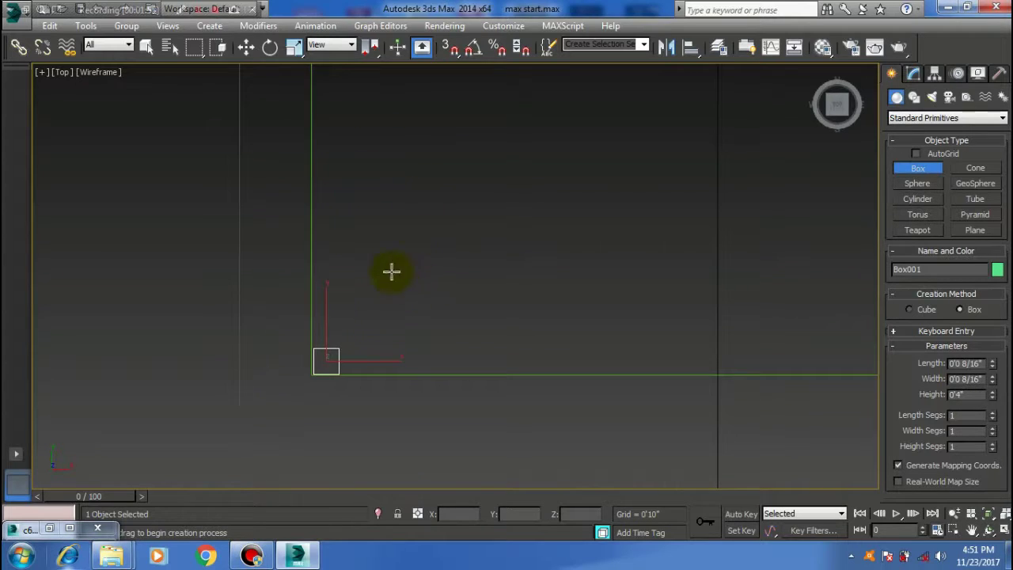
click(915, 76)
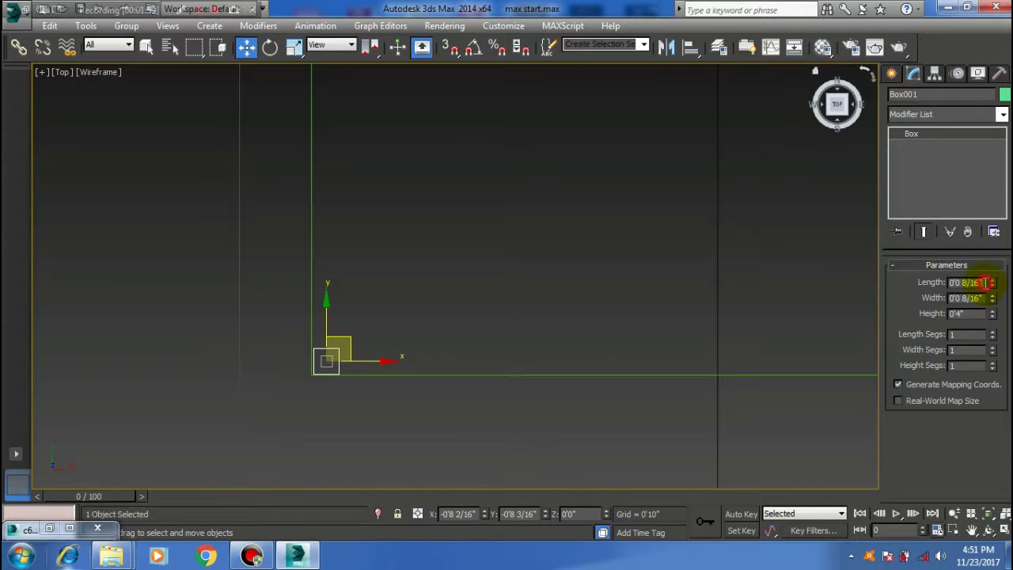
Step: Set the leg box's Length and Width to 0'1 8/16"
drag(985, 283, 917, 290)
text(1)
text(.5)
key(Tab)
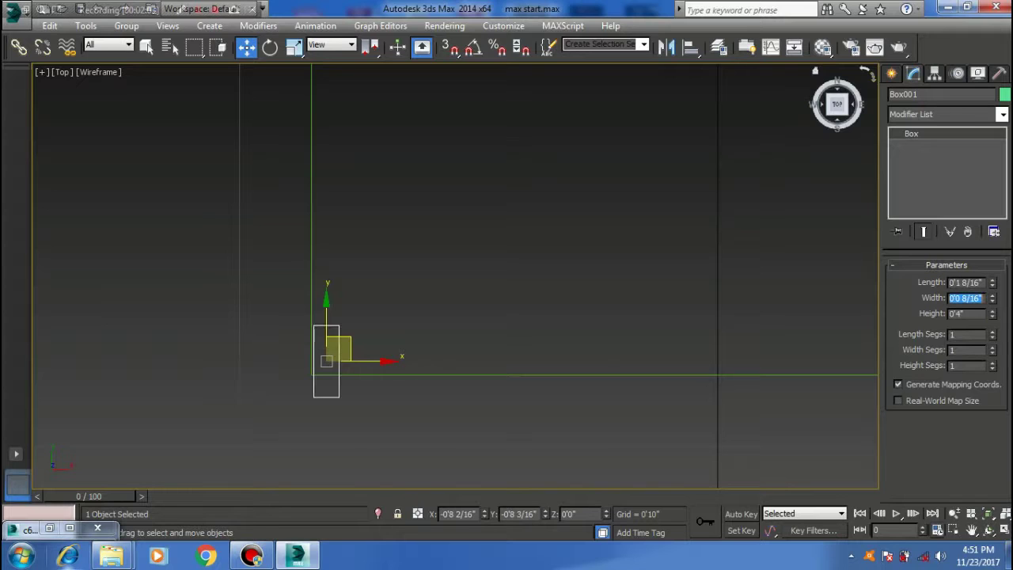
text(1)
text(5)
key(Tab)
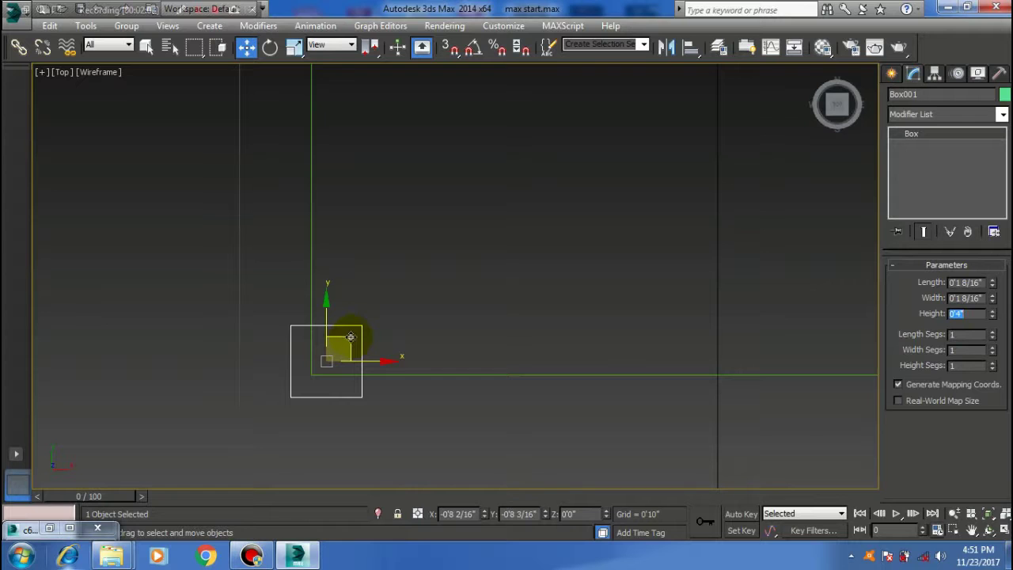
Step: Move the box onto the seat outline's corner at X and Y -0'7 14/16", then view in Perspective
drag(351, 337, 372, 312)
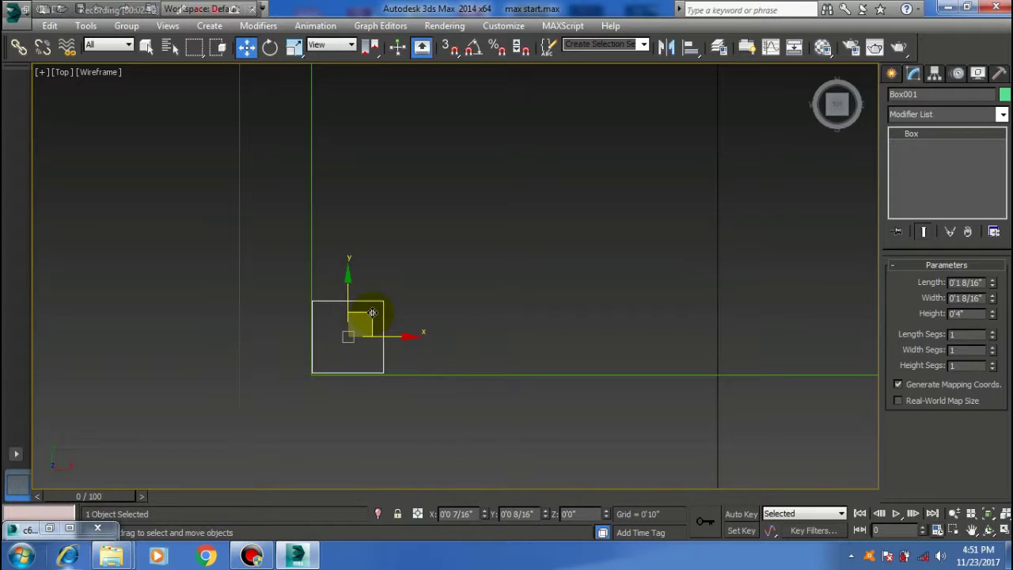
click(49, 528)
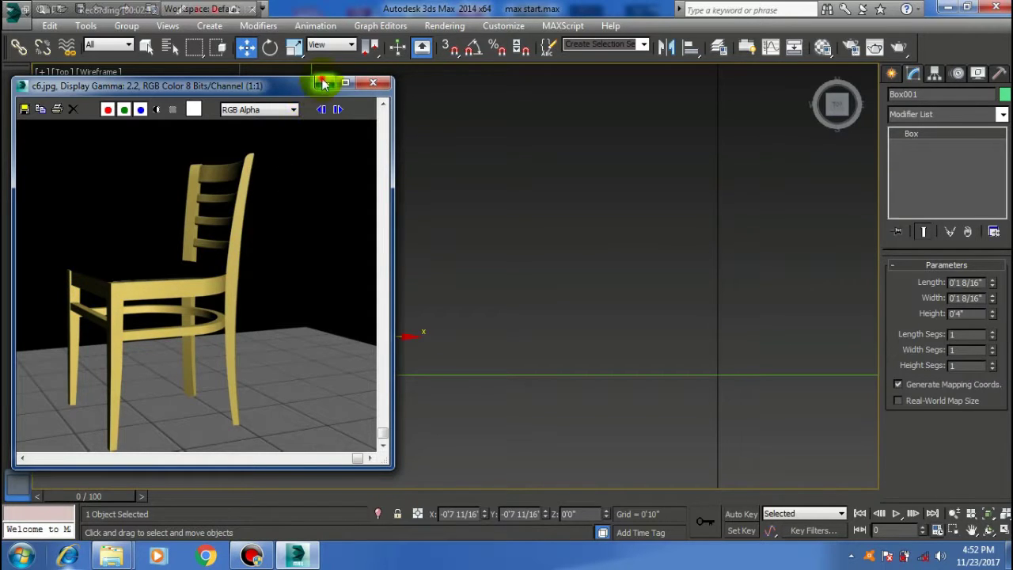
click(323, 83)
drag(366, 311, 358, 325)
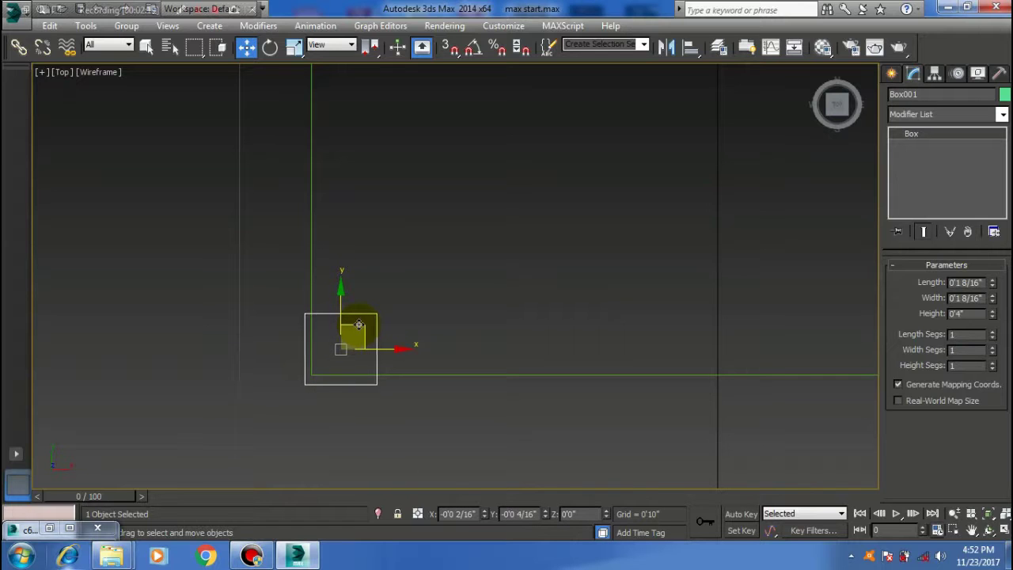
middle_drag(428, 298, 416, 326)
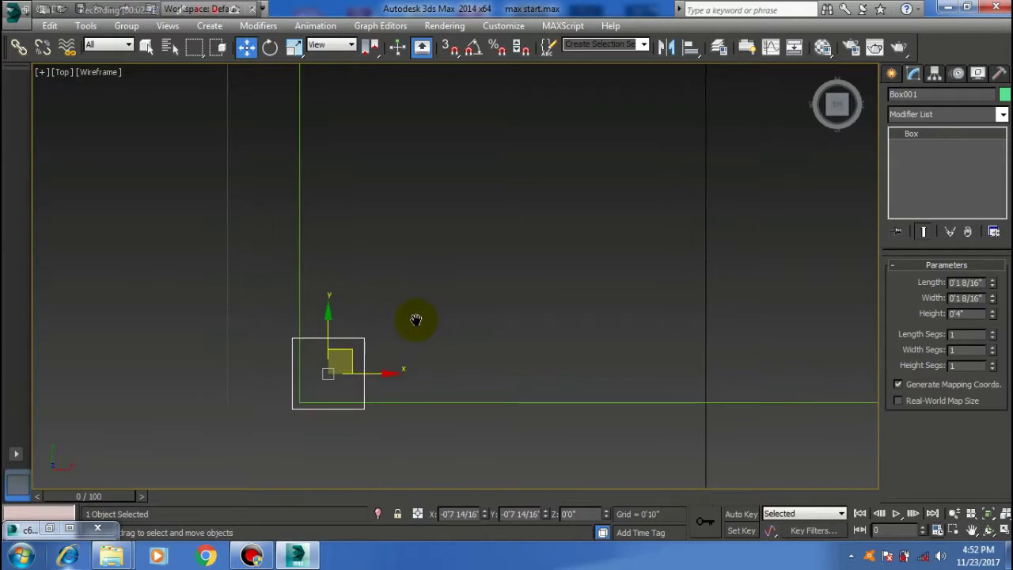
key(p)
scroll(367, 336, down, 2)
Step: Make Box001 1'5" tall, then select the seat slab to edit its Z position
scroll(384, 406, down, 3)
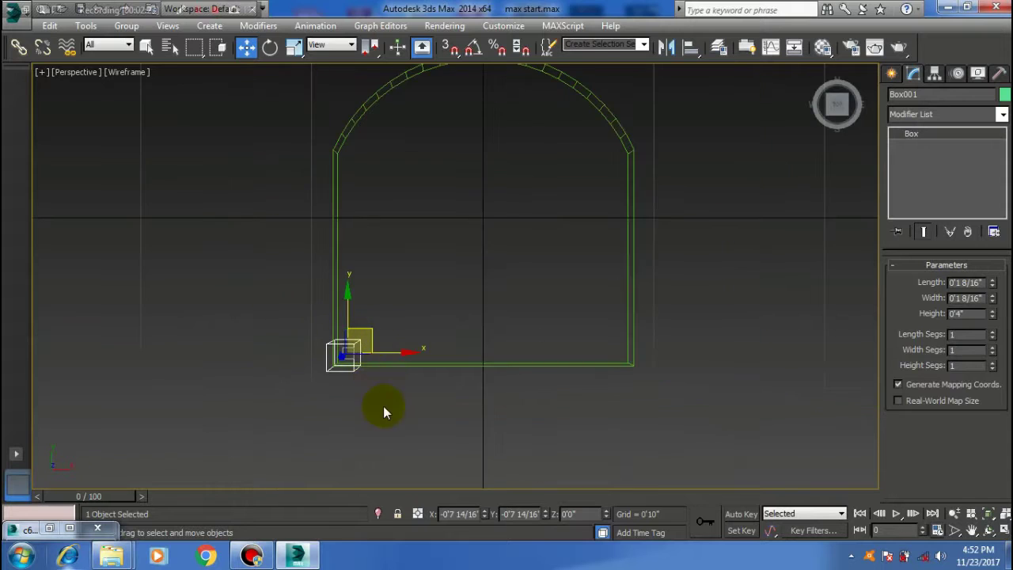
mouse_move(381, 382)
alt+middle_down()
mouse_move(396, 305)
mouse_move(430, 277)
mouse_move(425, 294)
alt+middle_up()
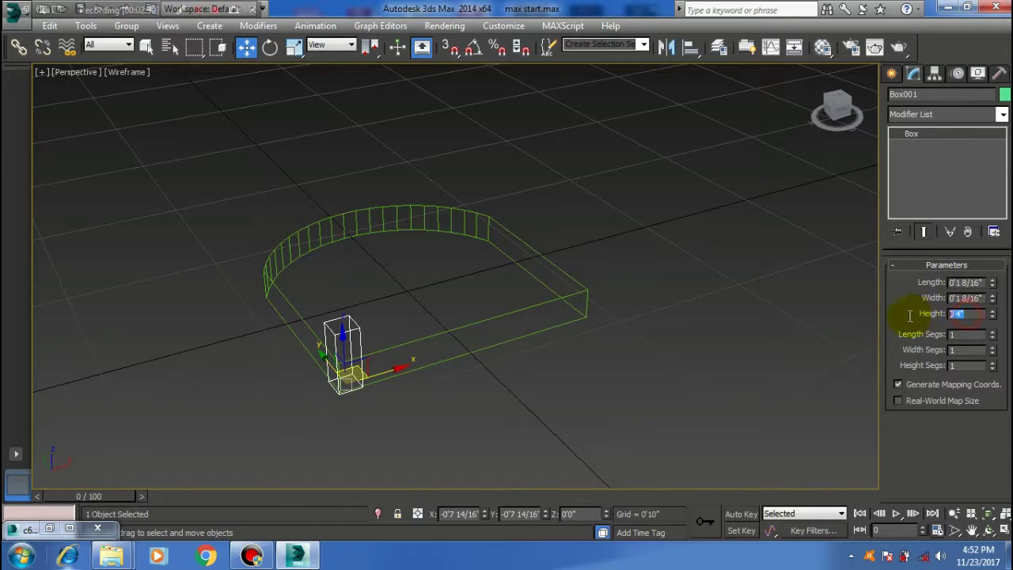
double_click(961, 314)
text(17')
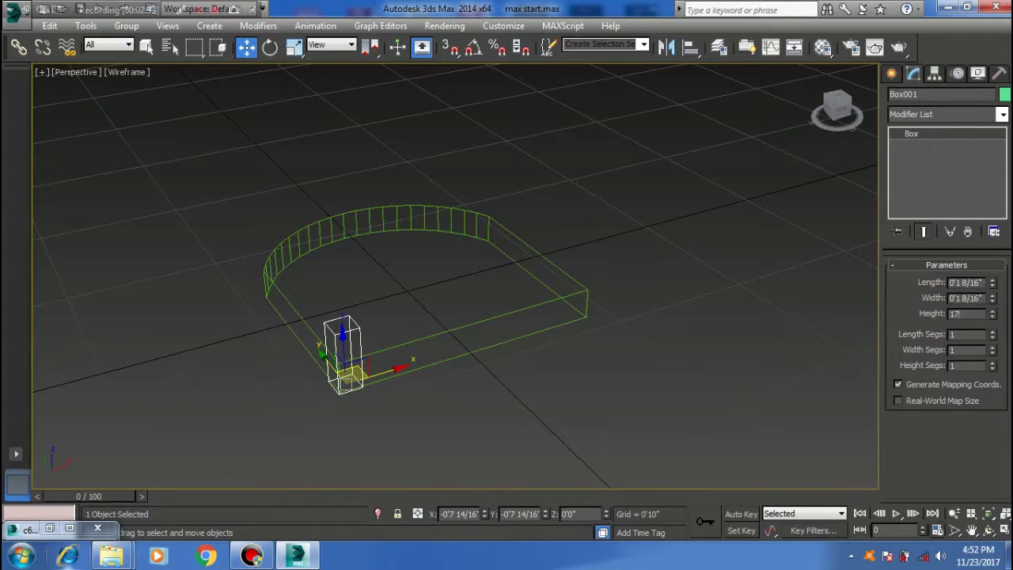
key(Return)
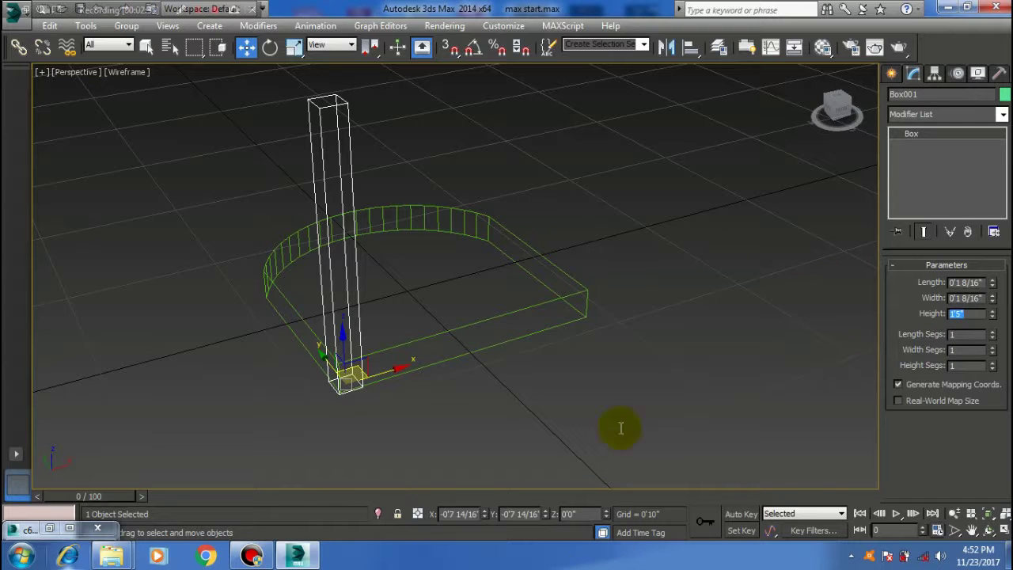
middle_drag(551, 351, 546, 354)
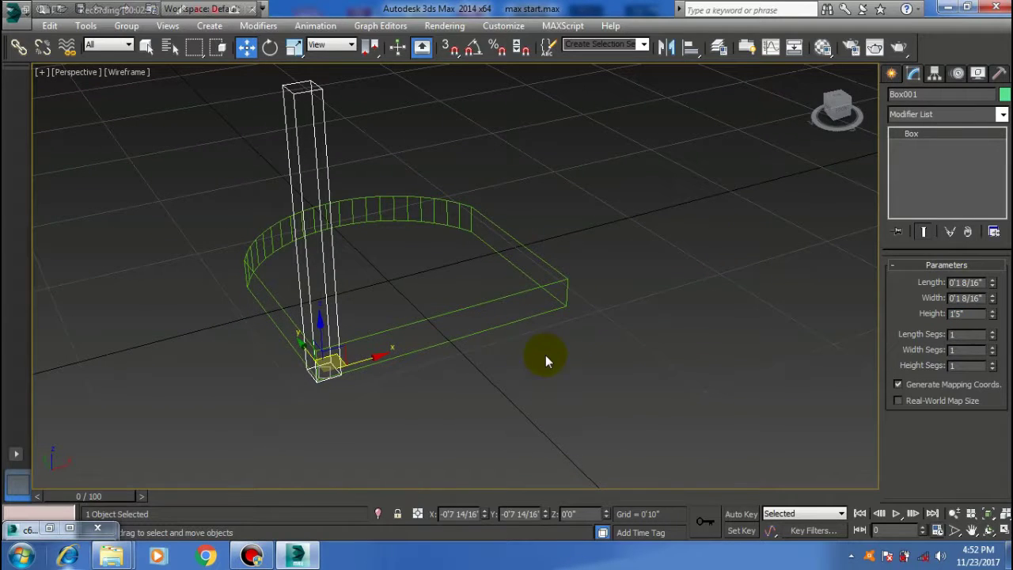
click(484, 305)
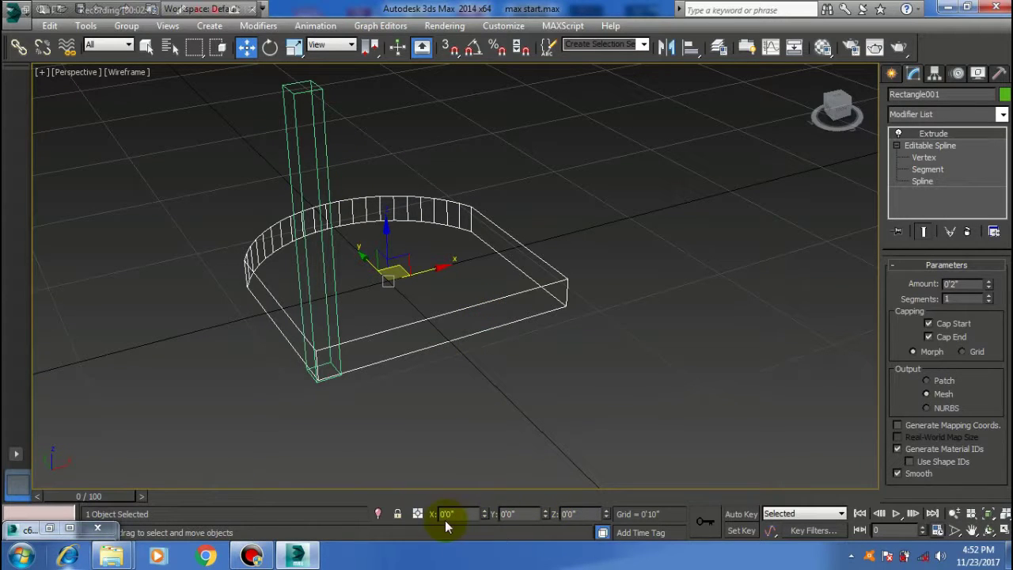
click(584, 514)
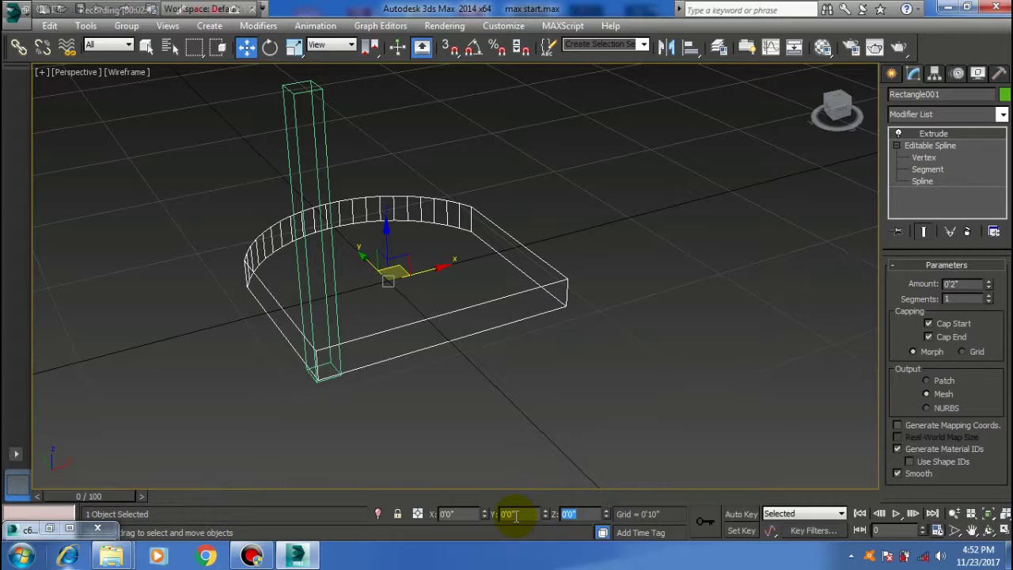
Step: Raise the seat slab to Z 1'5" so it rests on the leg, then select the leg
text(17)
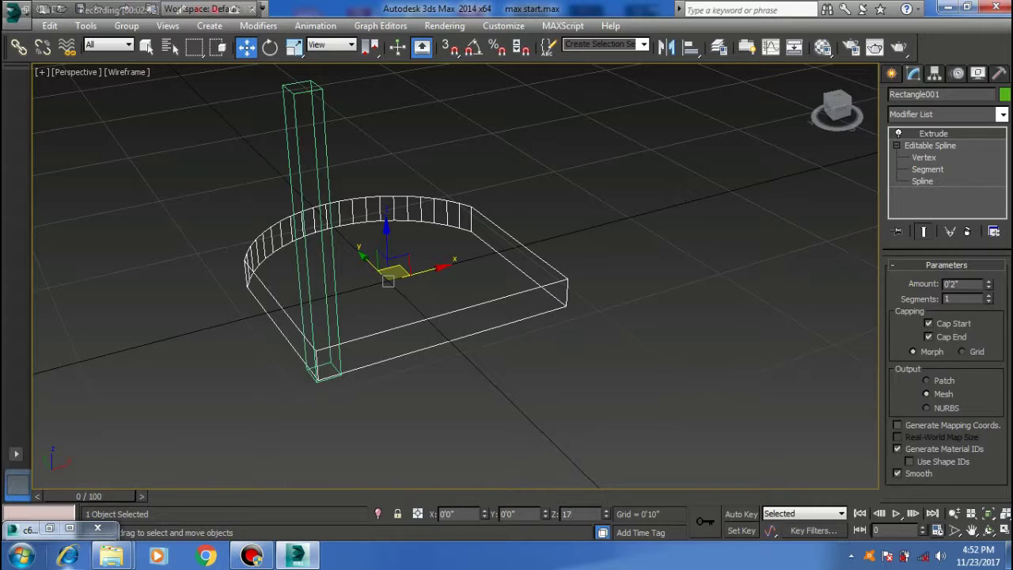
key(Return)
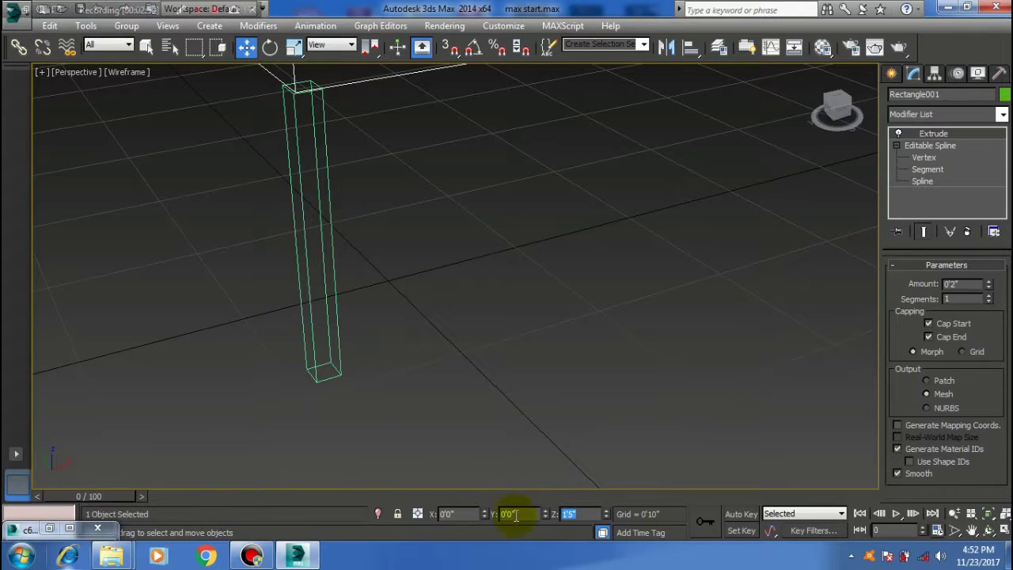
middle_drag(328, 276, 337, 342)
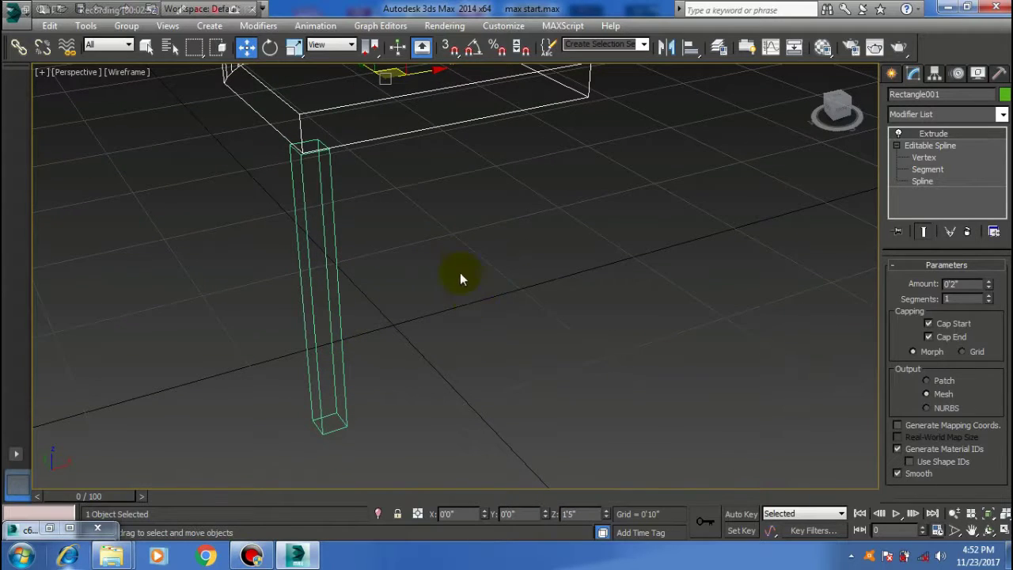
mouse_move(460, 272)
alt+middle_down()
mouse_move(468, 246)
mouse_move(417, 255)
alt+middle_up()
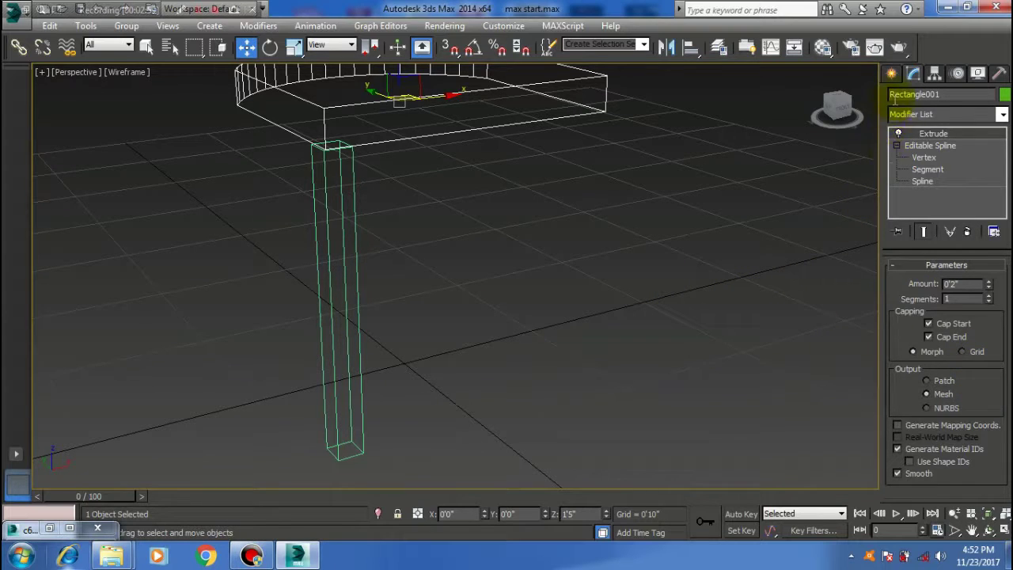
click(356, 240)
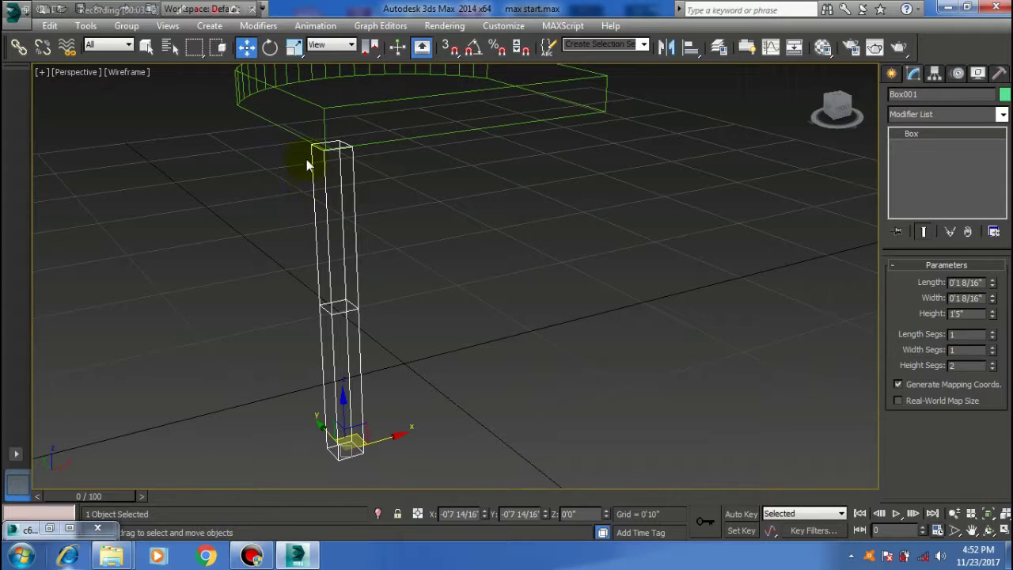
Step: Compare with the reference render and open the Modifiers menu's Parametric Deformers list
click(49, 528)
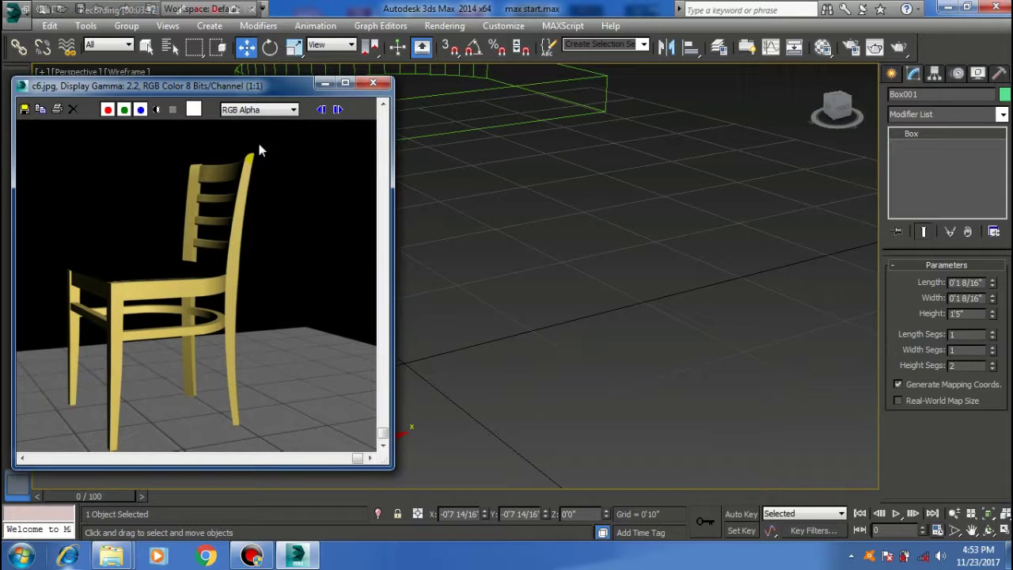
click(322, 85)
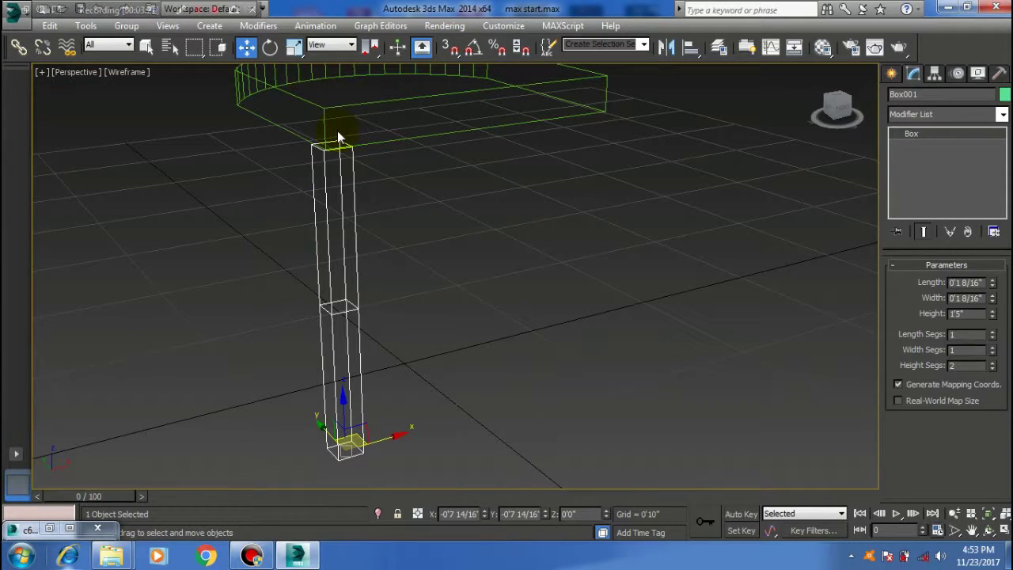
click(261, 25)
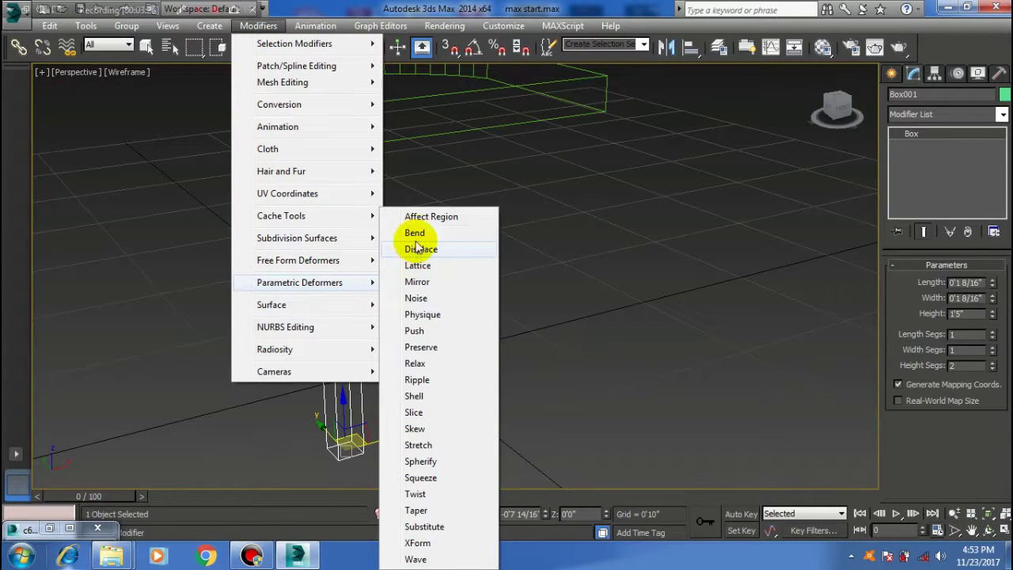
mouse_move(300, 283)
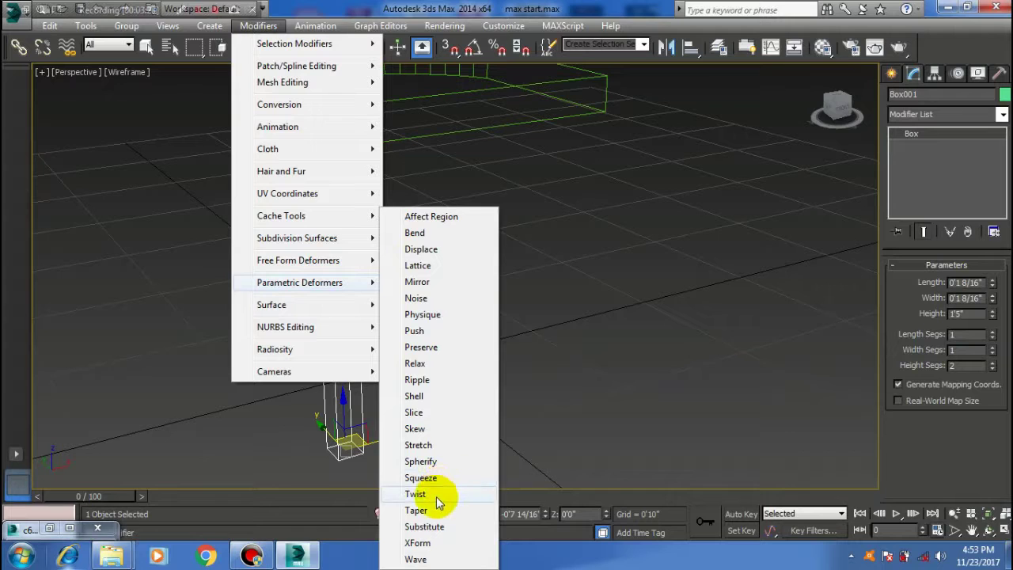
Step: Apply a Taper modifier to the leg with an amount of 0.42
click(434, 510)
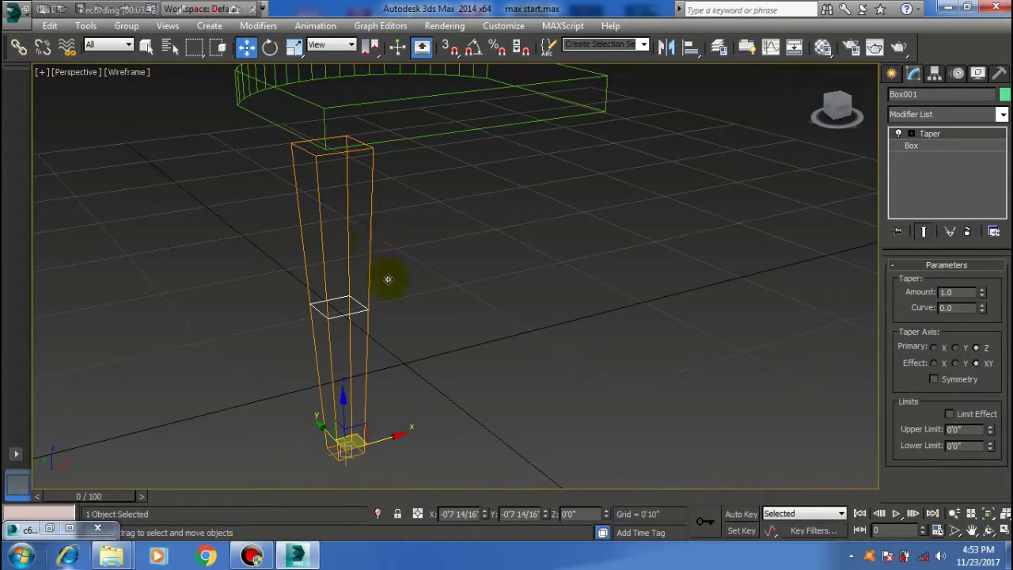
mouse_move(459, 267)
alt+middle_down()
mouse_move(385, 272)
mouse_move(457, 264)
alt+middle_up()
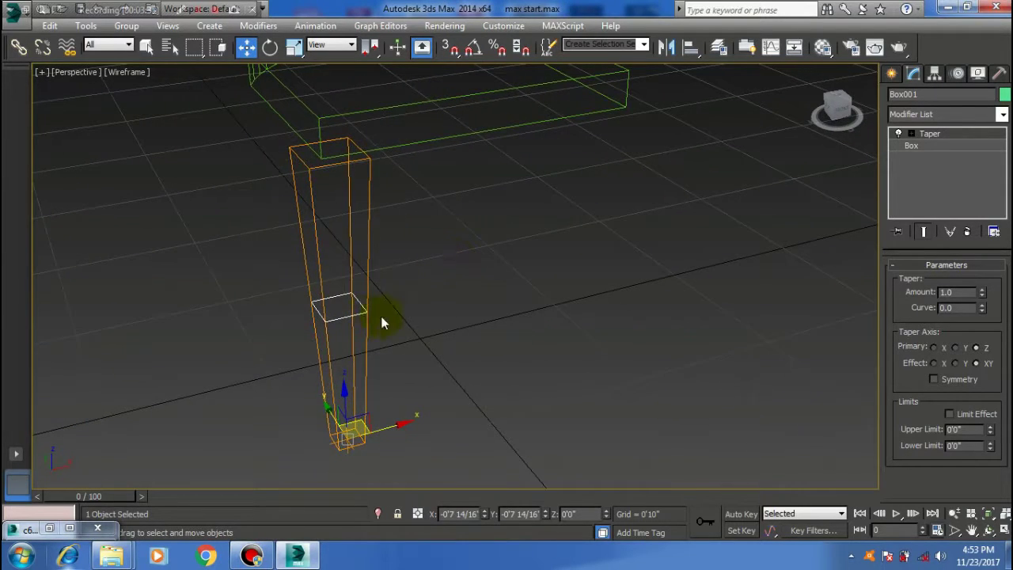
alt+middle_drag(385, 322, 539, 325)
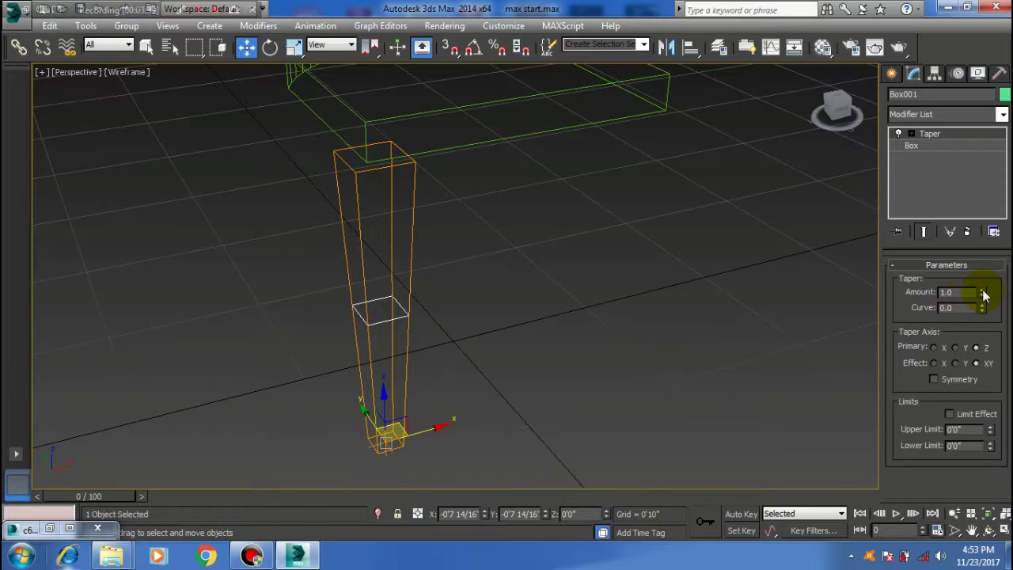
mouse_move(984, 293)
mouse_down()
mouse_move(948, 264)
mouse_move(986, 272)
mouse_move(988, 343)
mouse_move(989, 266)
mouse_move(995, 332)
mouse_up()
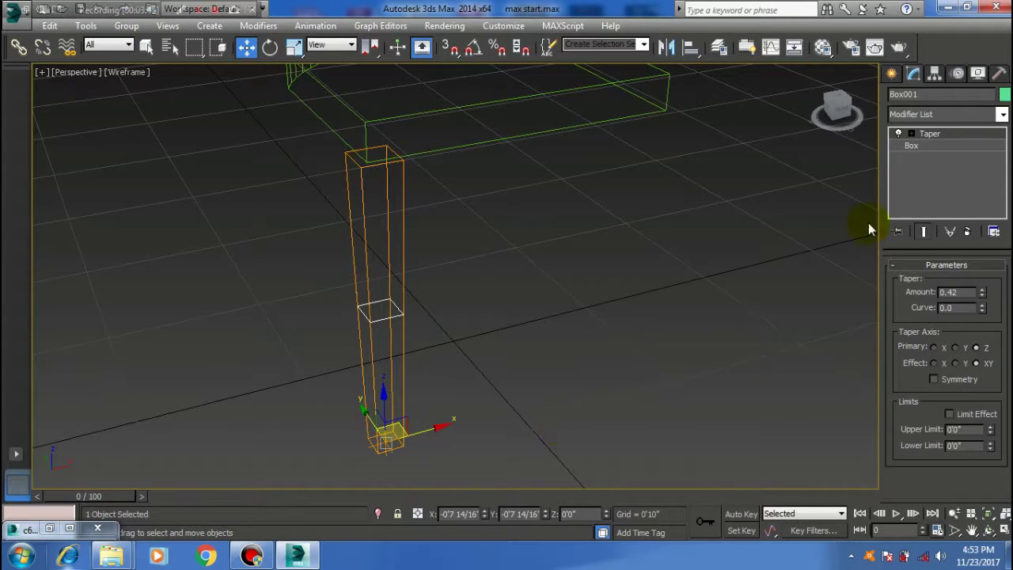
Step: Move the Taper gizmo up the leg to Z 0'8 4/16"
click(910, 135)
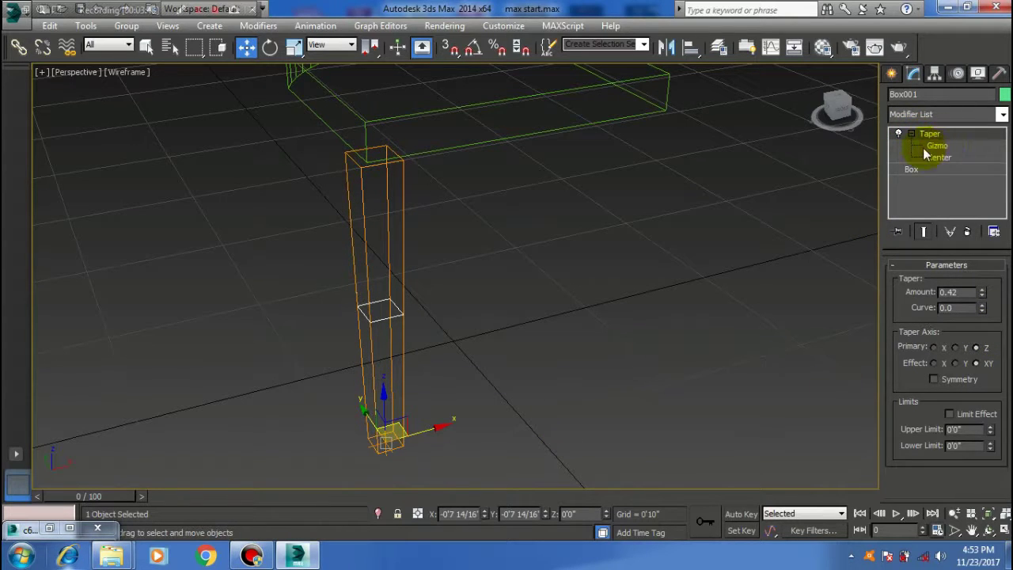
click(937, 148)
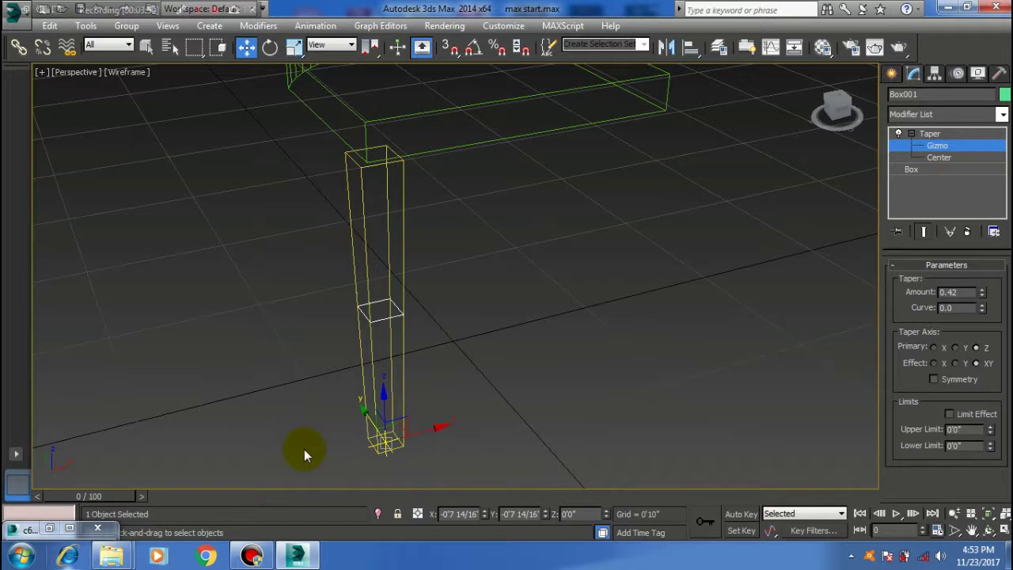
mouse_move(382, 411)
mouse_down()
mouse_move(426, 162)
mouse_move(412, 275)
mouse_up()
mouse_move(435, 246)
alt+middle_down()
mouse_move(430, 305)
mouse_move(337, 331)
mouse_move(301, 294)
mouse_move(373, 299)
mouse_move(381, 319)
alt+middle_up()
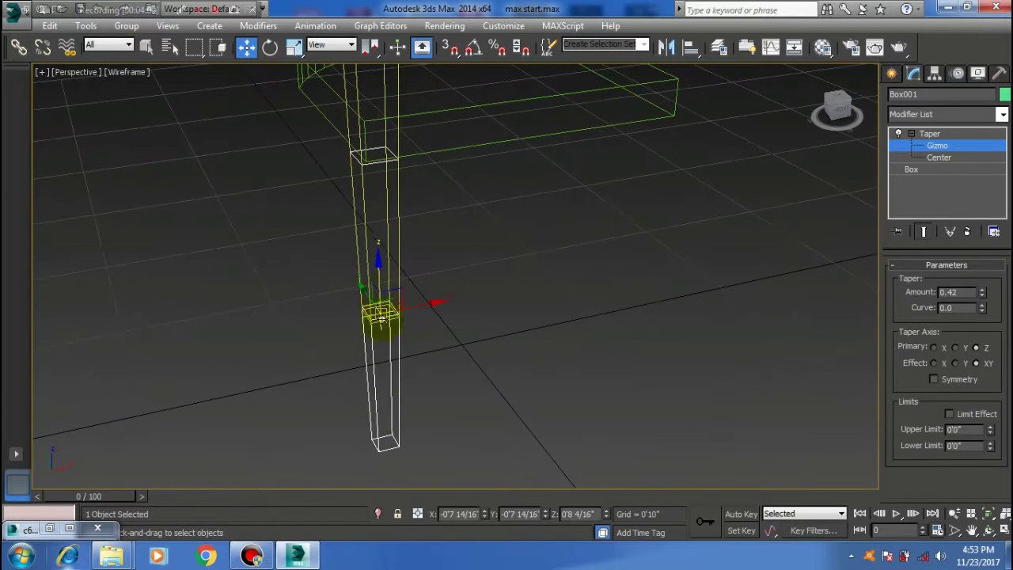
Step: Increase the leg's taper and shift the Taper gizmo sideways in Front view so the leg leans
click(49, 528)
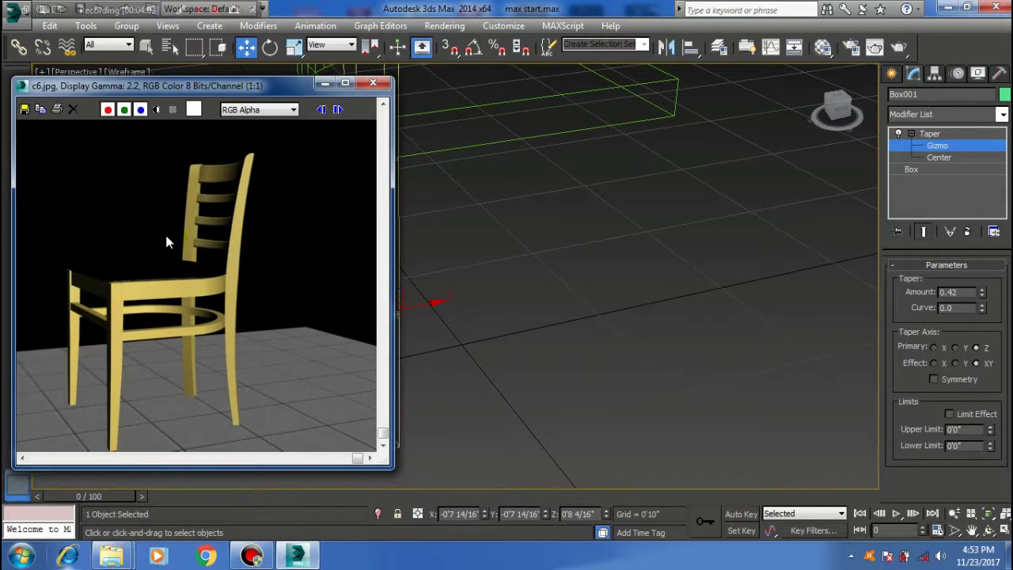
click(323, 84)
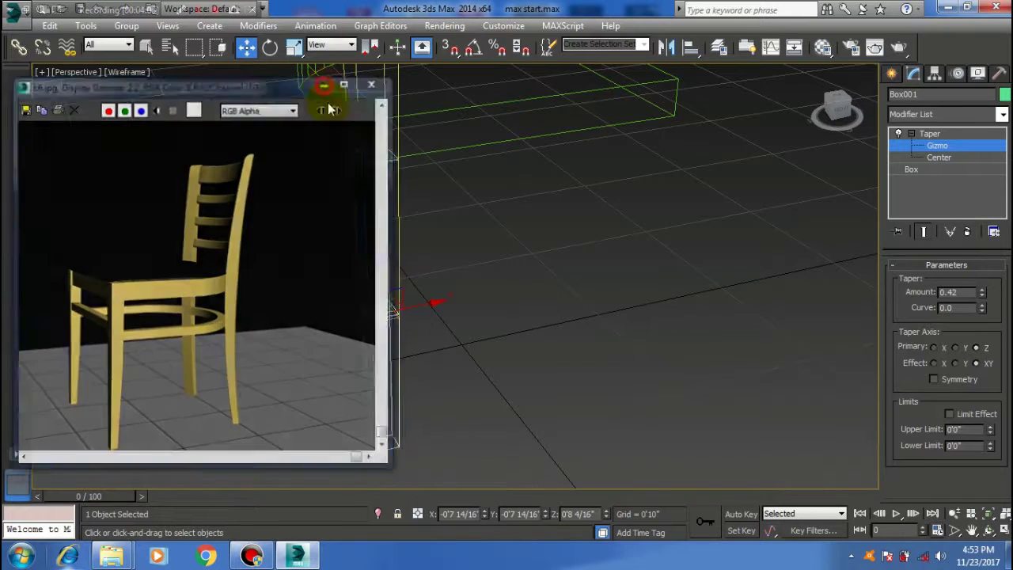
mouse_move(388, 358)
alt+middle_down()
mouse_move(446, 317)
mouse_move(414, 300)
mouse_move(409, 290)
mouse_move(420, 292)
alt+middle_up()
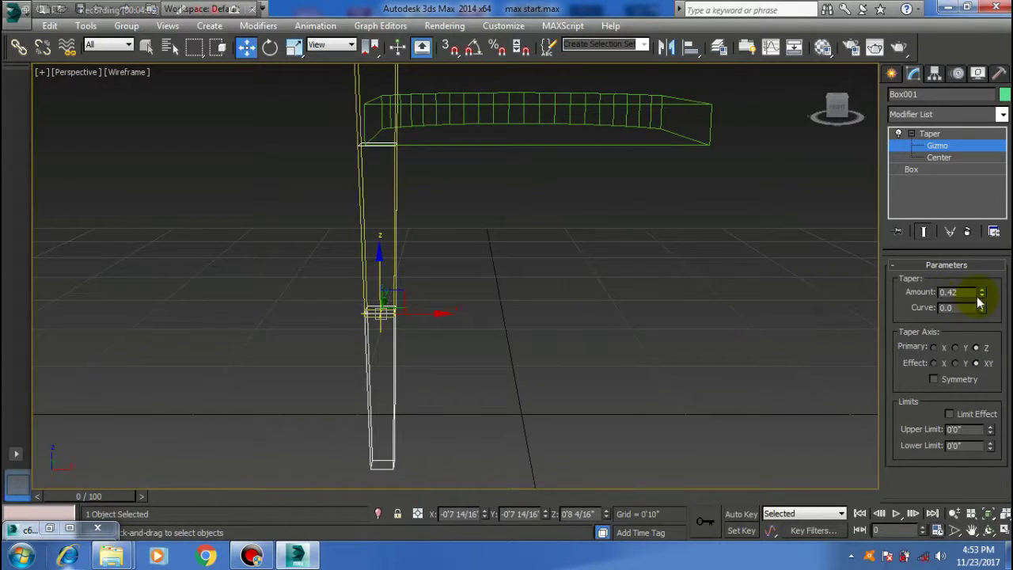
drag(982, 299, 986, 286)
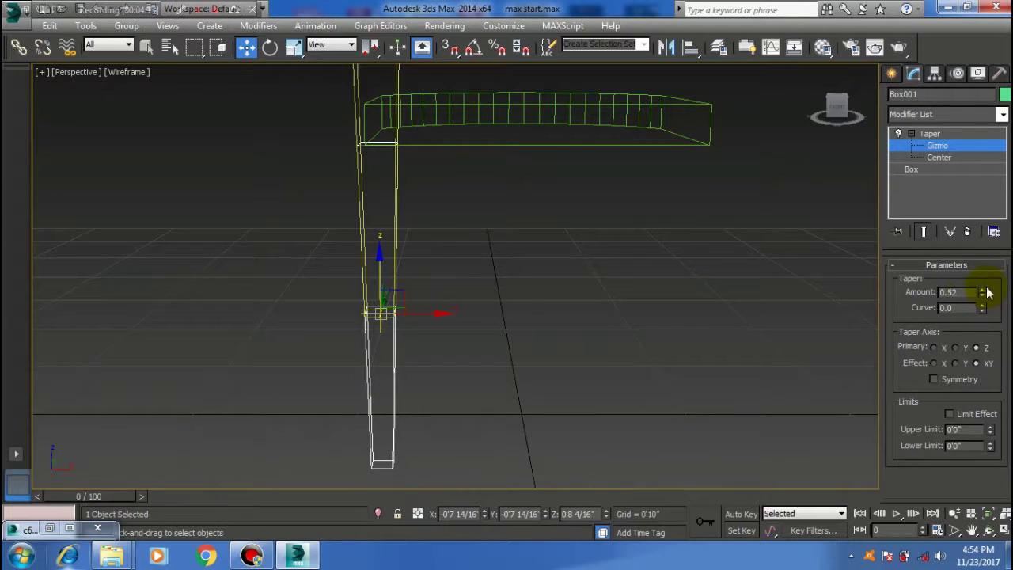
key(f)
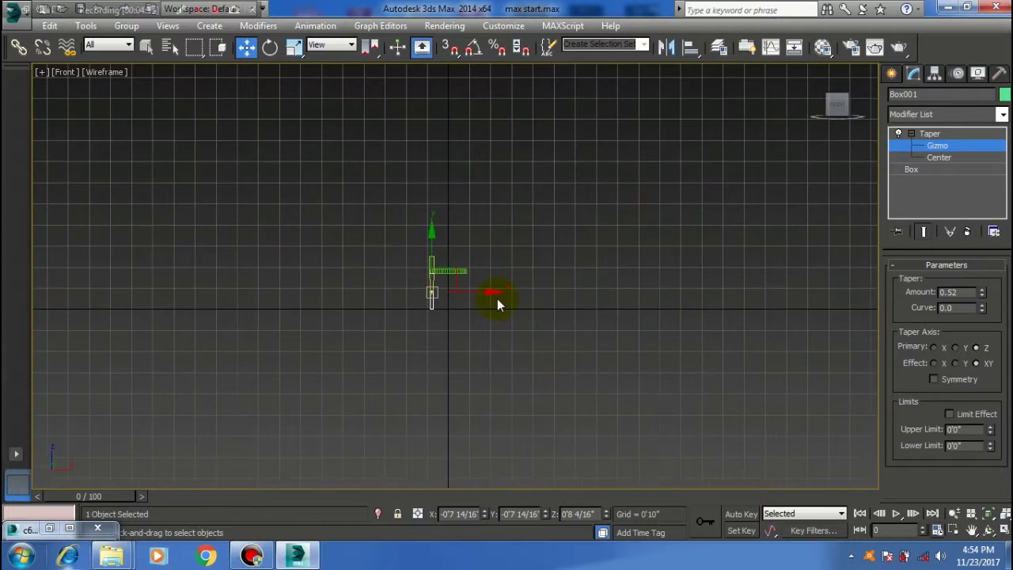
scroll(474, 301, up, 5)
scroll(452, 294, up, 3)
middle_drag(525, 402, 481, 266)
drag(480, 243, 466, 247)
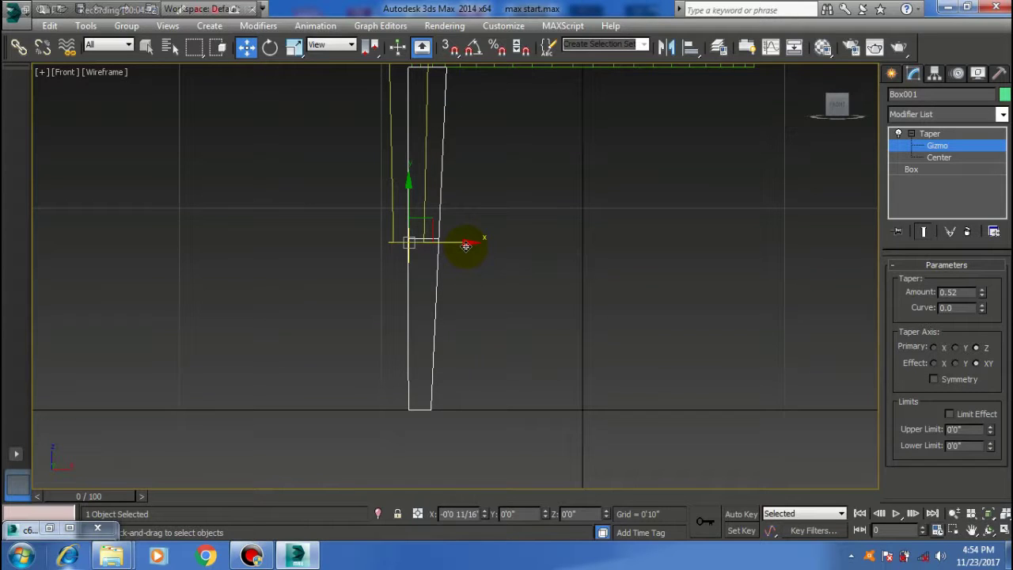
Step: Raise the Taper amount further to 0.62 for a steeper narrowing toward the foot
double_click(28, 529)
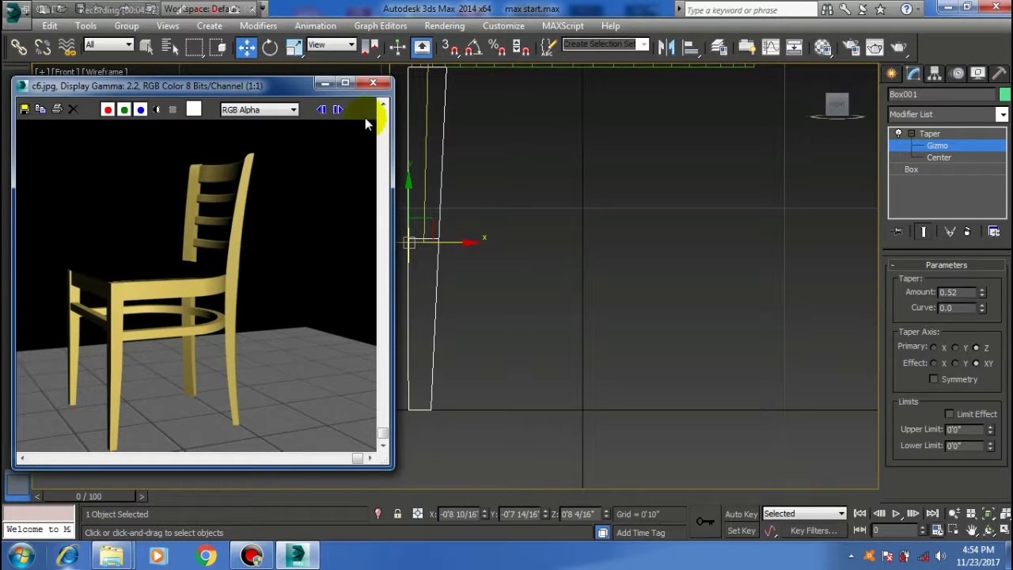
click(325, 83)
middle_drag(482, 177, 467, 208)
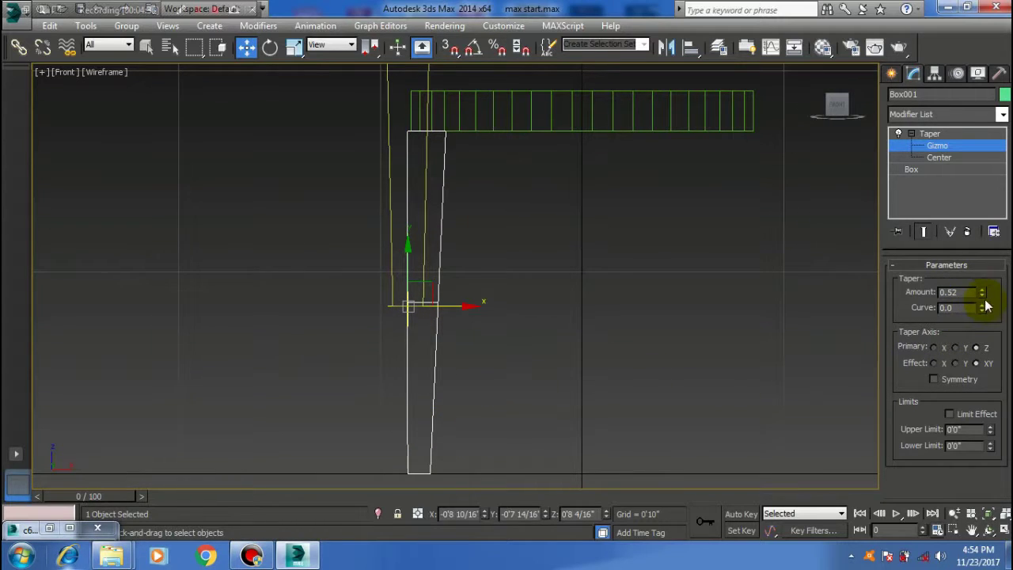
drag(984, 293, 982, 278)
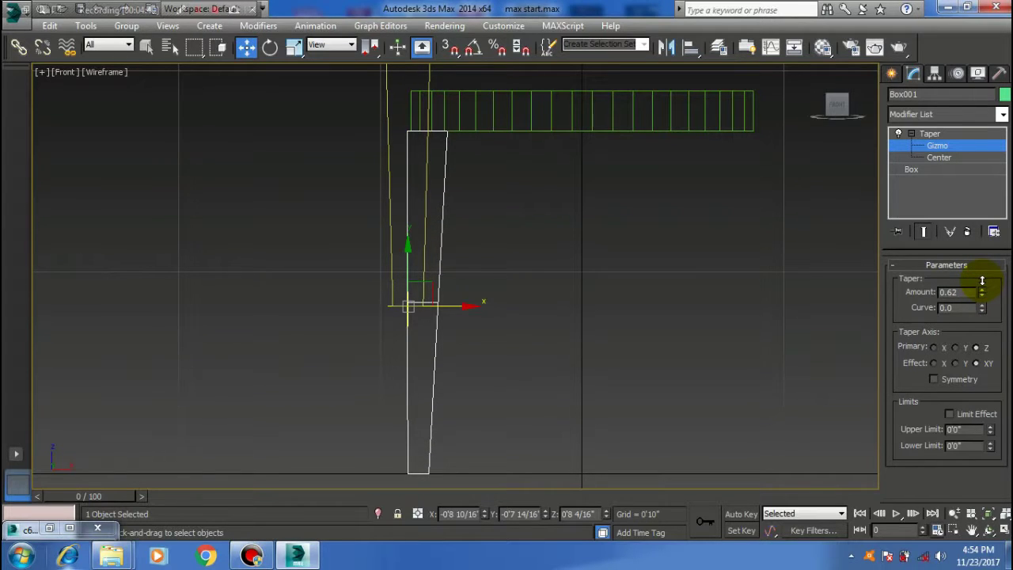
middle_drag(584, 257, 548, 326)
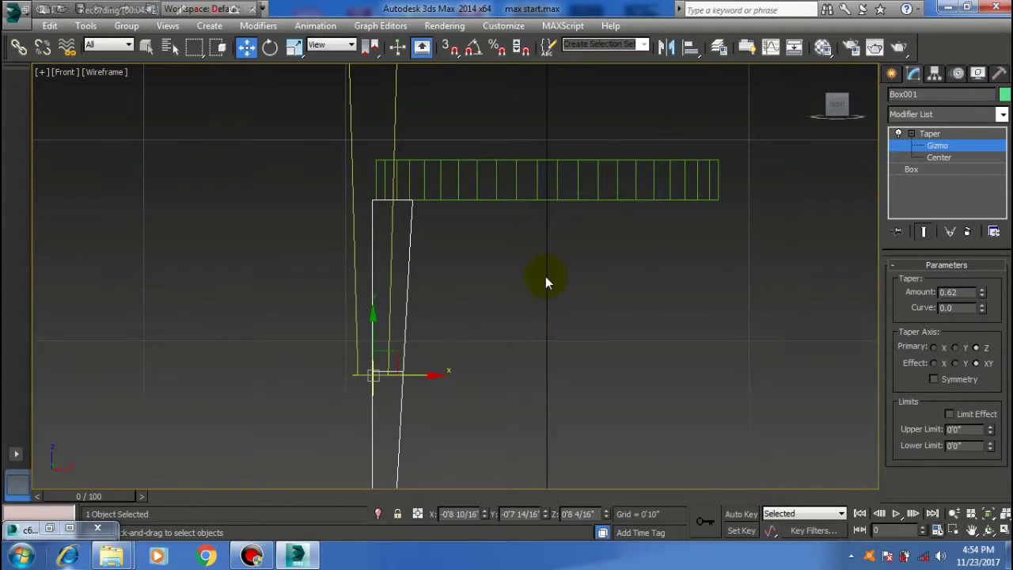
Step: Return to Perspective with Realistic shading and orbit around the tapered leg and seat
key(p)
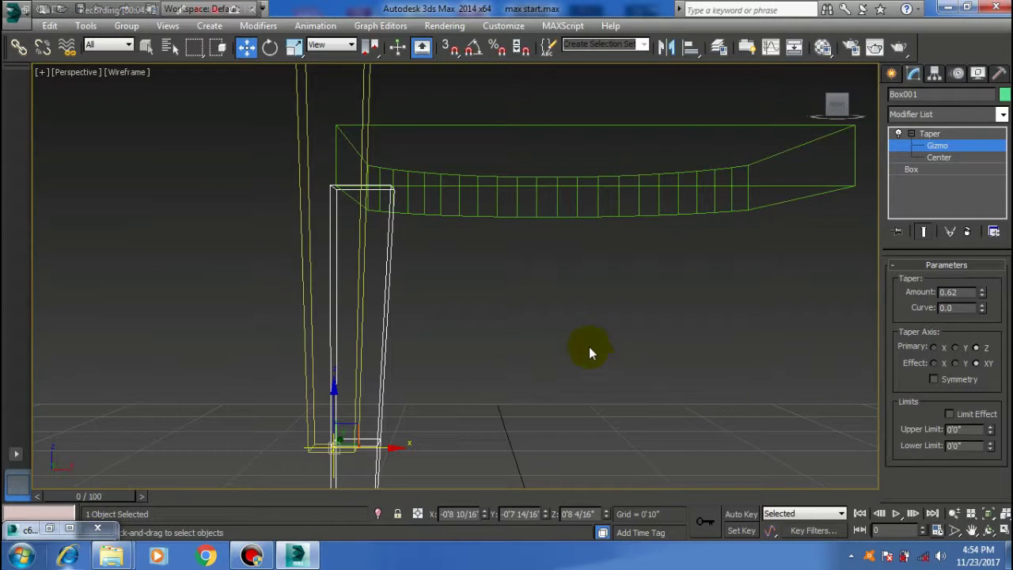
key(F3)
scroll(476, 280, down, 1)
scroll(476, 280, down, 3)
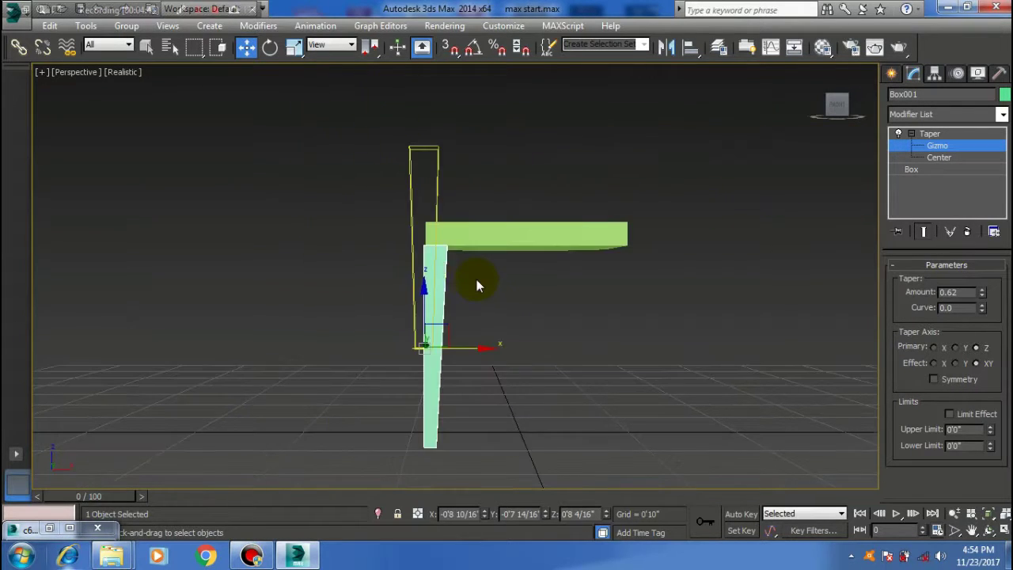
mouse_move(506, 312)
alt+middle_down()
mouse_move(439, 336)
mouse_move(398, 294)
mouse_move(452, 323)
mouse_move(588, 336)
mouse_move(572, 357)
alt+middle_up()
middle_drag(419, 344, 460, 310)
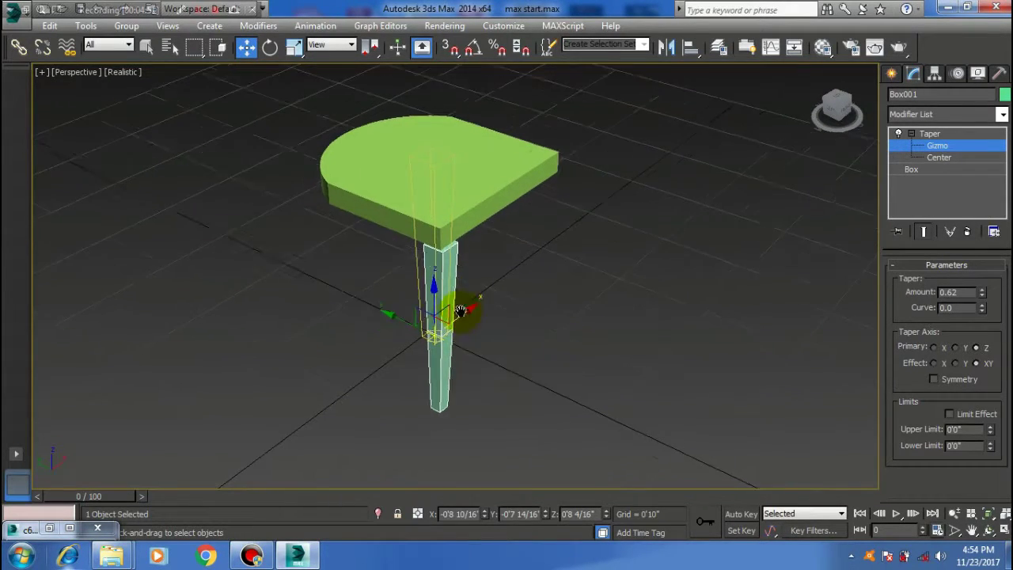
mouse_move(538, 407)
alt+middle_down()
mouse_move(480, 343)
mouse_move(425, 350)
mouse_move(486, 387)
alt+middle_up()
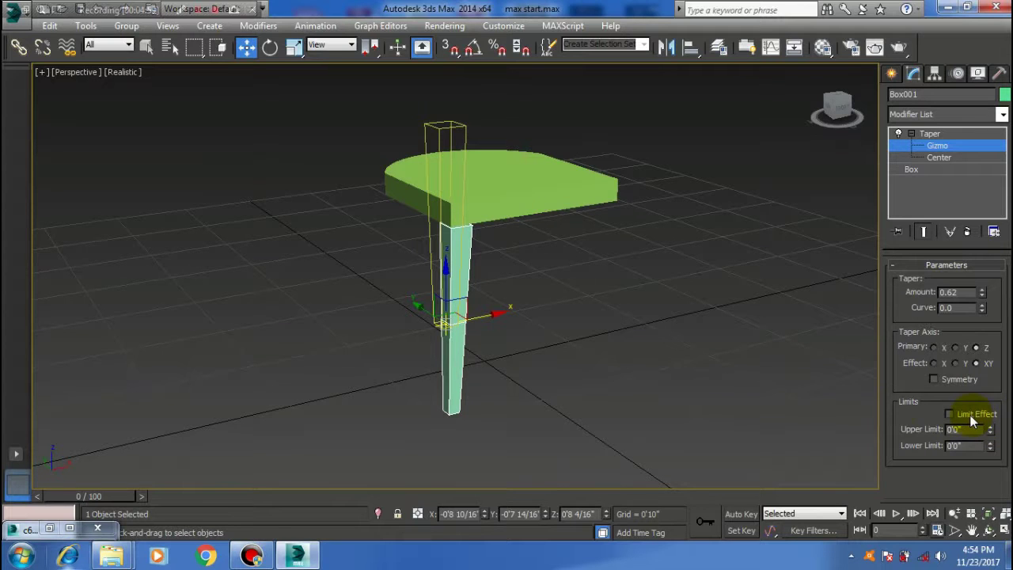
Step: Exit the Taper gizmo level and bring up the Standard Primitives creation options
scroll(448, 309, up, 2)
scroll(440, 308, up, 4)
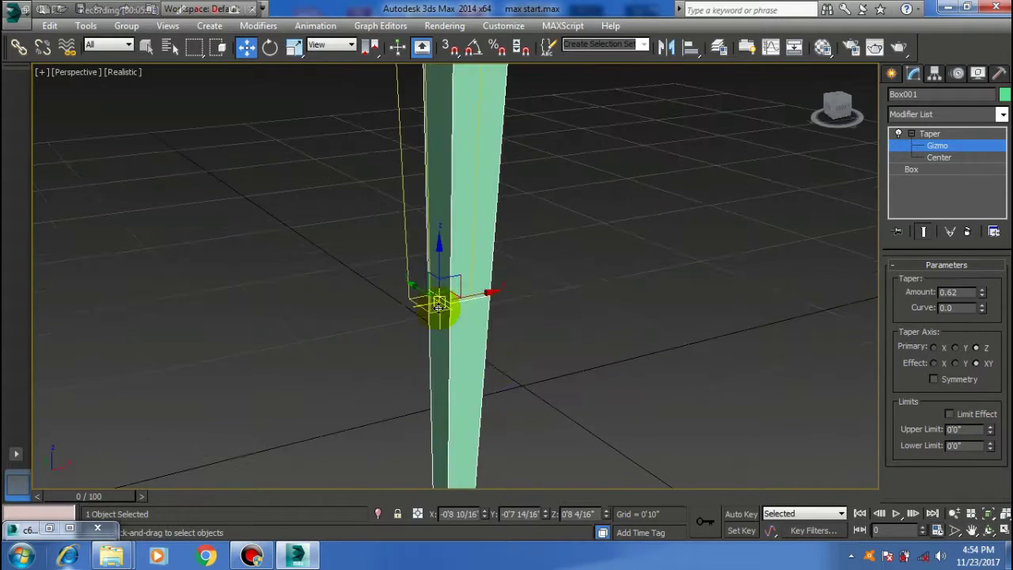
scroll(439, 307, down, 1)
scroll(482, 335, down, 1)
scroll(475, 340, down, 2)
scroll(461, 267, down, 1)
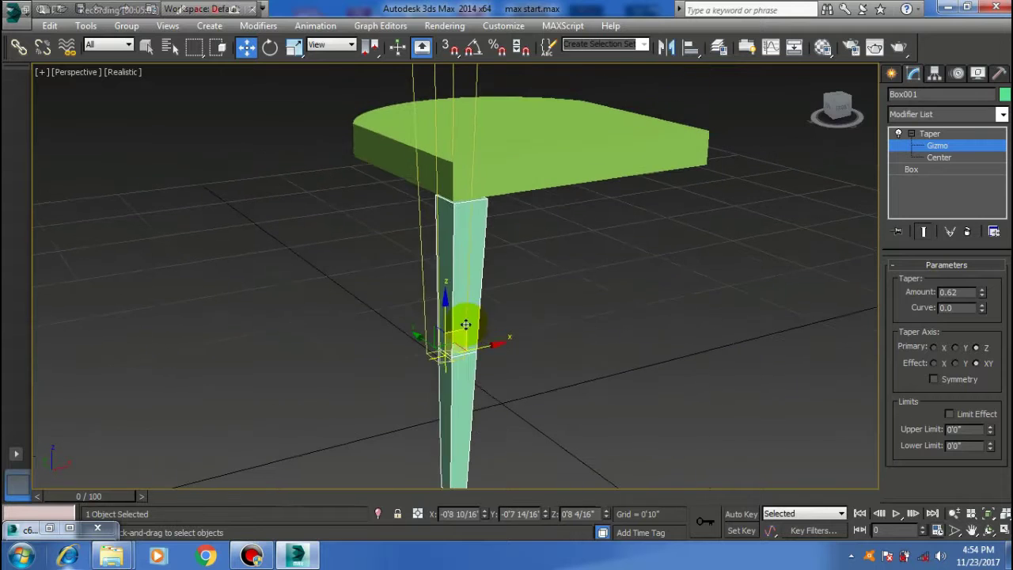
mouse_move(486, 214)
alt+middle_down()
mouse_move(475, 245)
mouse_move(448, 266)
mouse_move(388, 237)
mouse_move(490, 240)
mouse_move(526, 287)
alt+middle_up()
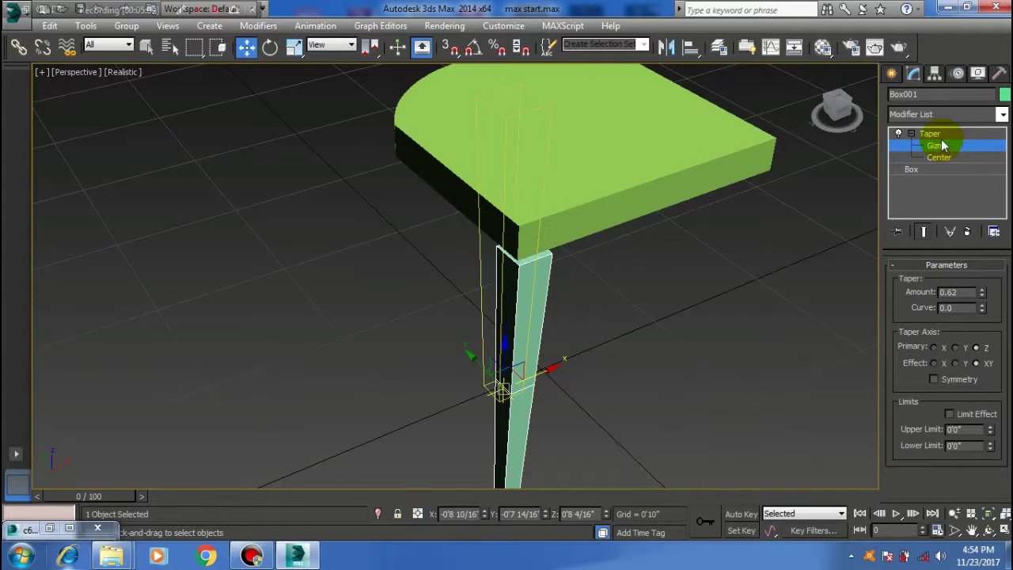
click(933, 134)
click(892, 73)
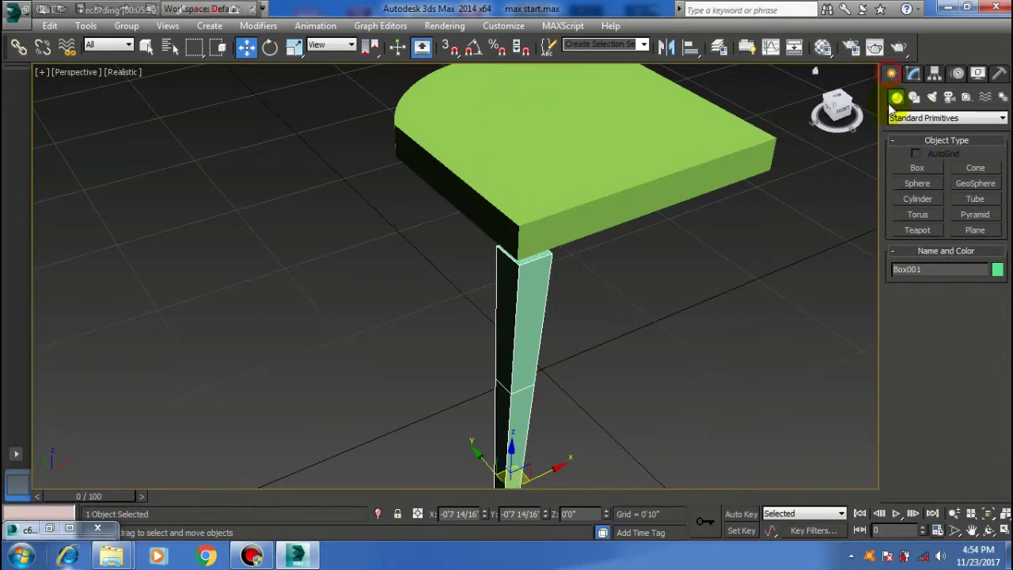
Step: Draw a new Box beside the green seat
click(926, 171)
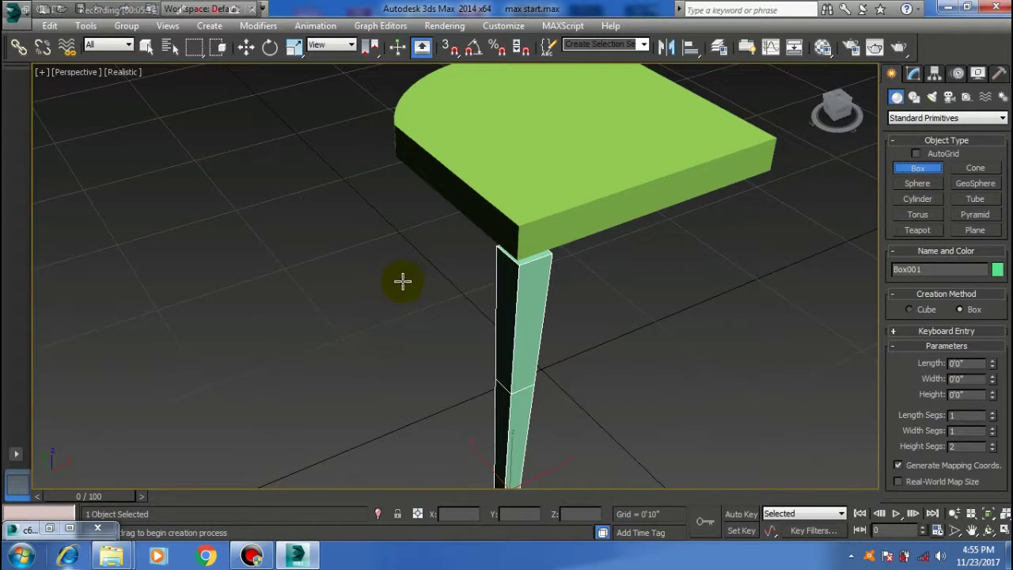
drag(406, 293, 393, 321)
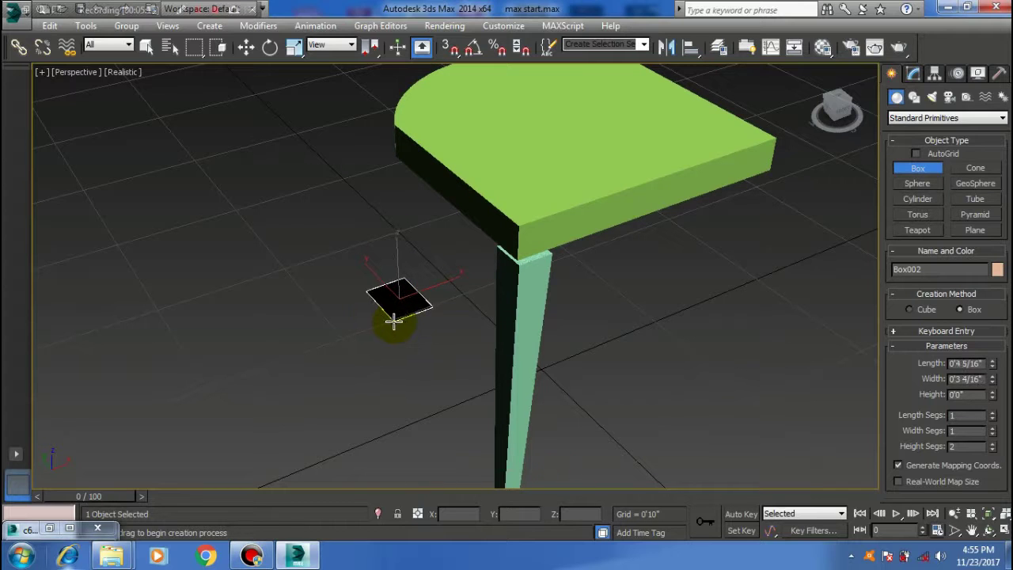
scroll(398, 237, down, 5)
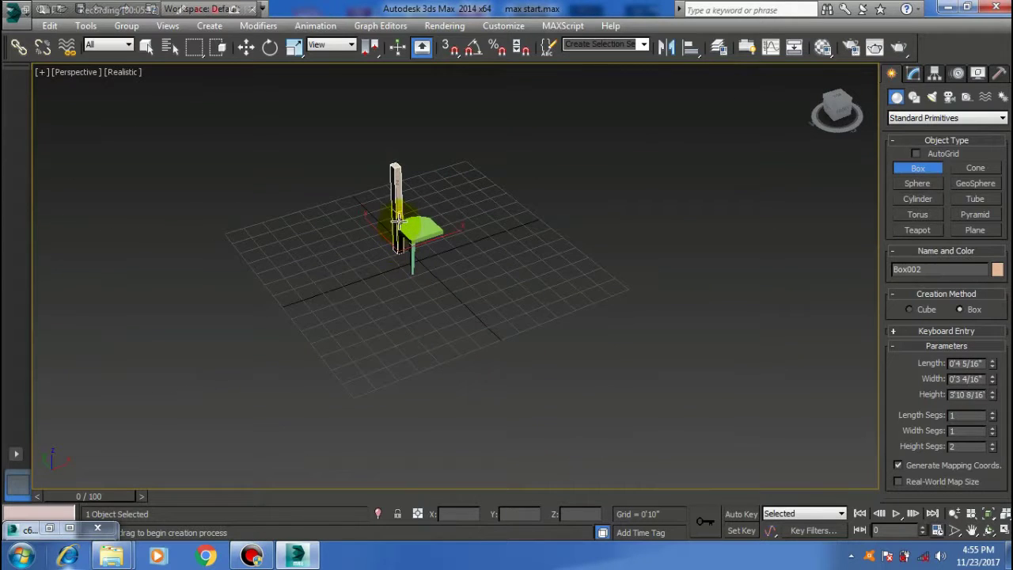
scroll(399, 220, up, 1)
scroll(394, 225, up, 1)
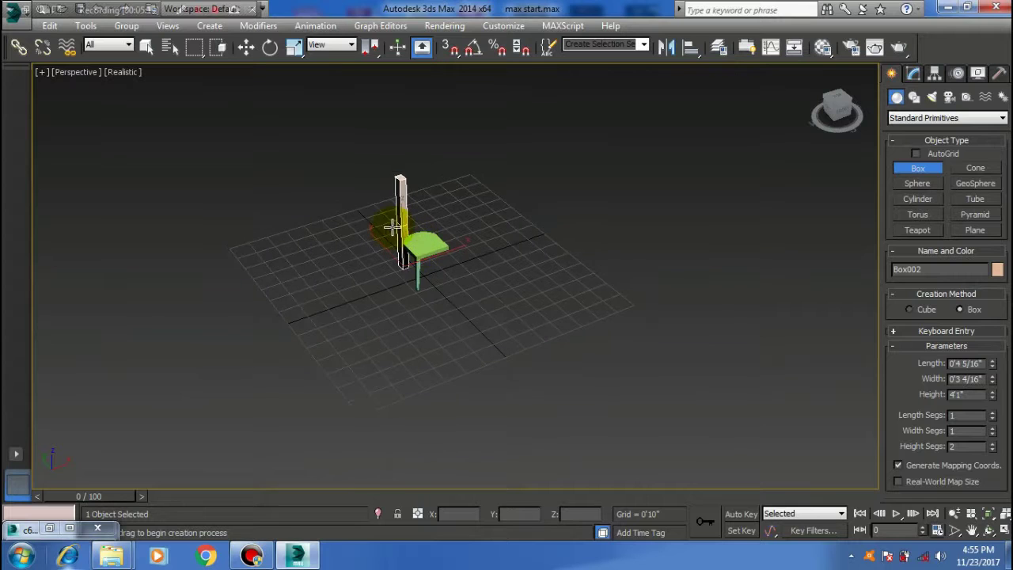
scroll(404, 231, up, 2)
scroll(415, 237, up, 3)
scroll(391, 278, up, 1)
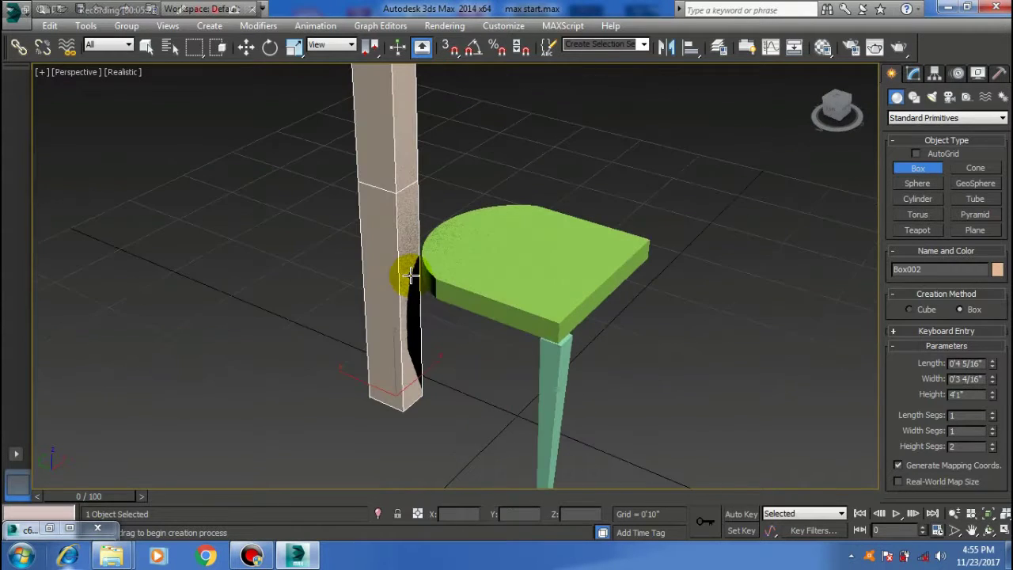
Step: Size the box to 0'1 8/16" length and width, 2'10" height, 8 height segments
click(916, 79)
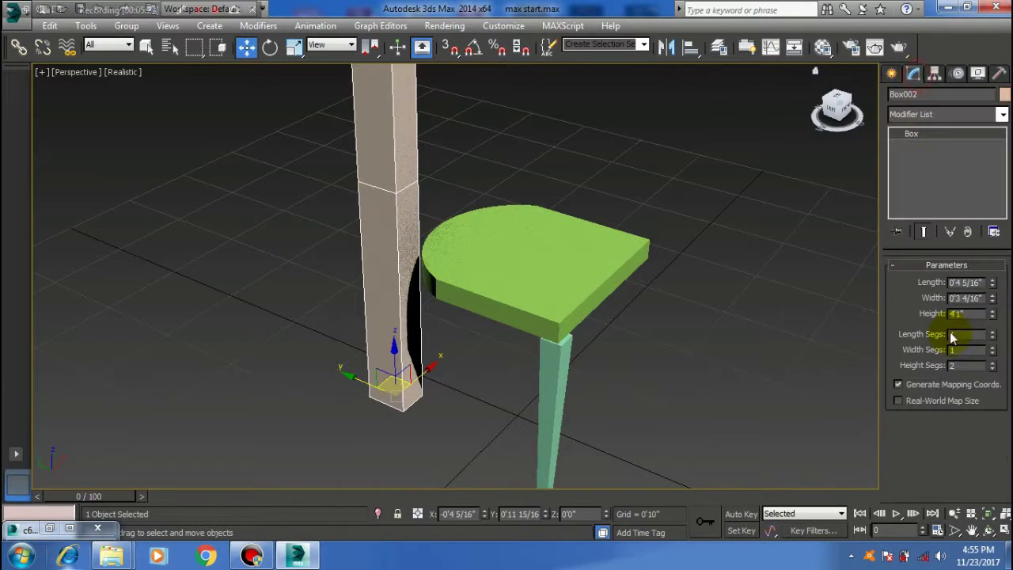
double_click(980, 283)
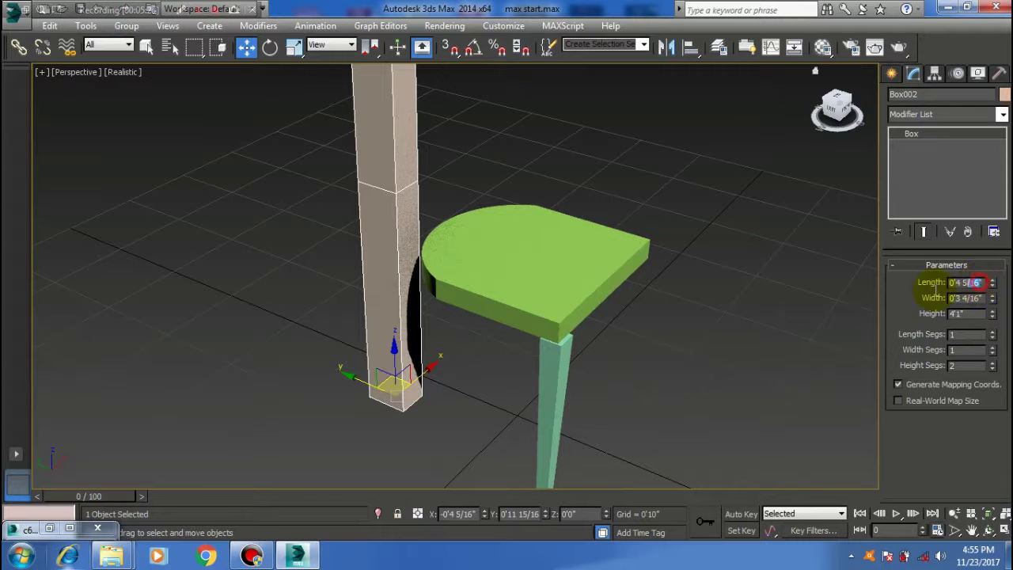
text(1')
key(Tab)
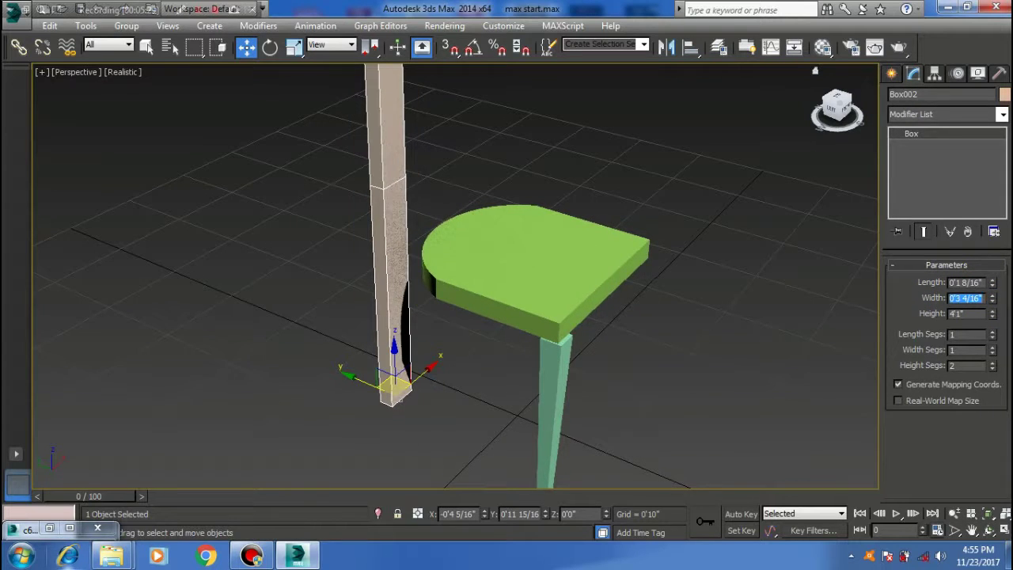
text(1')
key(Tab)
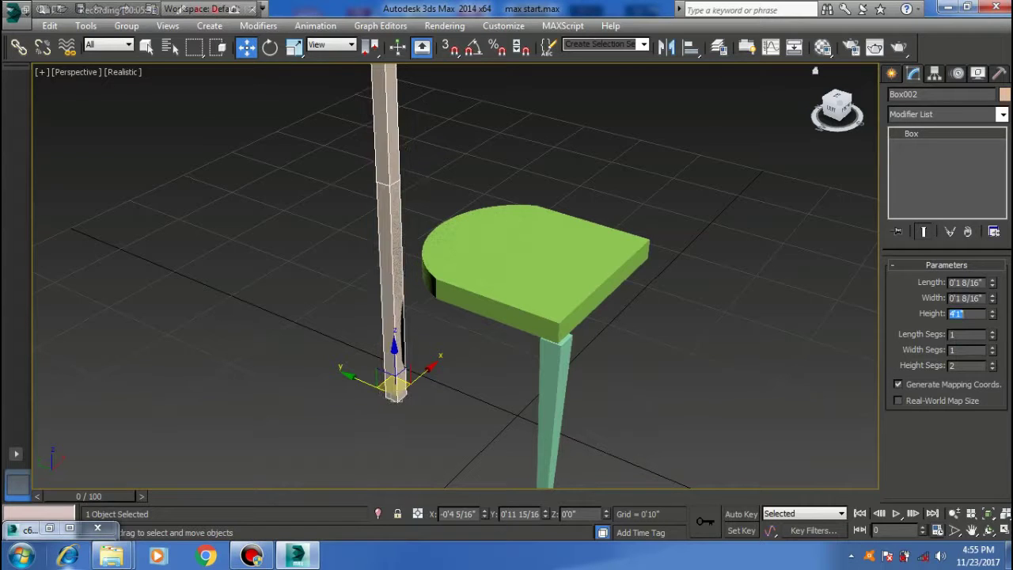
click(956, 312)
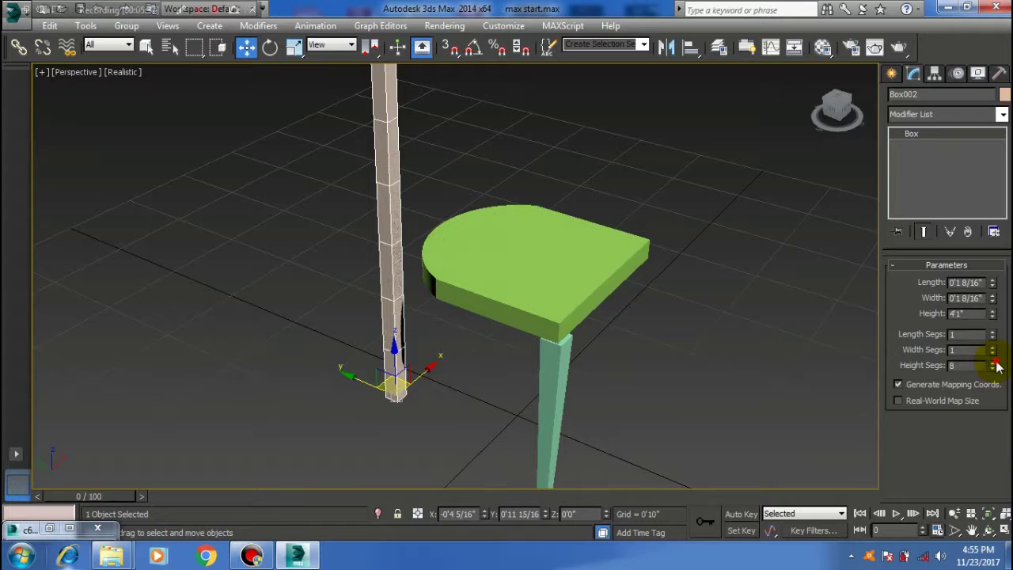
middle_drag(418, 192, 430, 217)
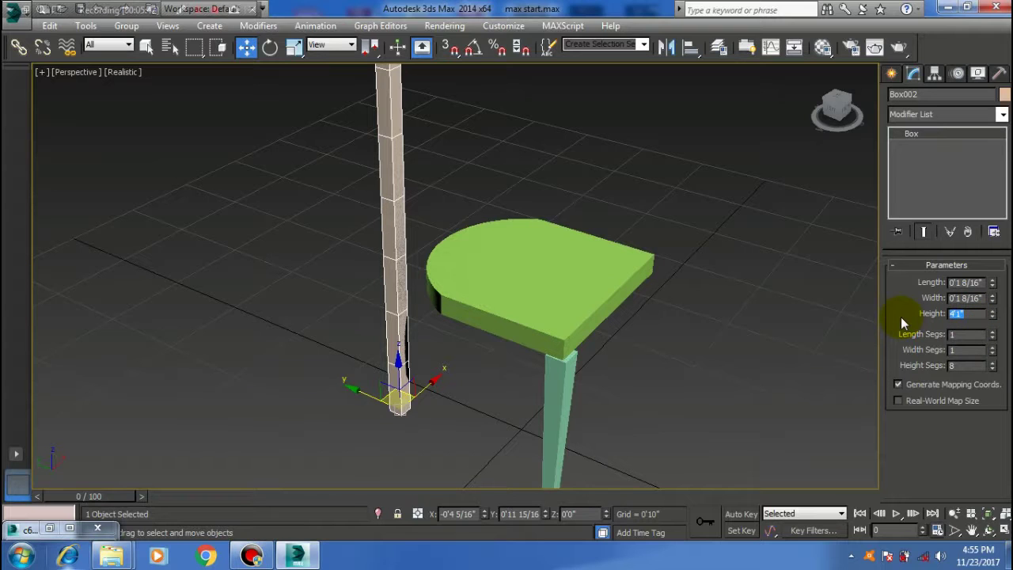
text(2'10)
key(Return)
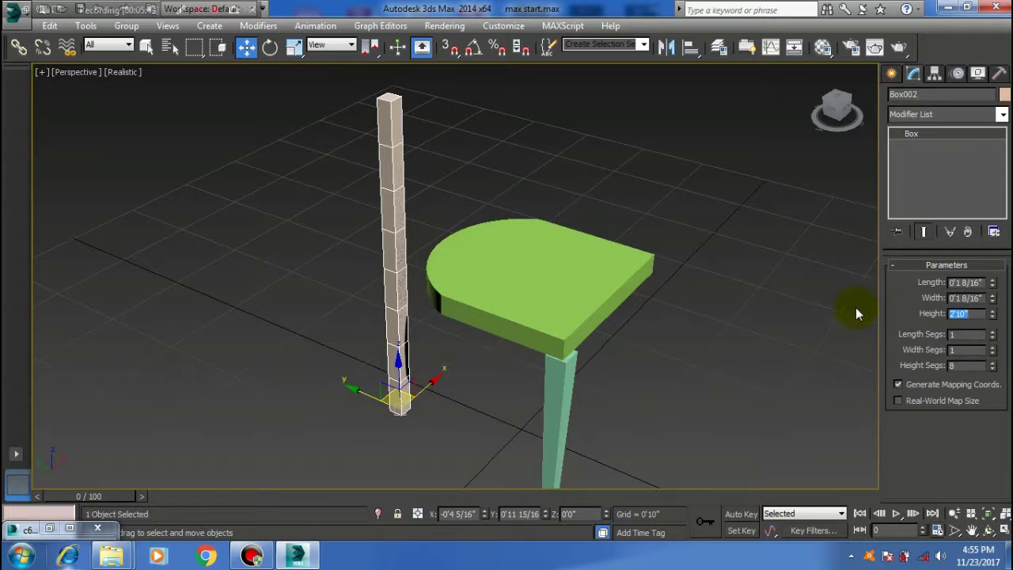
click(35, 529)
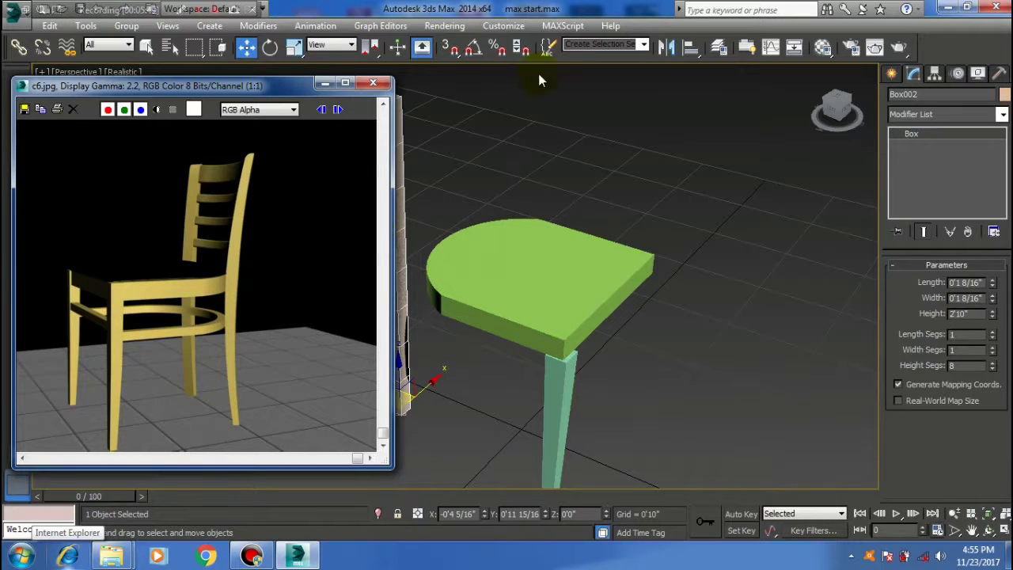
click(329, 83)
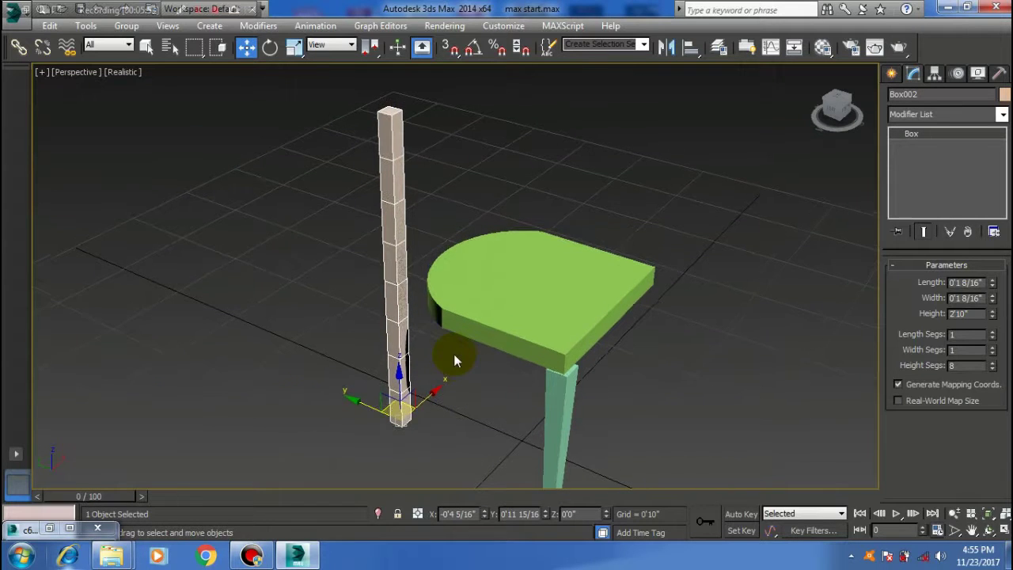
Step: In Top view, move the small box to the seat's curved edge and rotate it about 29°
key(t)
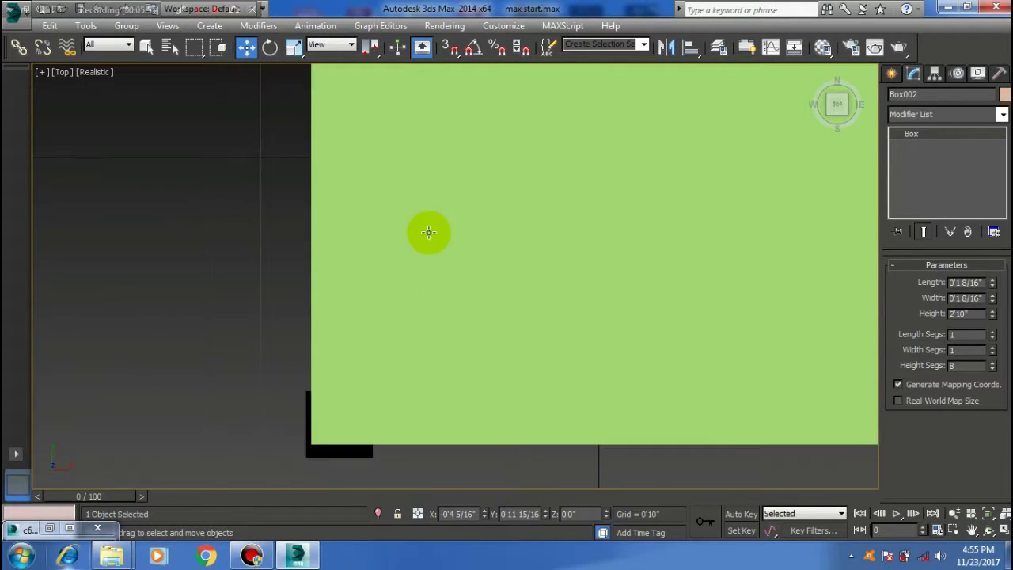
scroll(409, 396, down, 2)
scroll(401, 341, down, 3)
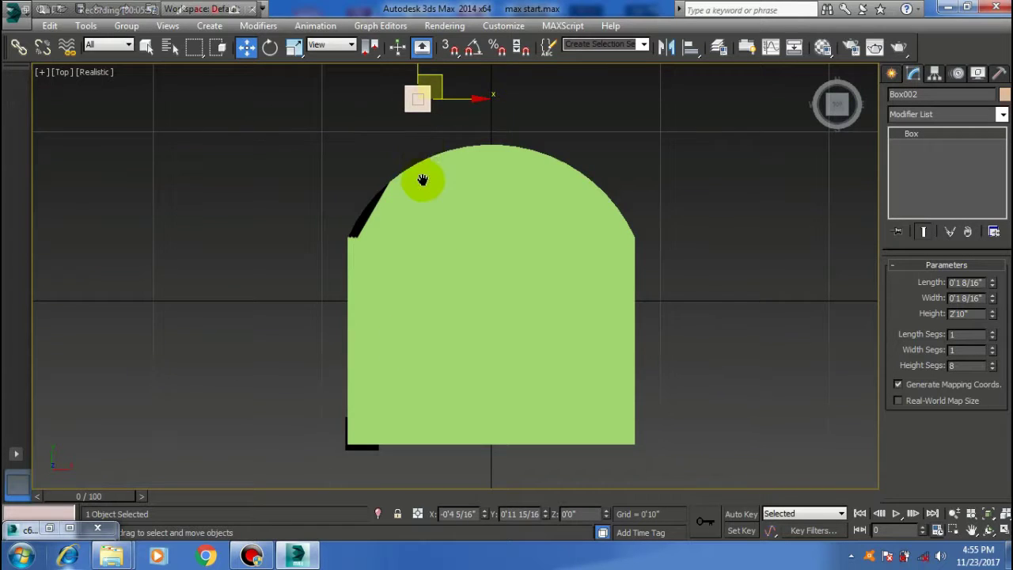
middle_drag(423, 180, 417, 243)
drag(432, 142, 398, 205)
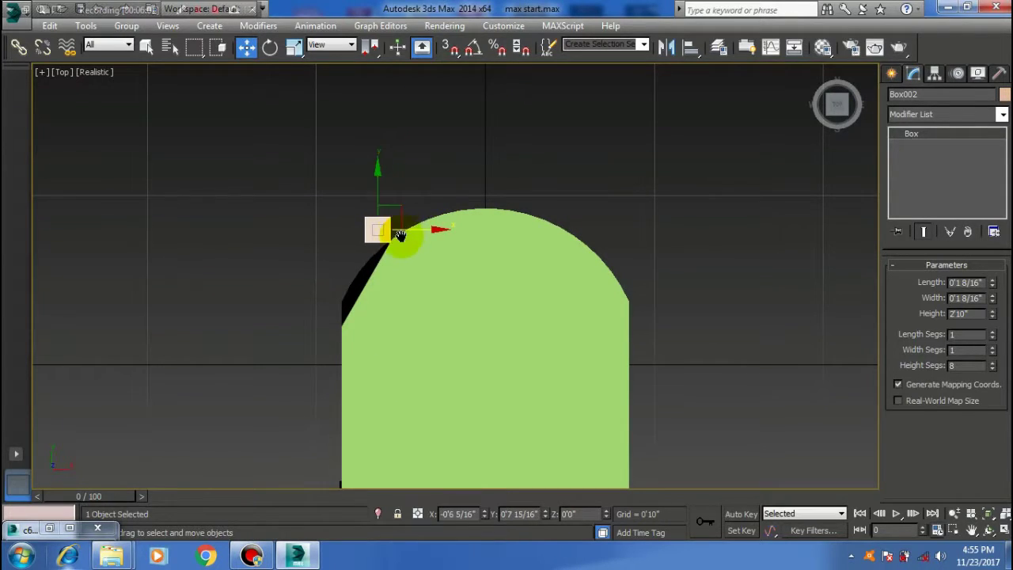
scroll(388, 230, up, 3)
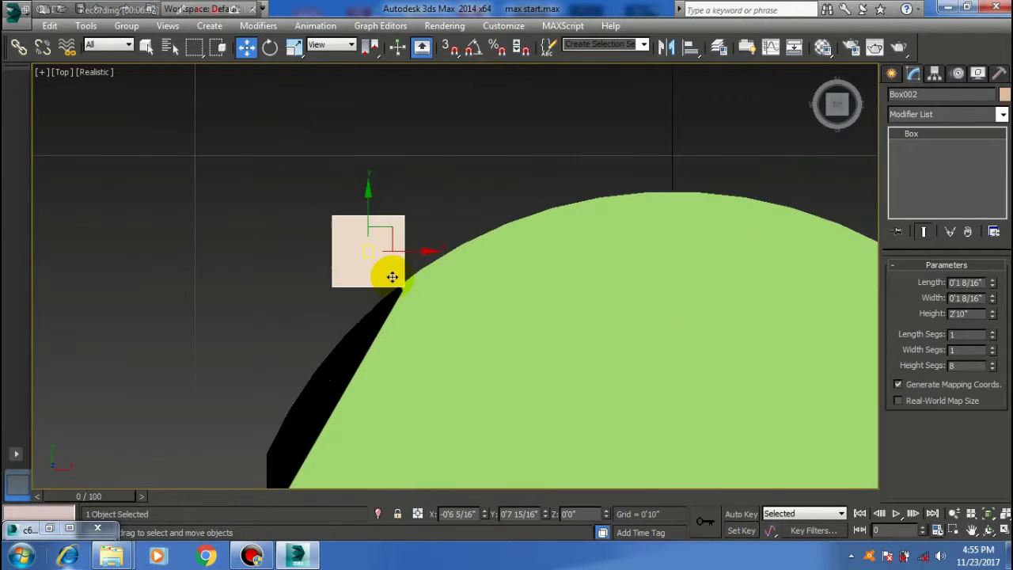
click(273, 49)
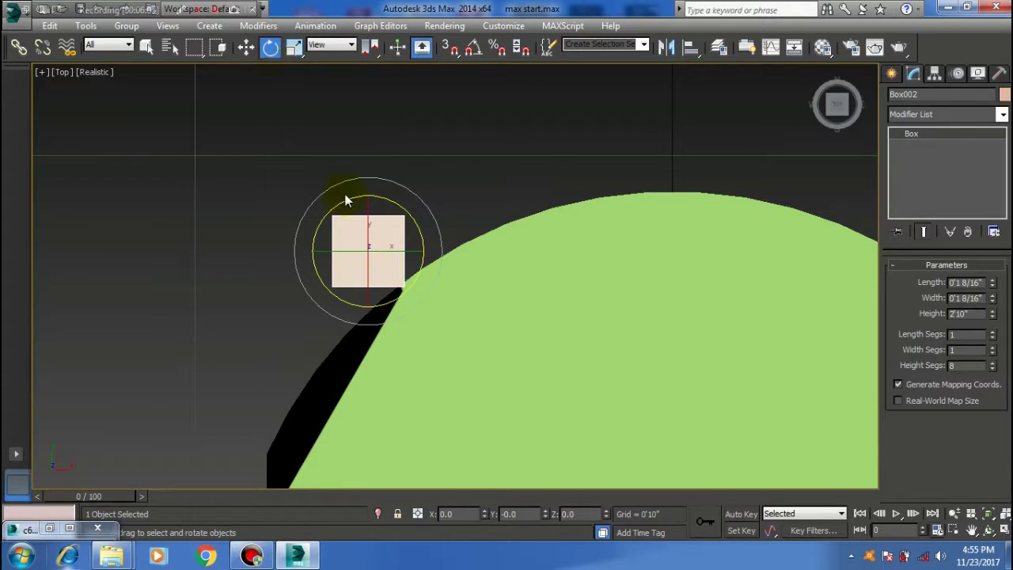
middle_drag(430, 338, 423, 260)
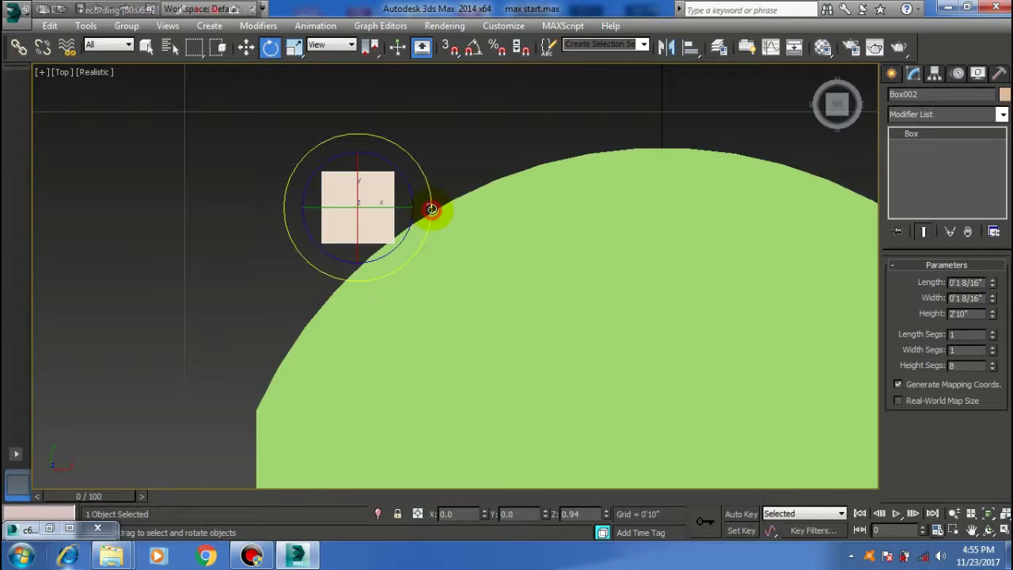
drag(430, 212, 433, 152)
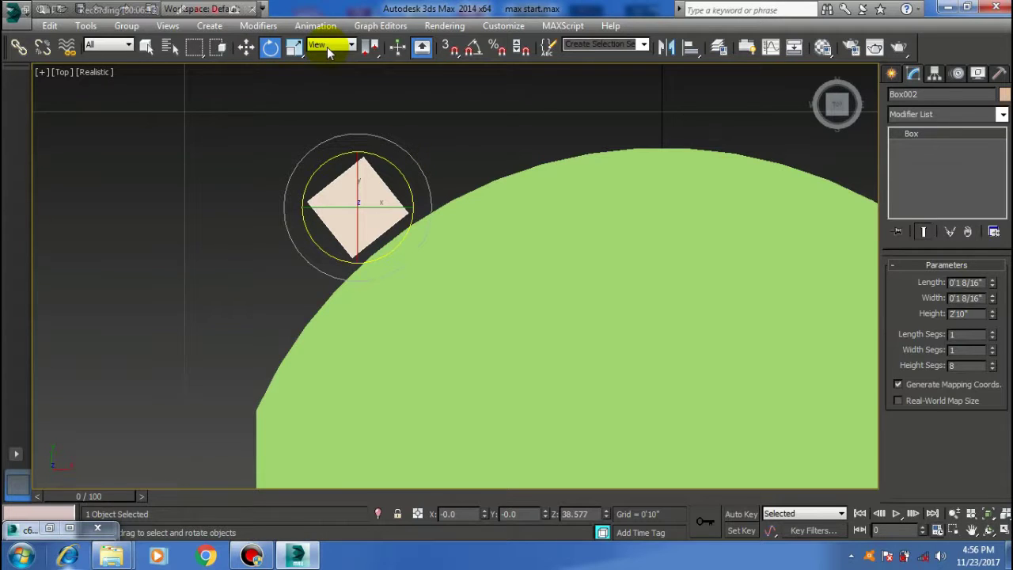
Step: Slide the box along the seat edge and refine its rotation to about 47°
click(246, 49)
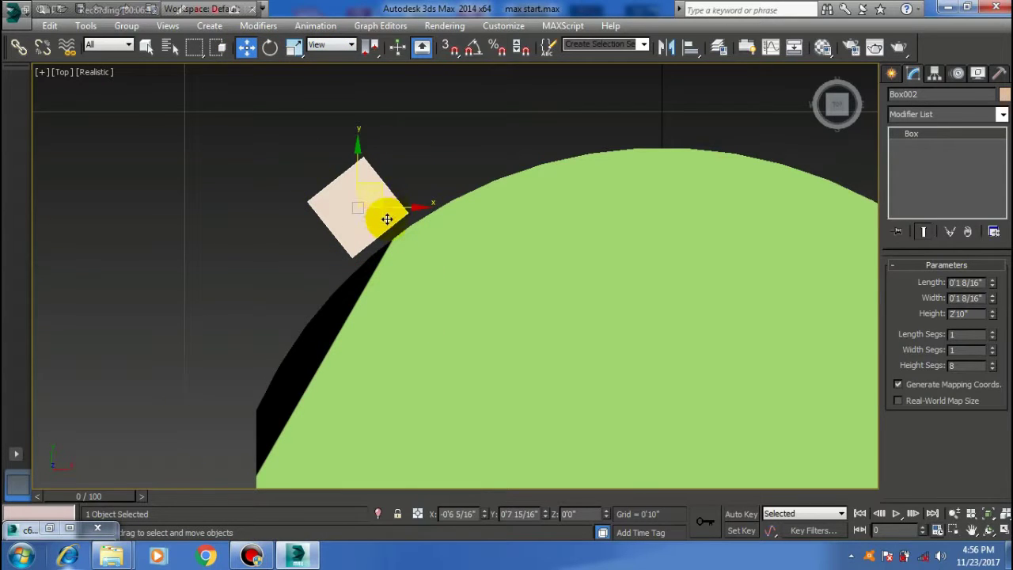
drag(369, 190, 348, 215)
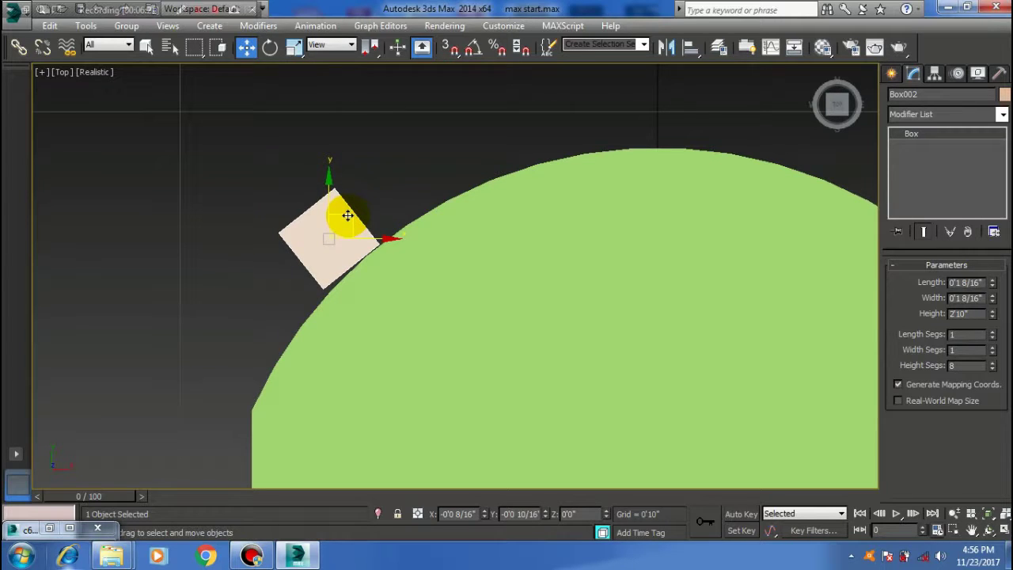
click(270, 46)
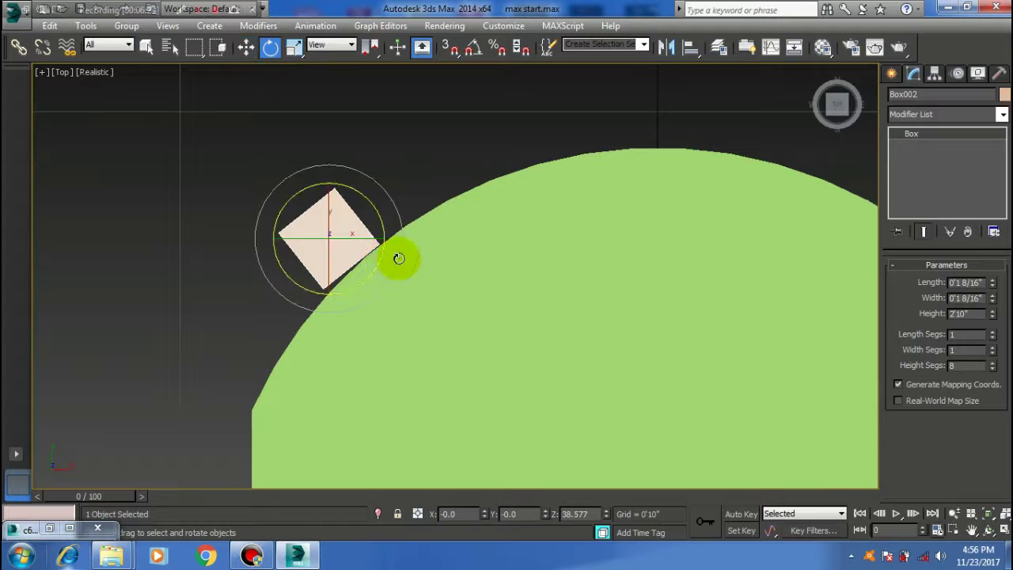
drag(399, 258, 134, 456)
drag(32, 526, 150, 305)
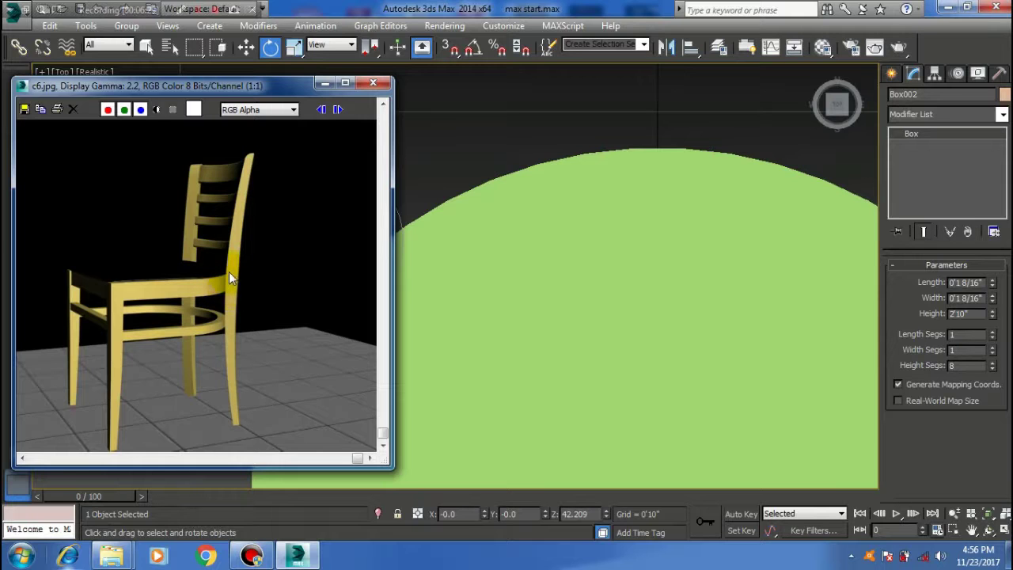
click(324, 82)
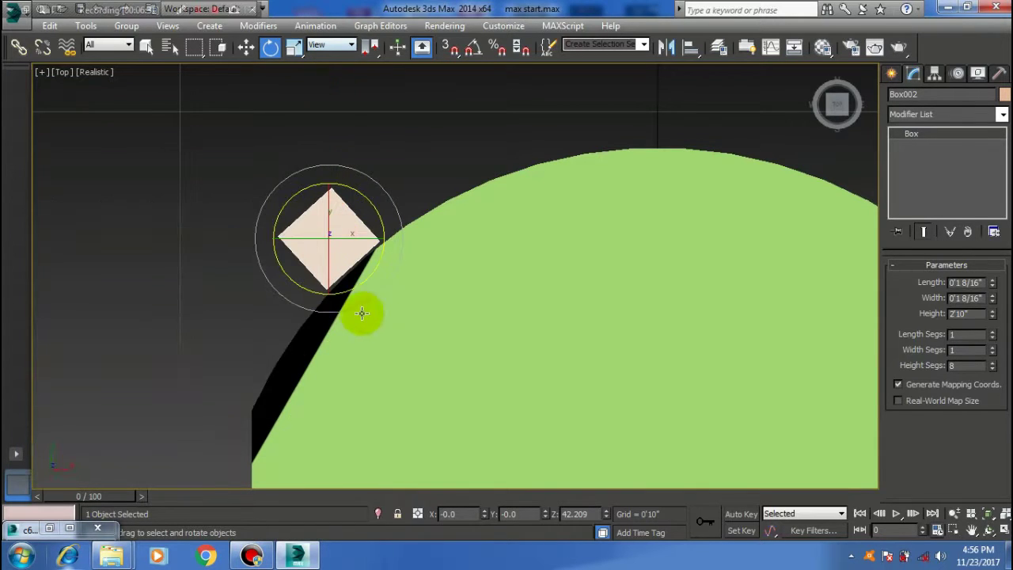
scroll(332, 237, up, 2)
click(247, 48)
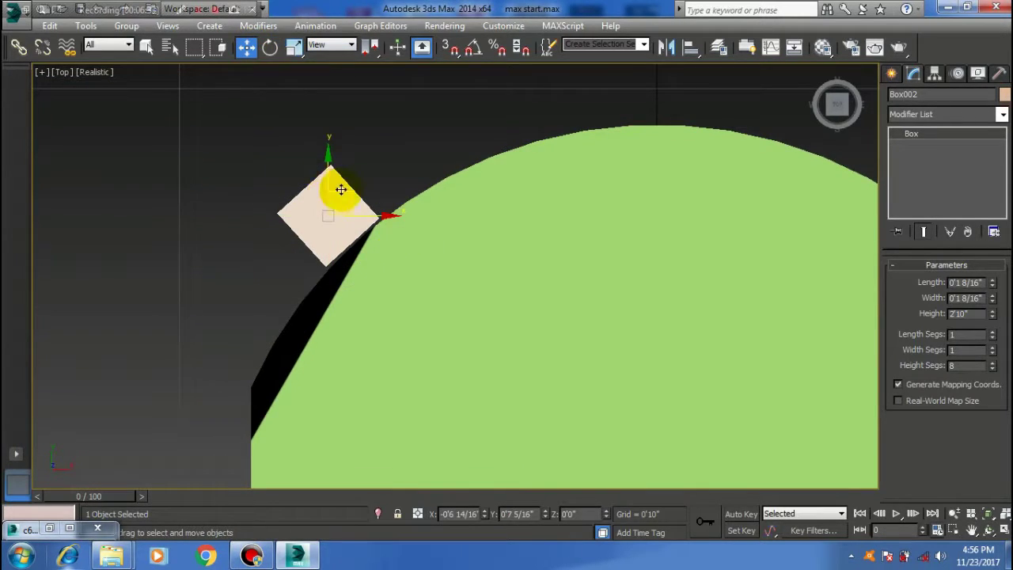
drag(346, 194, 333, 219)
click(270, 48)
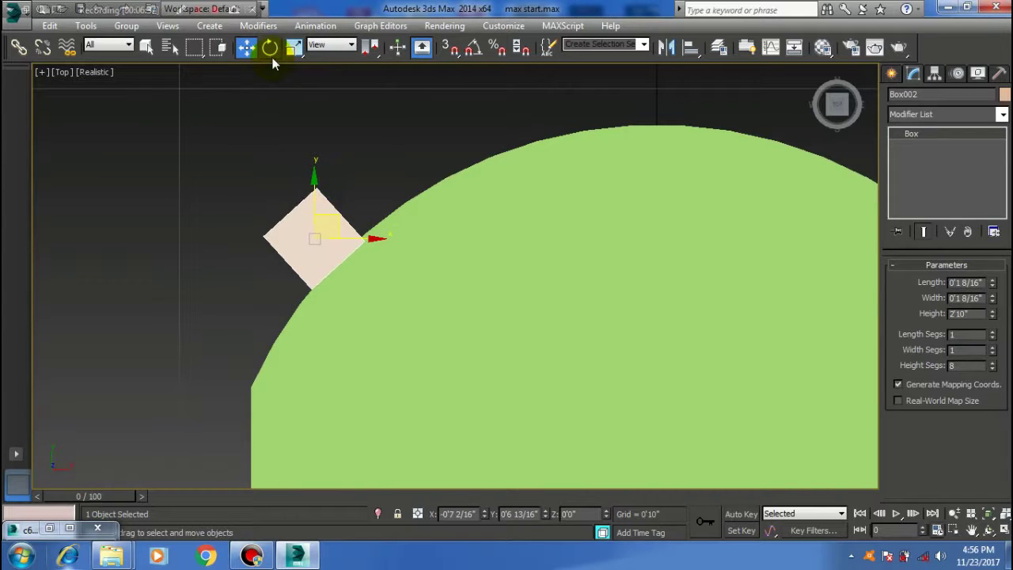
drag(385, 221, 386, 218)
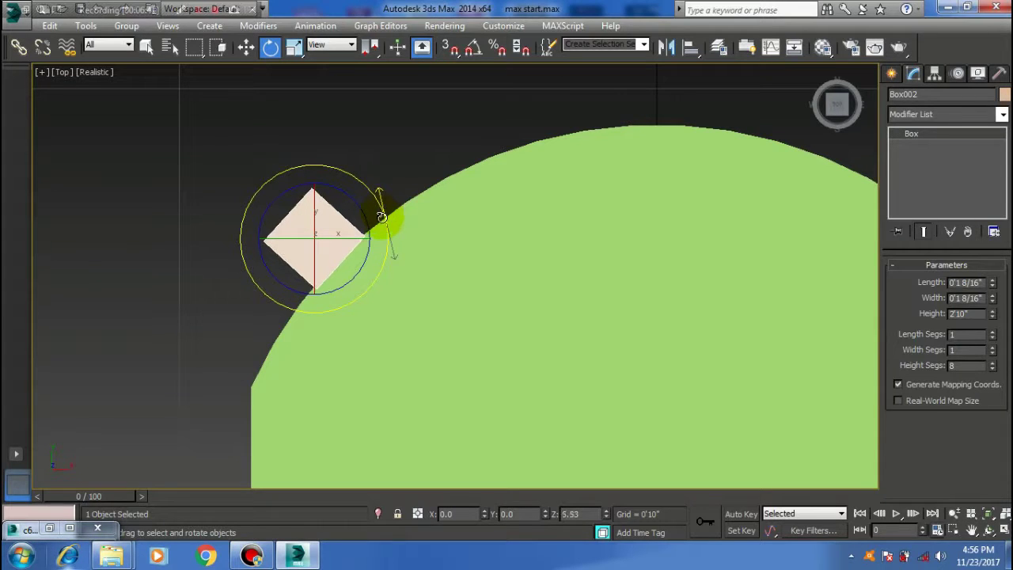
drag(381, 215, 249, 45)
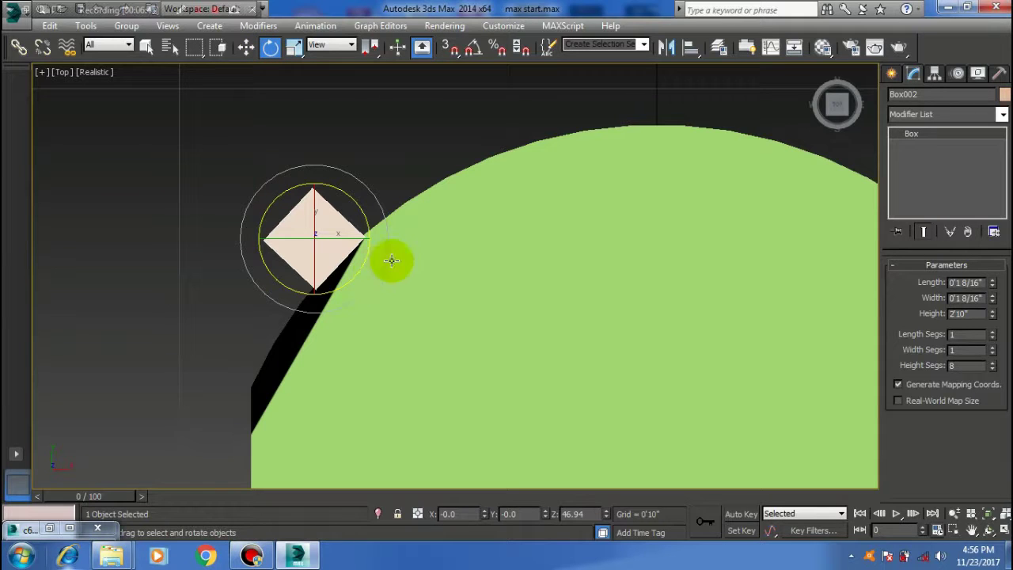
Step: Return to Perspective and orbit to check the post at the seat corner
click(246, 47)
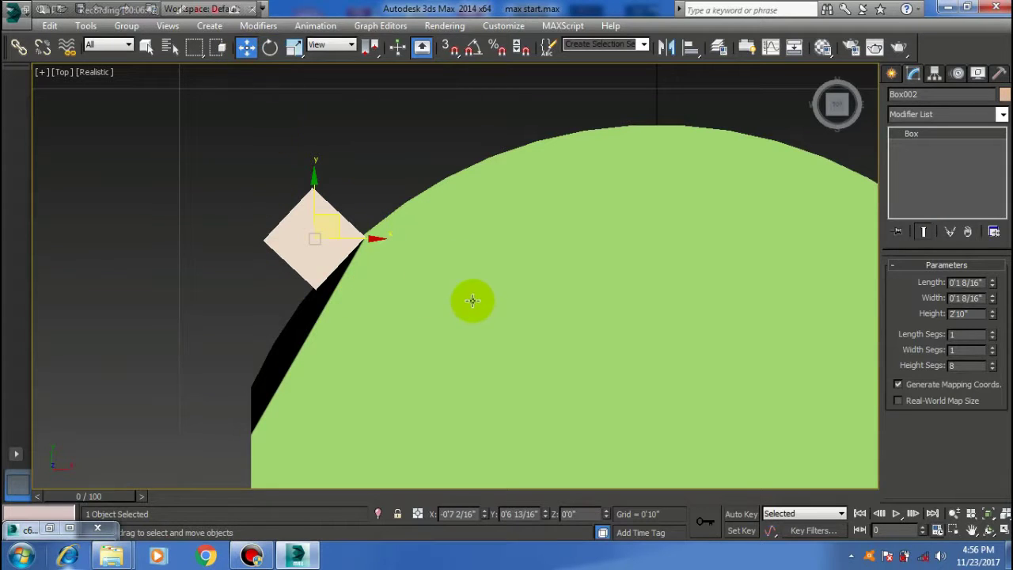
scroll(463, 308, down, 1)
scroll(467, 336, down, 4)
scroll(497, 378, up, 1)
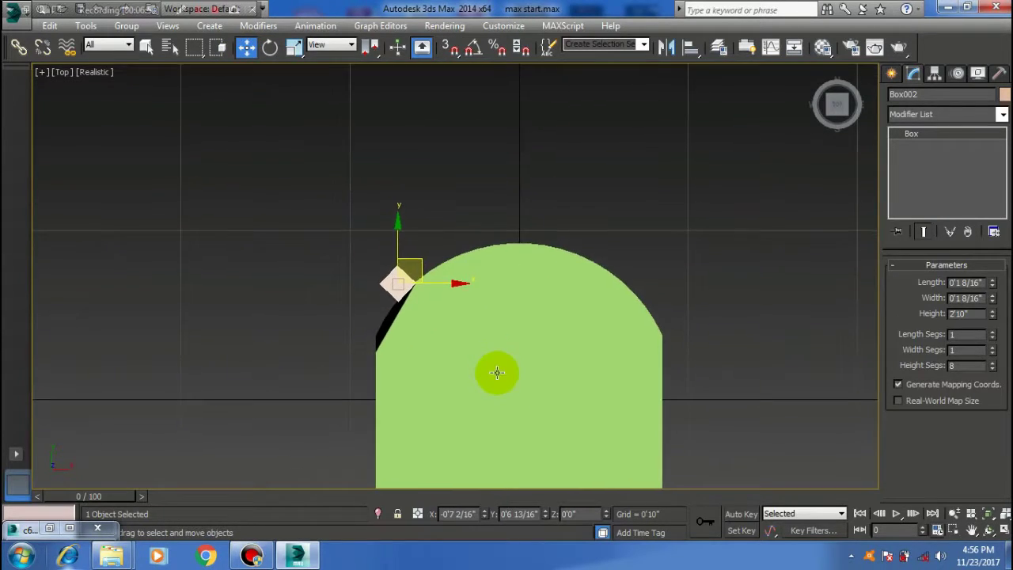
key(p)
mouse_move(463, 465)
alt+middle_down()
mouse_move(464, 369)
mouse_move(483, 289)
mouse_move(470, 294)
mouse_move(470, 308)
alt+middle_up()
scroll(470, 308, down, 3)
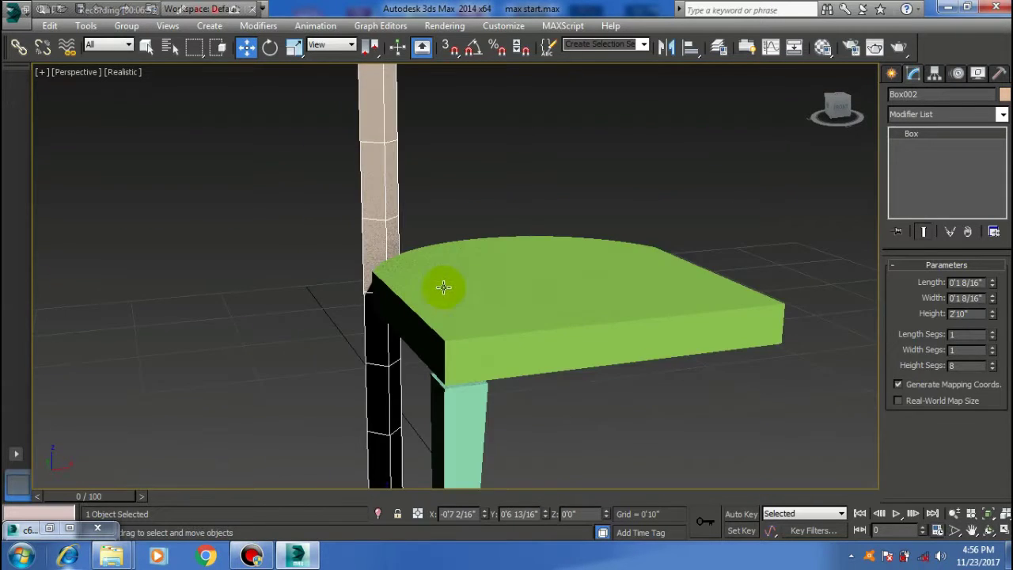
Step: Apply a Taper modifier with amount 1.0 to the tall post
scroll(461, 304, down, 3)
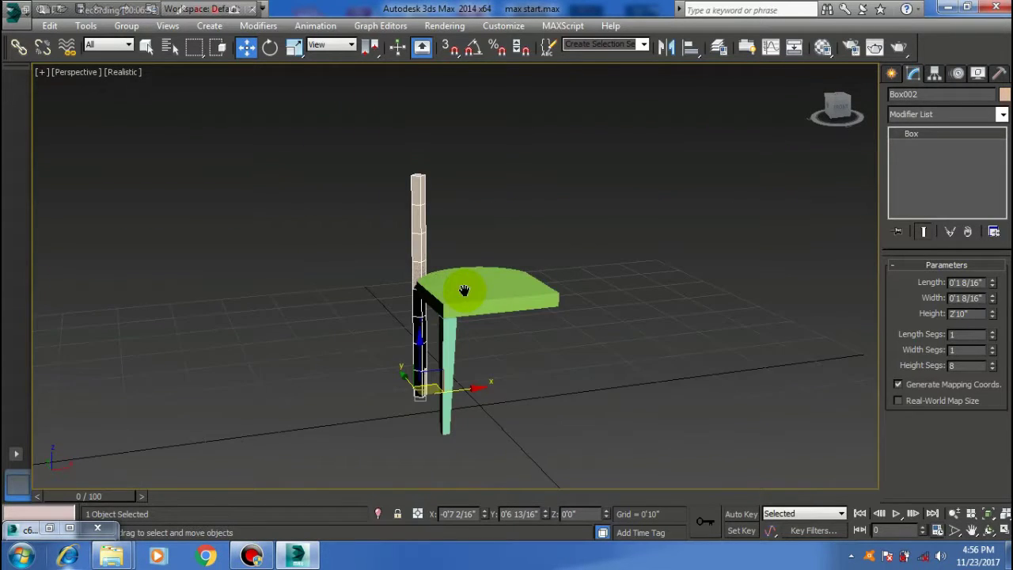
click(266, 30)
mouse_move(300, 283)
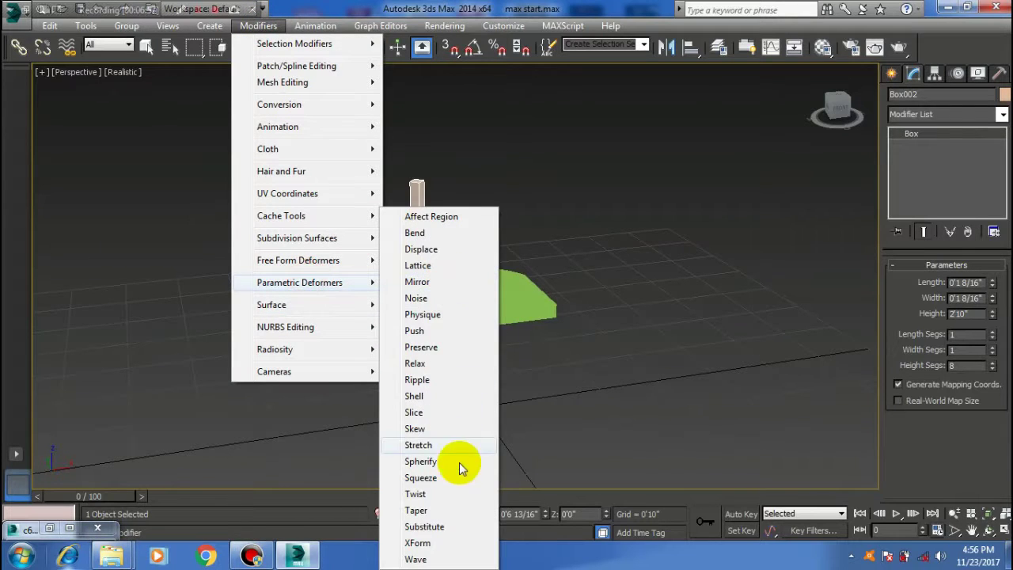
click(442, 511)
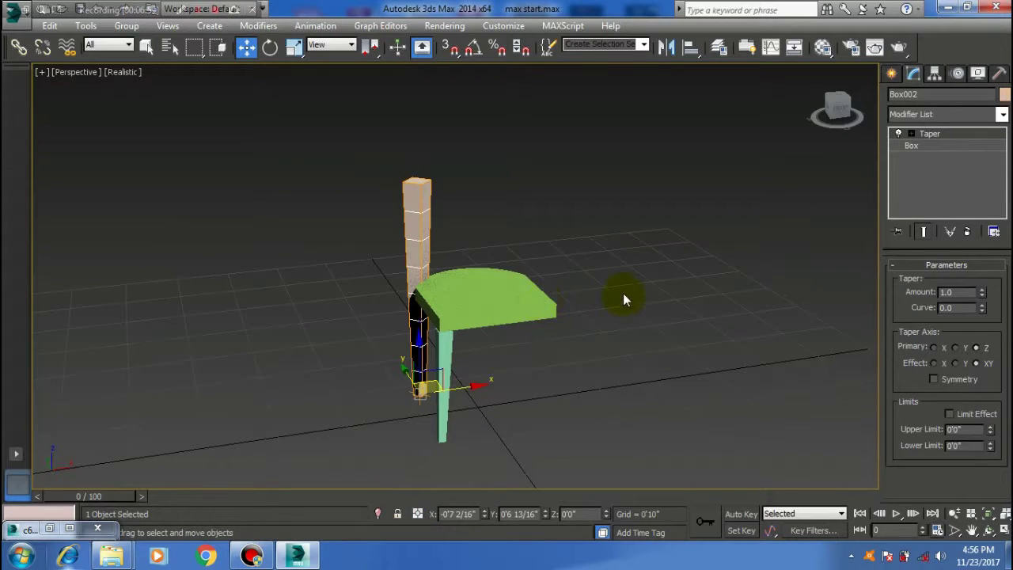
click(424, 388)
click(936, 293)
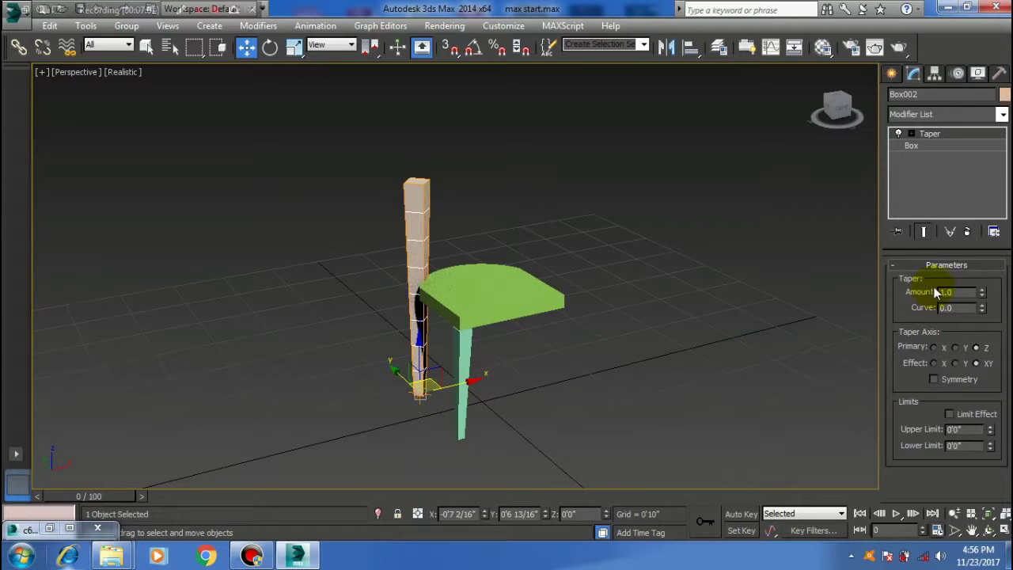
Step: Raise the Taper gizmo up the post to Z 1'5 4/16"
click(911, 135)
click(938, 146)
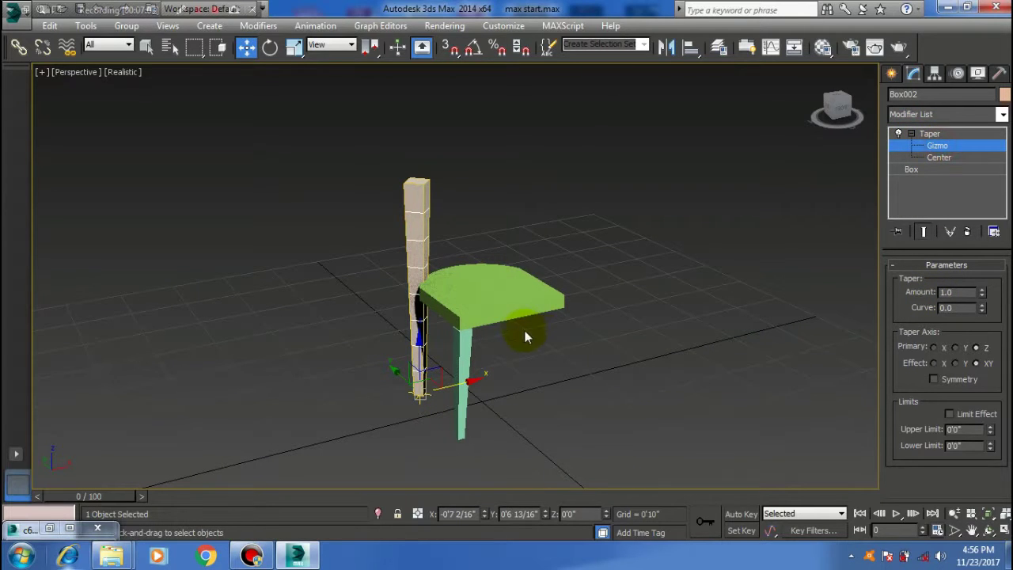
alt+middle_drag(524, 335, 470, 353)
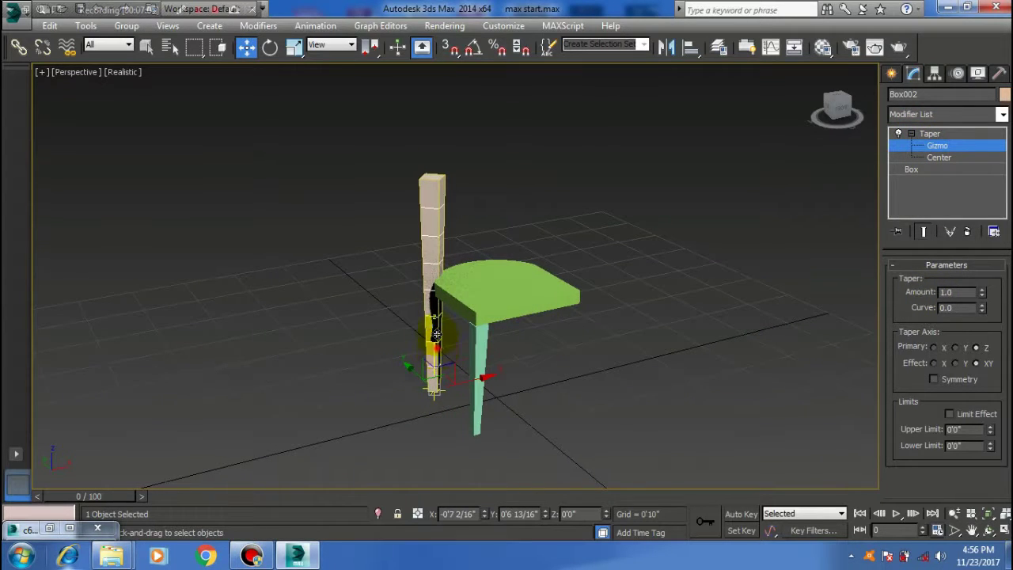
drag(436, 334, 441, 242)
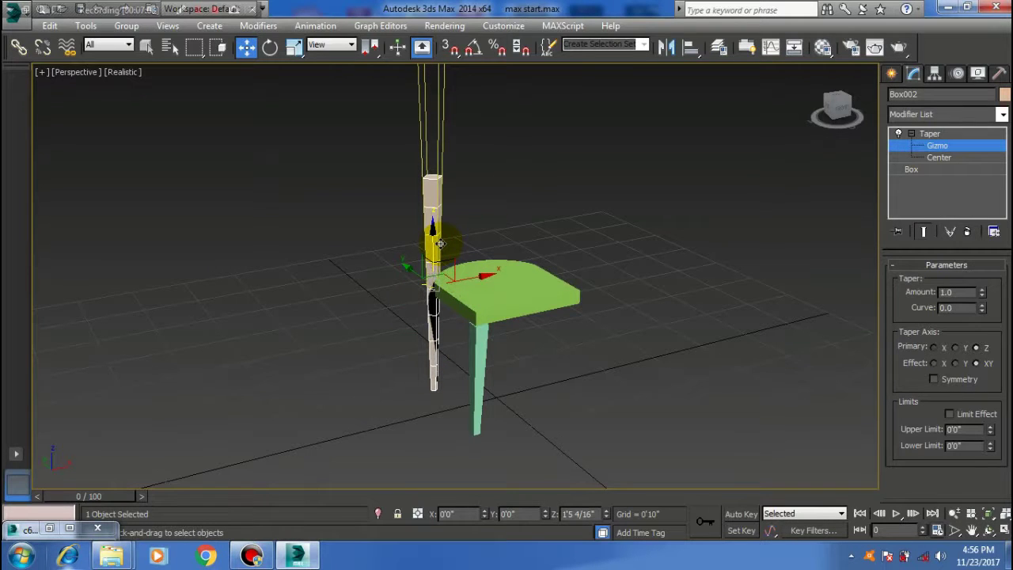
mouse_move(470, 344)
alt+middle_down()
mouse_move(515, 344)
mouse_move(485, 356)
mouse_move(398, 343)
mouse_move(475, 351)
mouse_move(468, 355)
mouse_move(477, 341)
mouse_move(508, 378)
alt+middle_up()
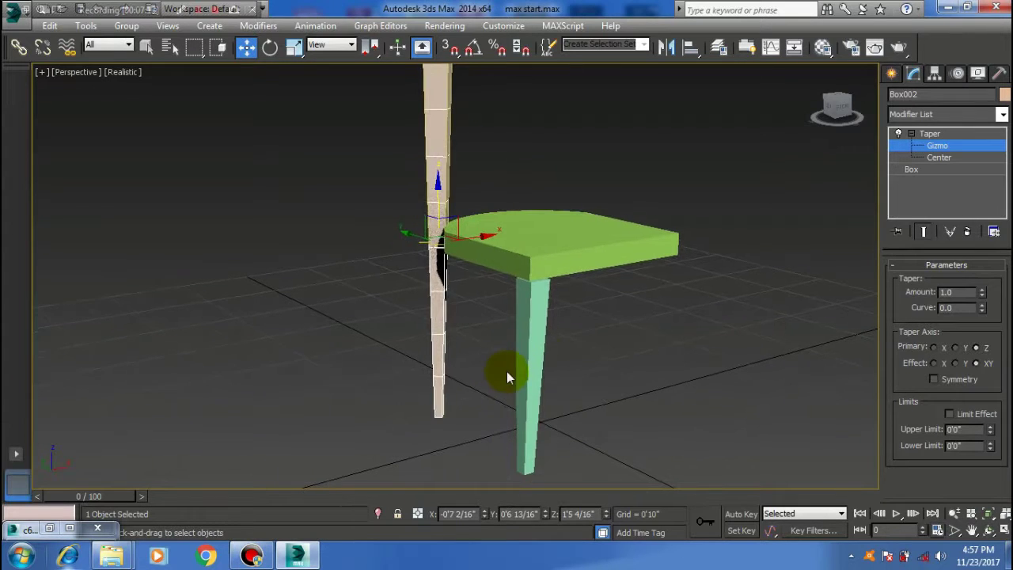
Step: Make the taper symmetric with a negative amount, comparing against the c6.jpg reference
click(934, 379)
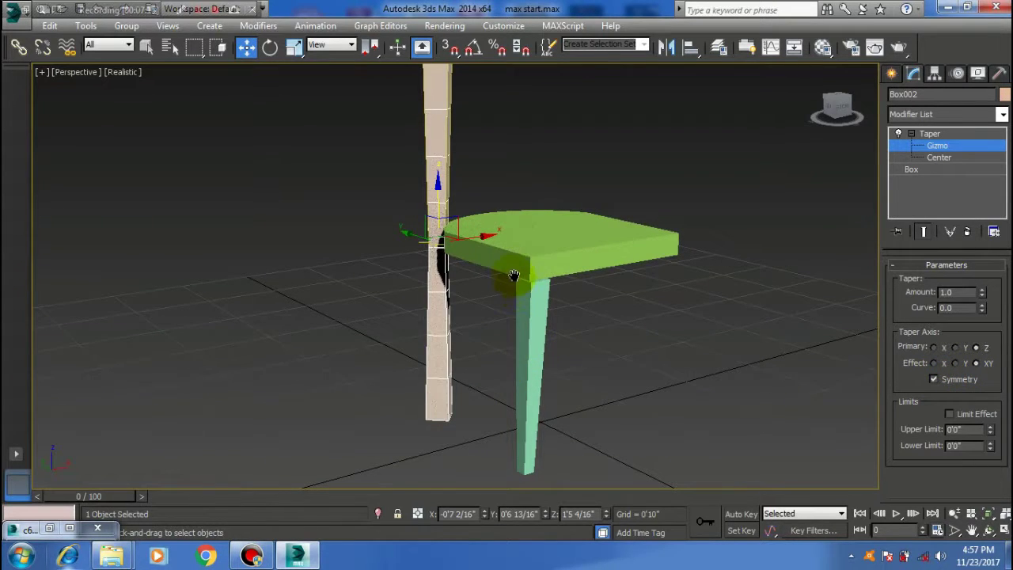
middle_drag(514, 275, 533, 314)
mouse_move(511, 279)
alt+middle_down()
mouse_move(532, 338)
mouse_move(516, 299)
mouse_move(644, 311)
alt+middle_up()
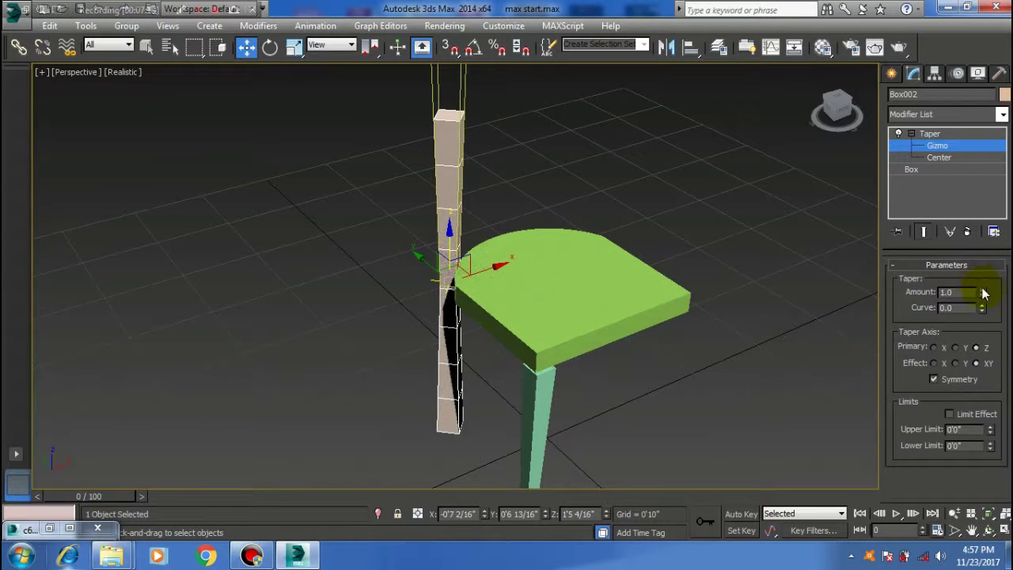
mouse_move(984, 292)
mouse_down()
mouse_move(973, 294)
mouse_move(973, 427)
mouse_up()
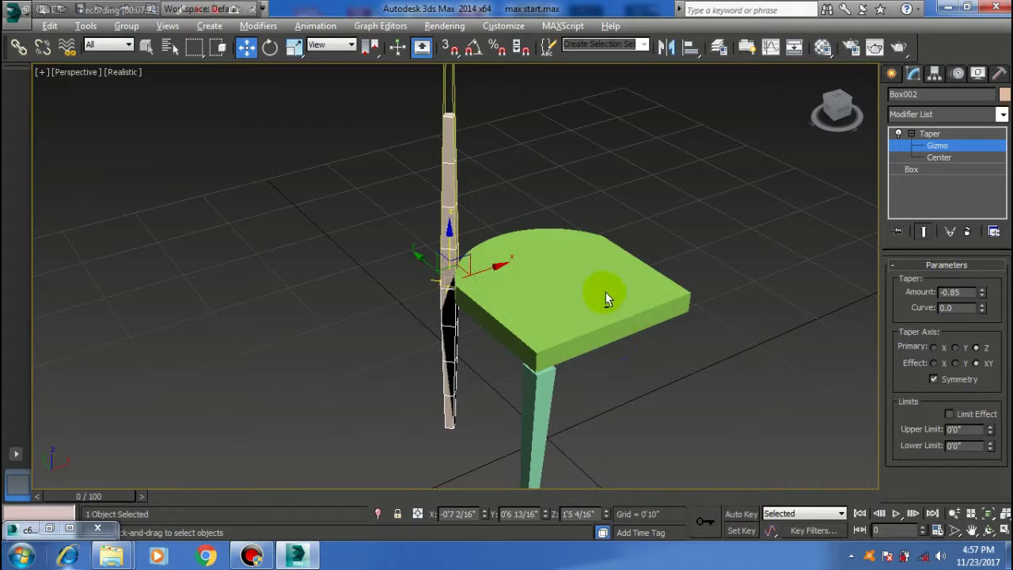
mouse_move(606, 293)
alt+middle_down()
mouse_move(498, 295)
mouse_move(442, 283)
mouse_move(443, 270)
mouse_move(574, 297)
alt+middle_up()
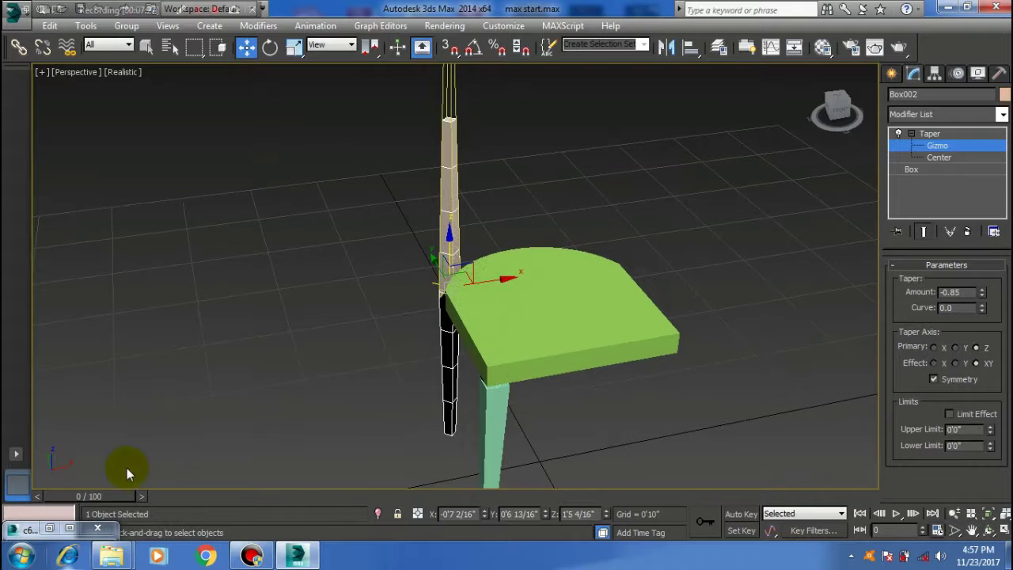
click(49, 528)
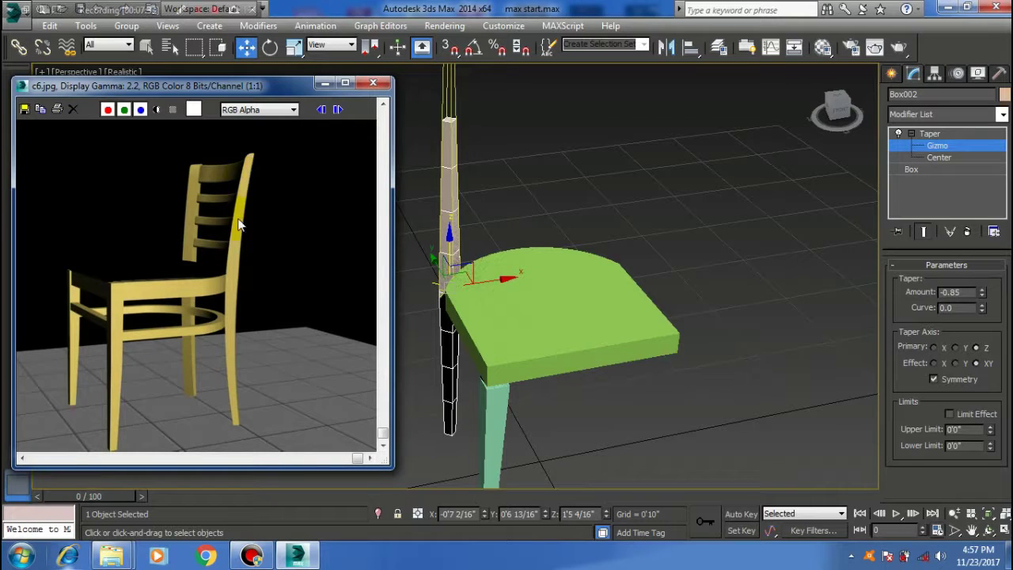
click(326, 83)
mouse_move(447, 267)
alt+middle_down()
mouse_move(362, 260)
mouse_move(362, 237)
mouse_move(475, 236)
mouse_move(446, 236)
mouse_move(414, 253)
mouse_move(423, 268)
alt+middle_up()
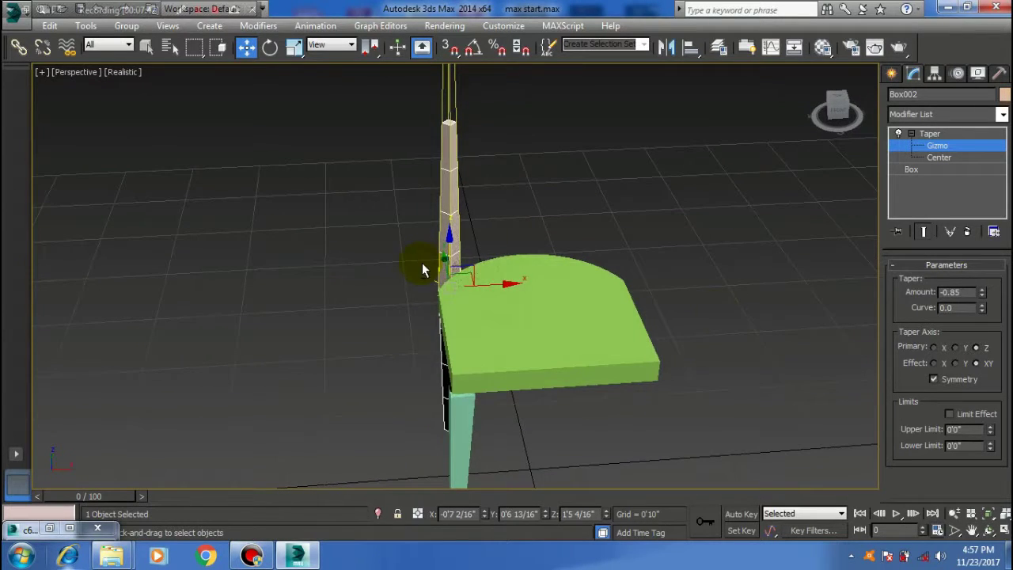
Step: Limit the taper's effect to the Y axis and set the amount to -0.91
click(959, 363)
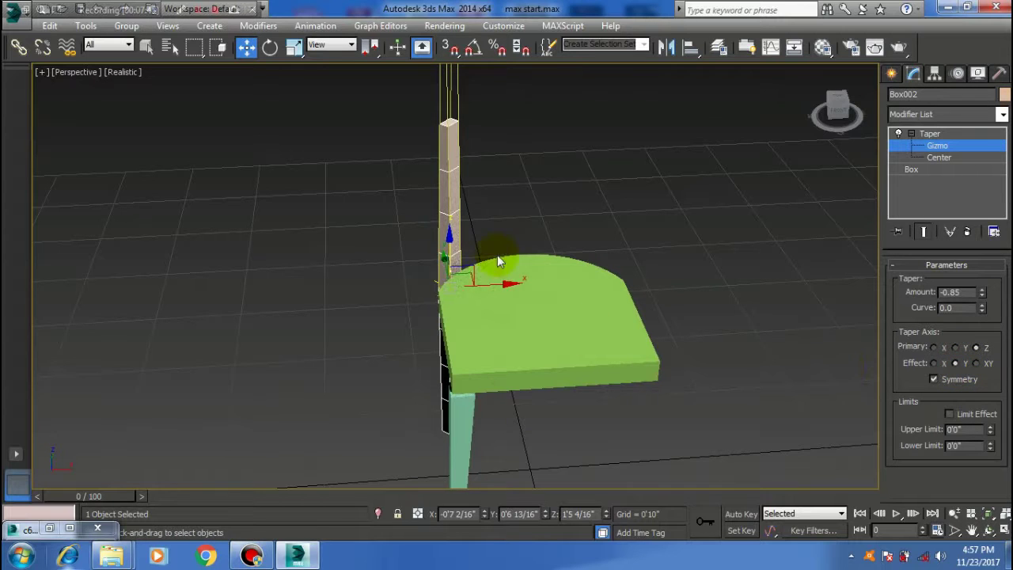
alt+middle_drag(498, 259, 450, 227)
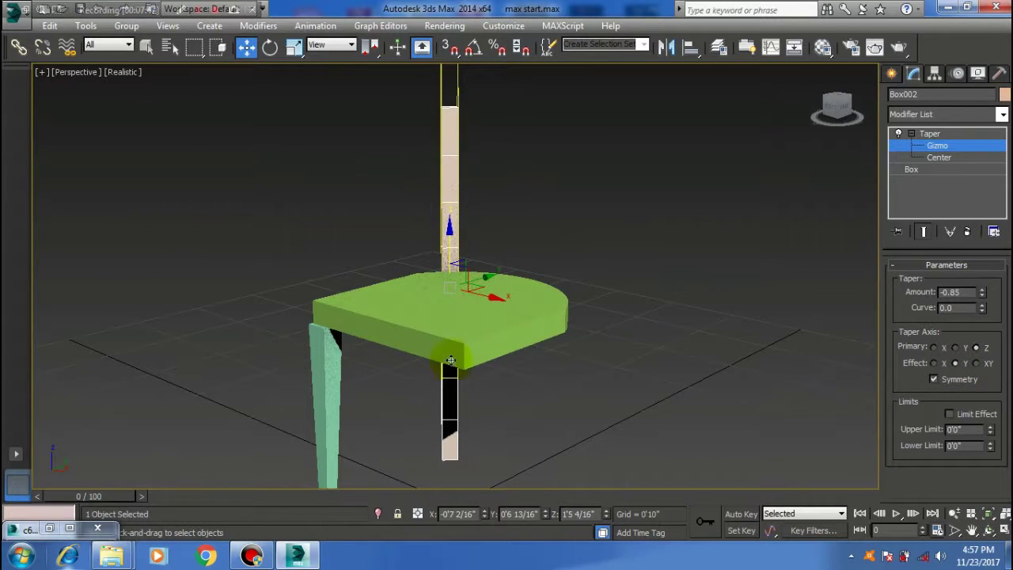
alt+middle_drag(455, 392, 578, 323)
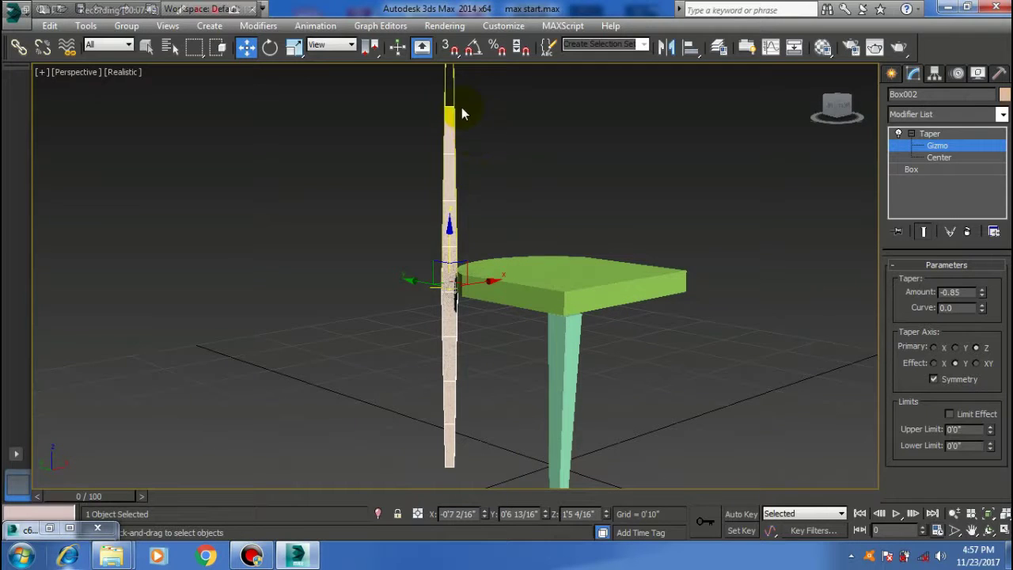
mouse_move(469, 371)
alt+middle_down()
mouse_move(493, 261)
mouse_move(480, 283)
alt+middle_up()
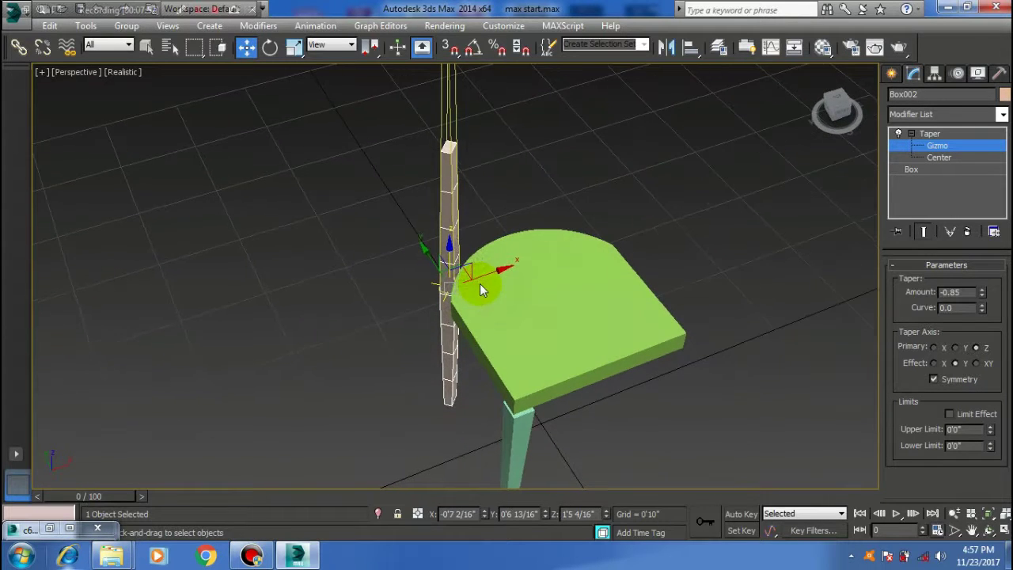
click(49, 528)
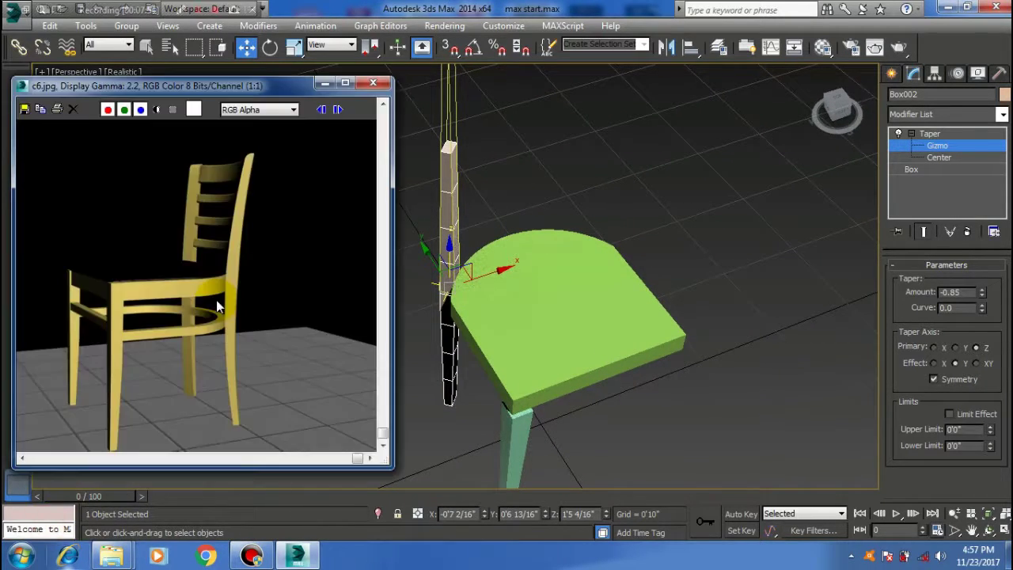
click(327, 84)
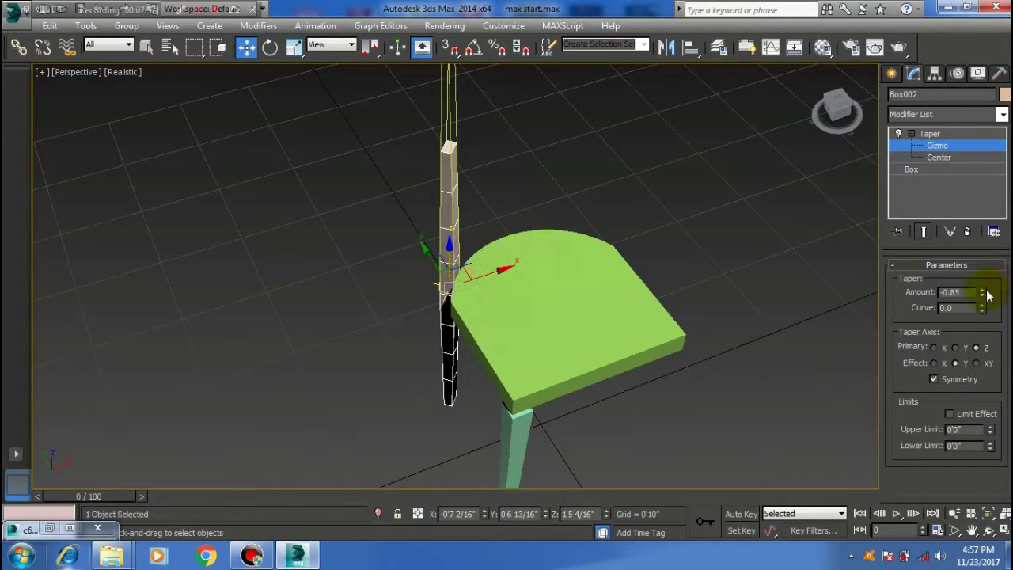
drag(982, 285, 981, 311)
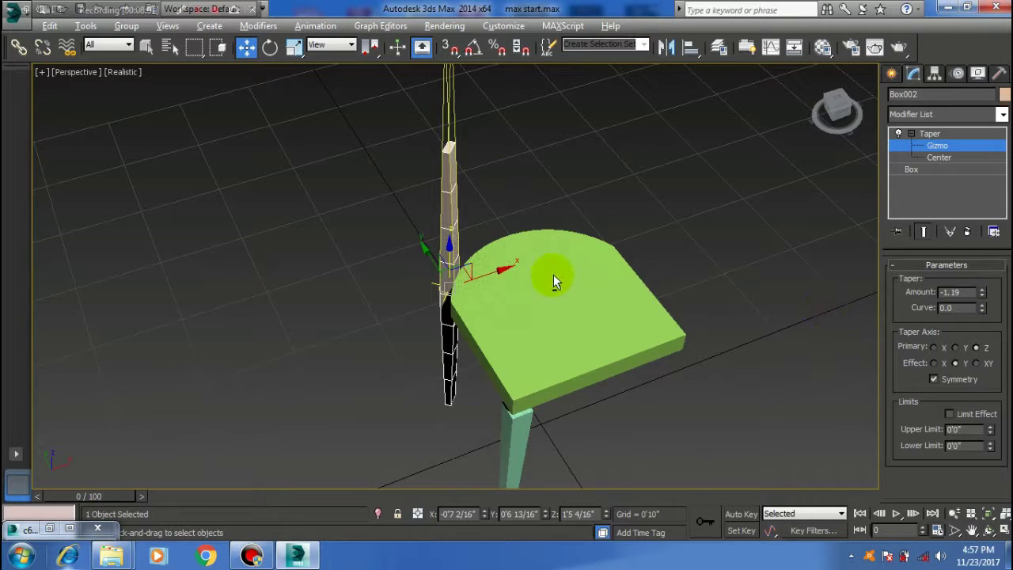
mouse_move(553, 281)
alt+middle_down()
mouse_move(565, 230)
mouse_move(578, 228)
alt+middle_up()
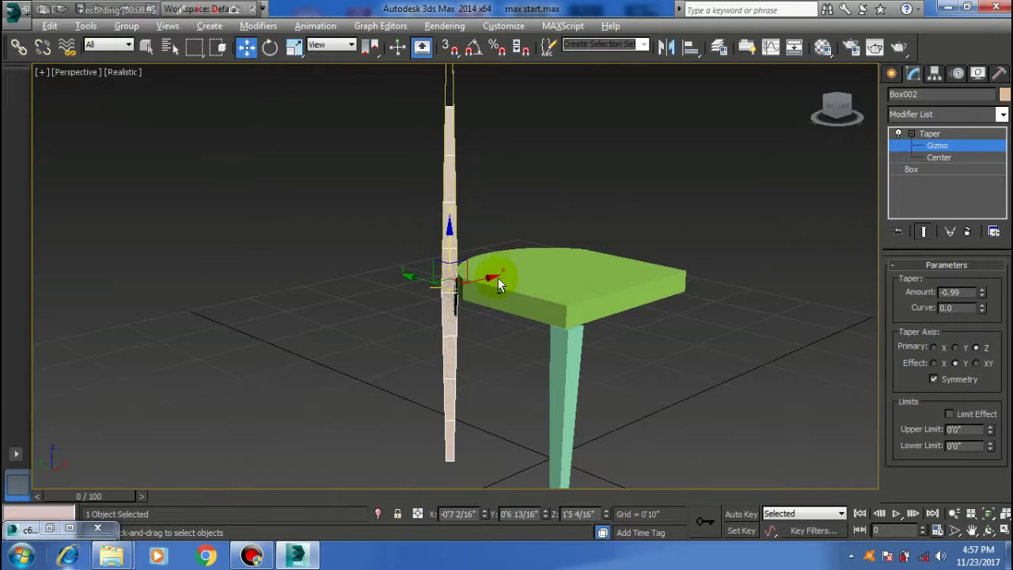
mouse_move(498, 285)
alt+middle_down()
mouse_move(403, 316)
mouse_move(382, 296)
mouse_move(454, 316)
alt+middle_up()
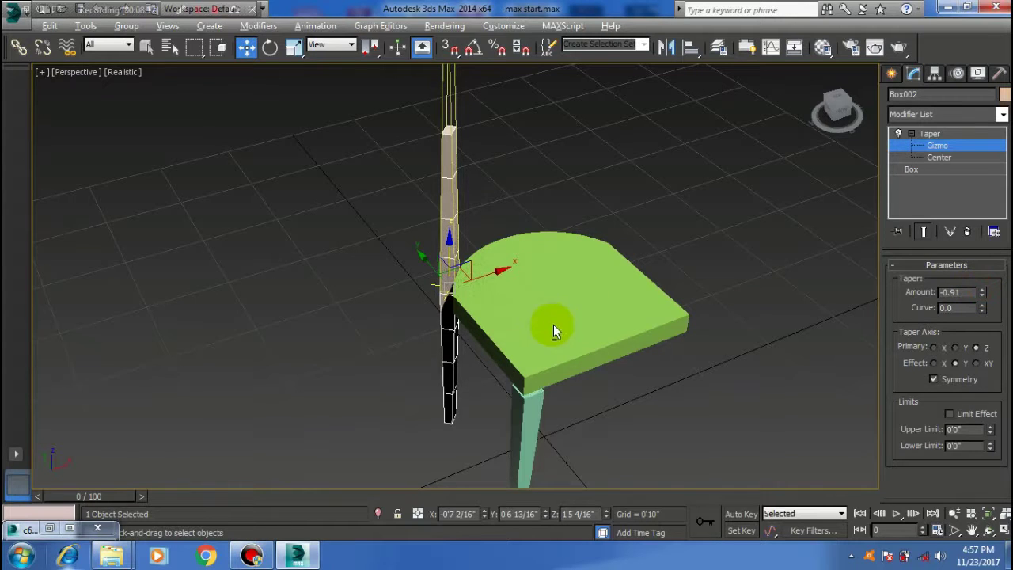
mouse_move(553, 325)
alt+middle_down()
mouse_move(570, 269)
mouse_move(402, 278)
mouse_move(306, 268)
mouse_move(543, 294)
alt+middle_up()
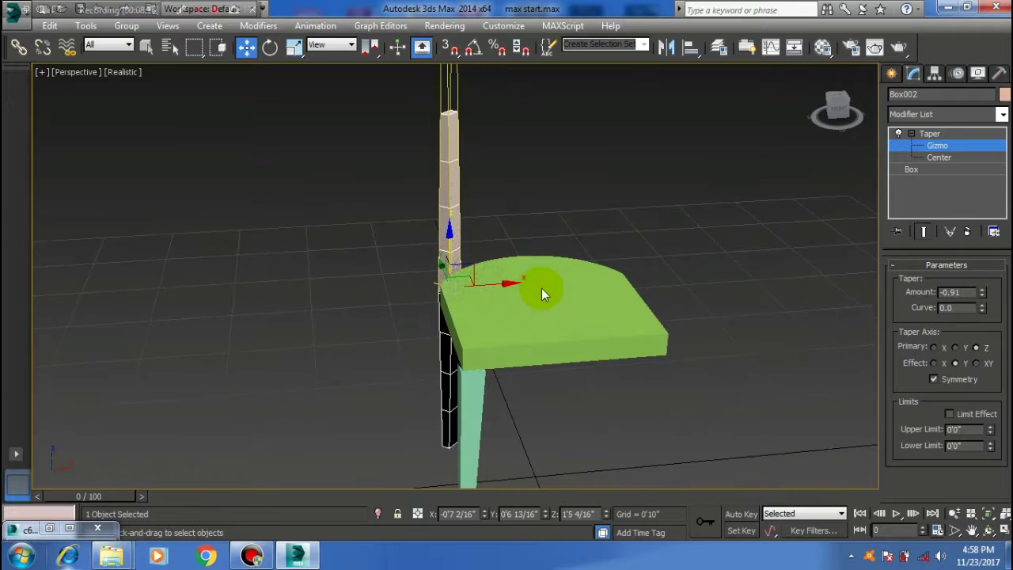
alt+middle_drag(522, 237, 454, 202)
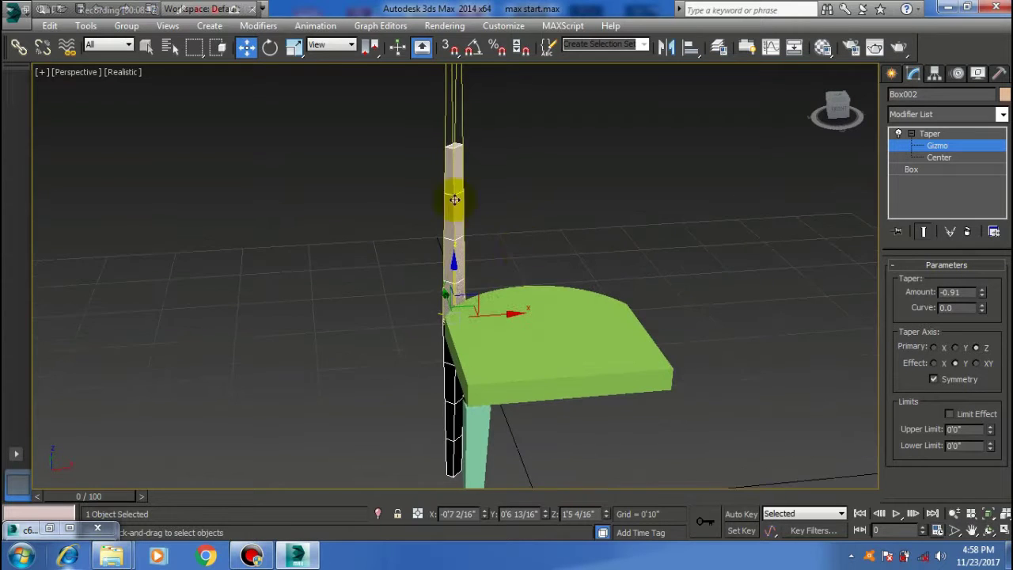
Step: Add a Bend modifier to the post, keeping the Z axis, with direction 90
click(261, 26)
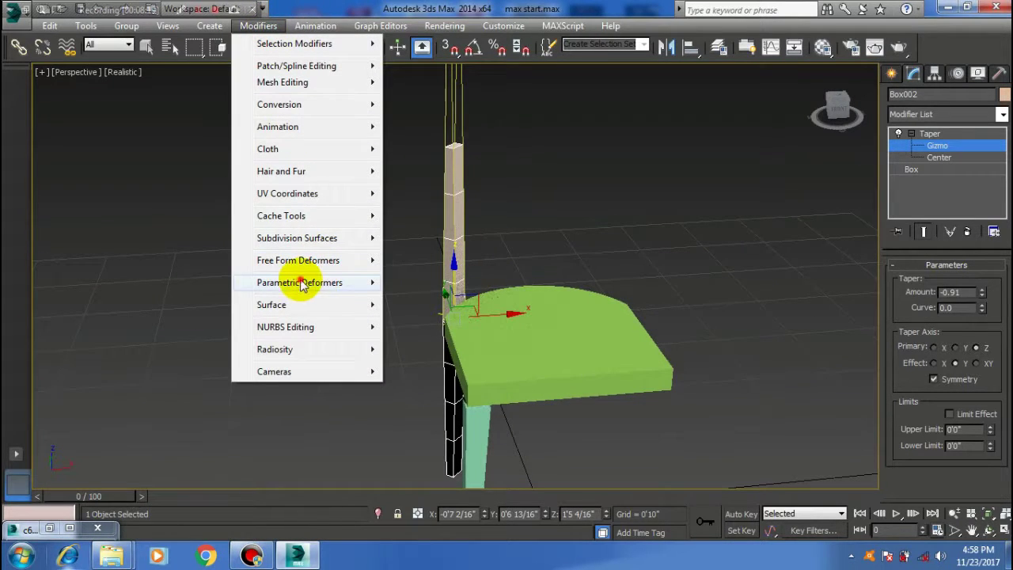
mouse_move(299, 283)
click(427, 234)
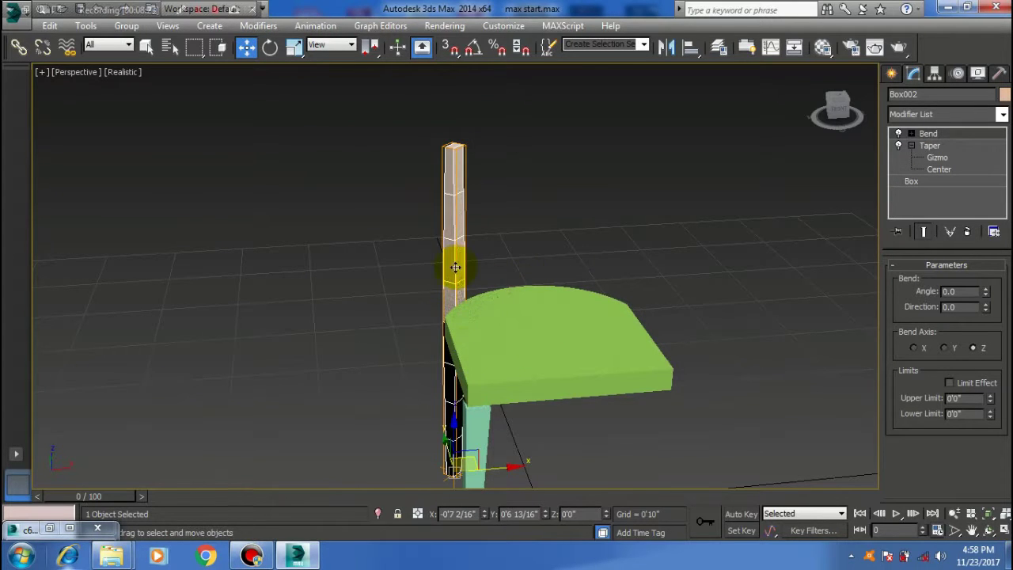
alt+middle_drag(452, 264, 472, 285)
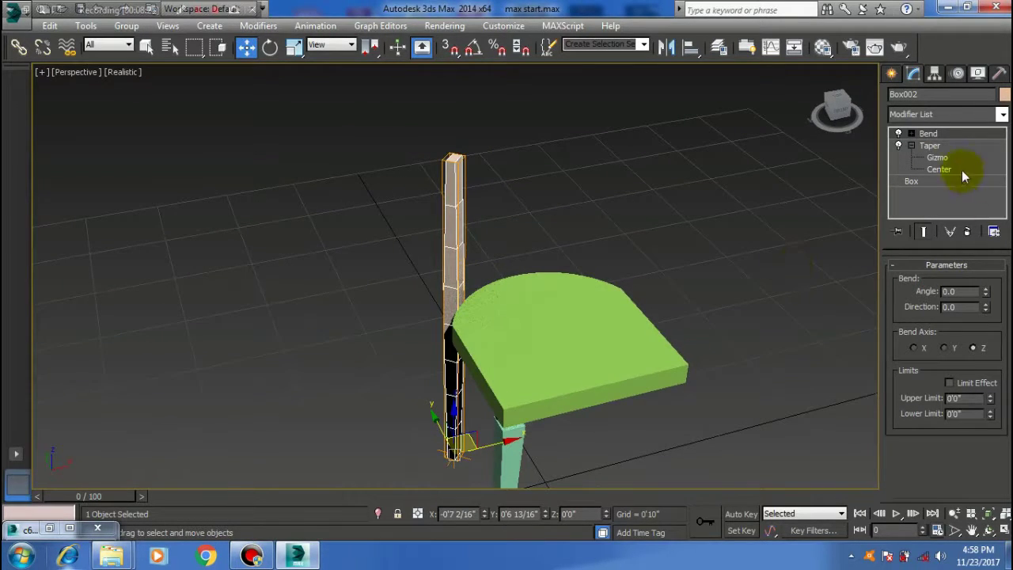
click(912, 134)
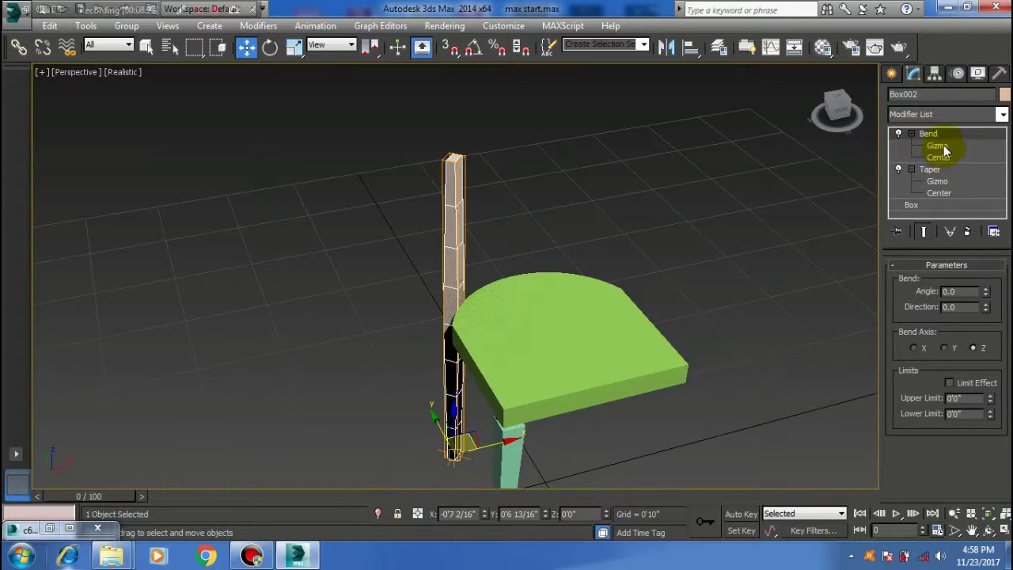
mouse_move(987, 297)
mouse_down()
mouse_move(944, 373)
mouse_move(959, 255)
mouse_move(944, 496)
mouse_move(950, 226)
mouse_move(958, 226)
mouse_up()
mouse_move(986, 309)
mouse_down()
mouse_move(869, 176)
mouse_move(802, 443)
mouse_move(888, 441)
mouse_move(920, 232)
mouse_move(889, 293)
mouse_move(942, 362)
mouse_up()
click(913, 348)
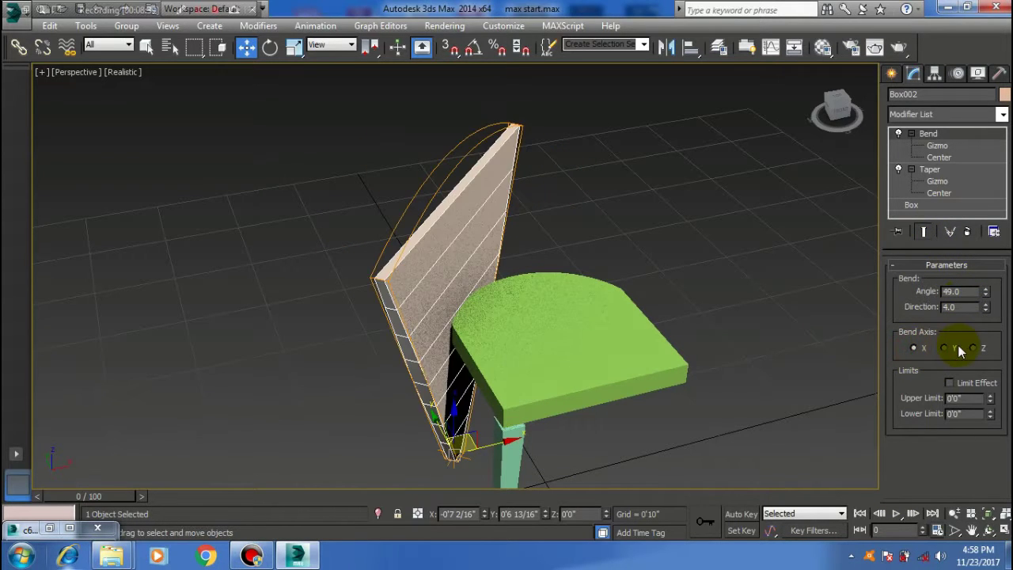
click(943, 348)
click(973, 348)
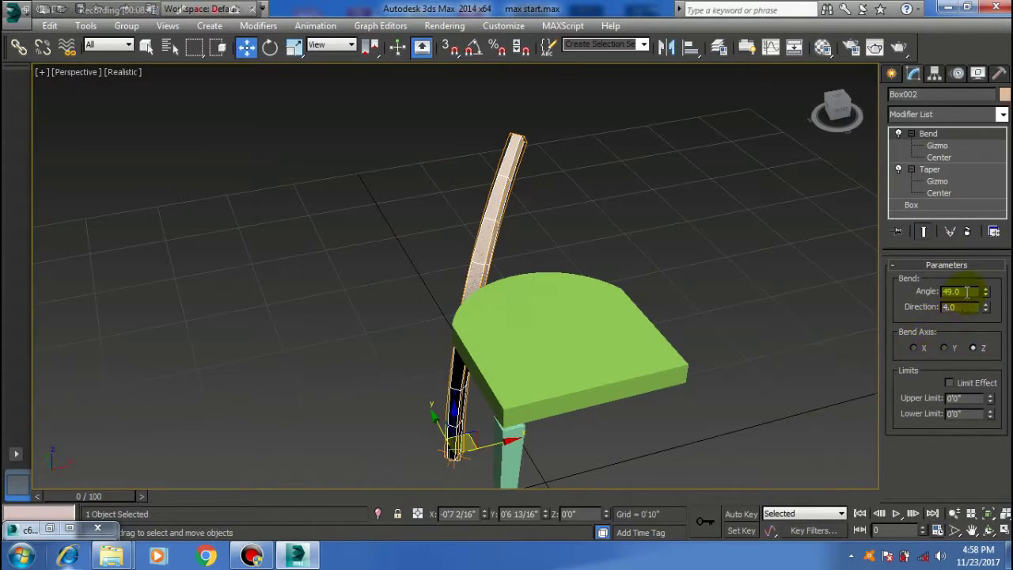
double_click(953, 307)
text(90)
key(Return)
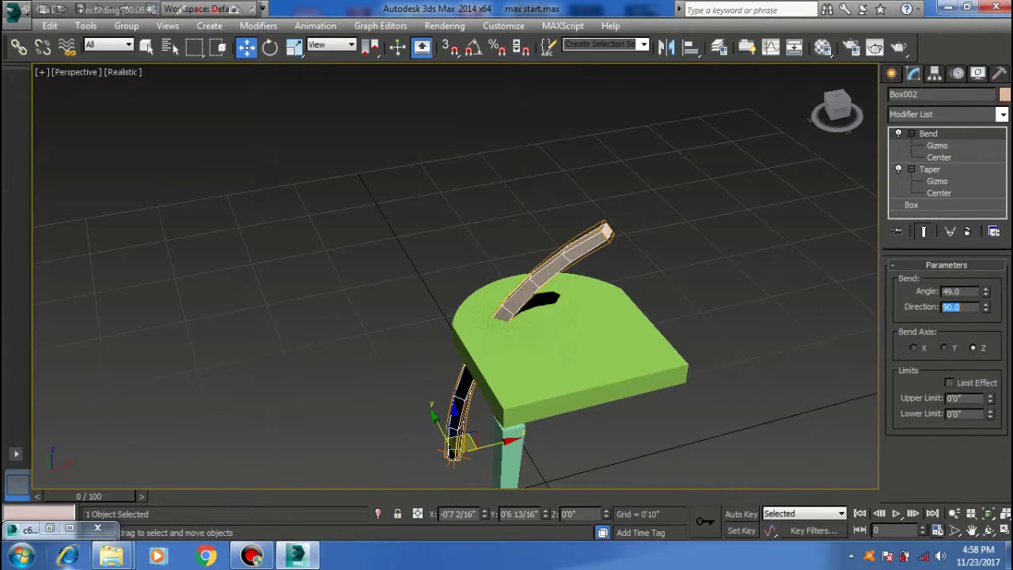
Step: Reverse the bend to about -31 and raise its gizmo to Z 1'5 2/16"
alt+middle_drag(543, 340, 562, 321)
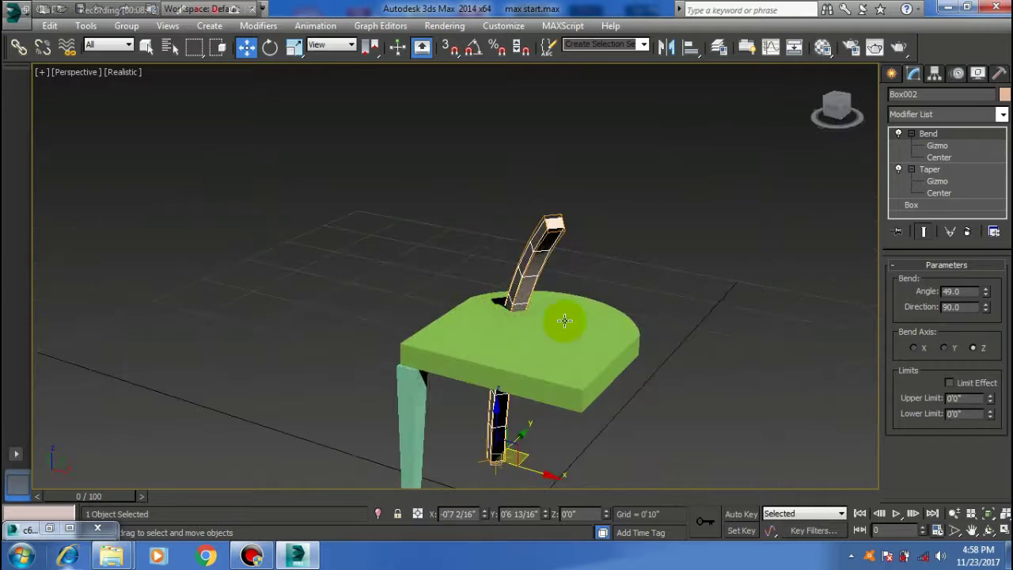
drag(988, 293, 968, 406)
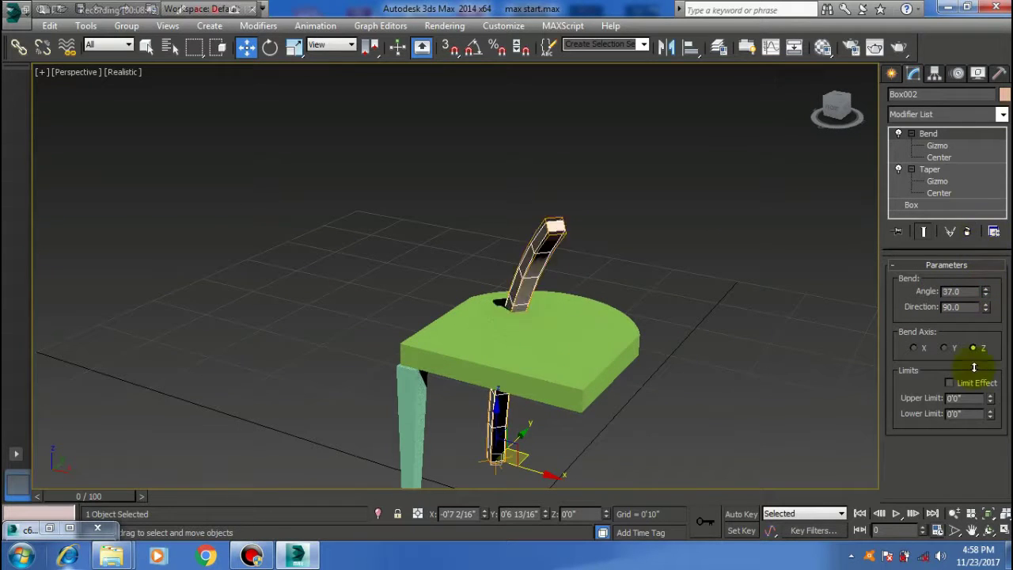
alt+middle_drag(509, 418, 577, 418)
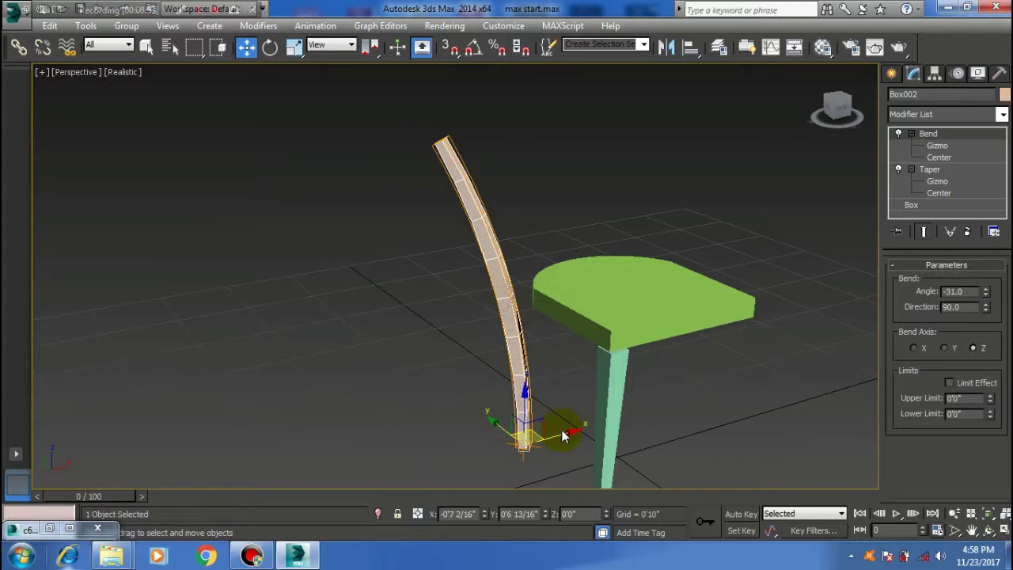
click(931, 146)
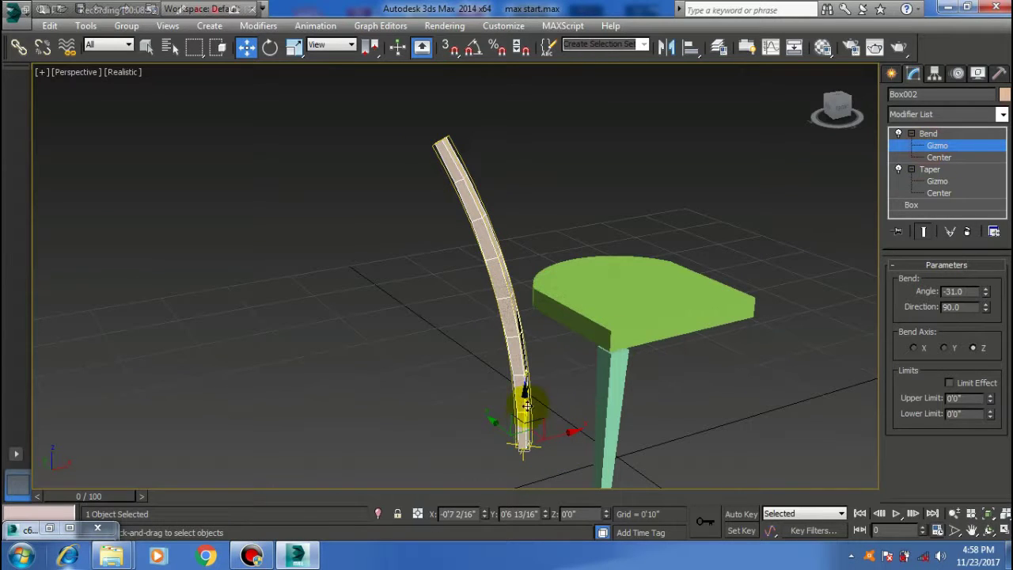
drag(525, 405, 522, 256)
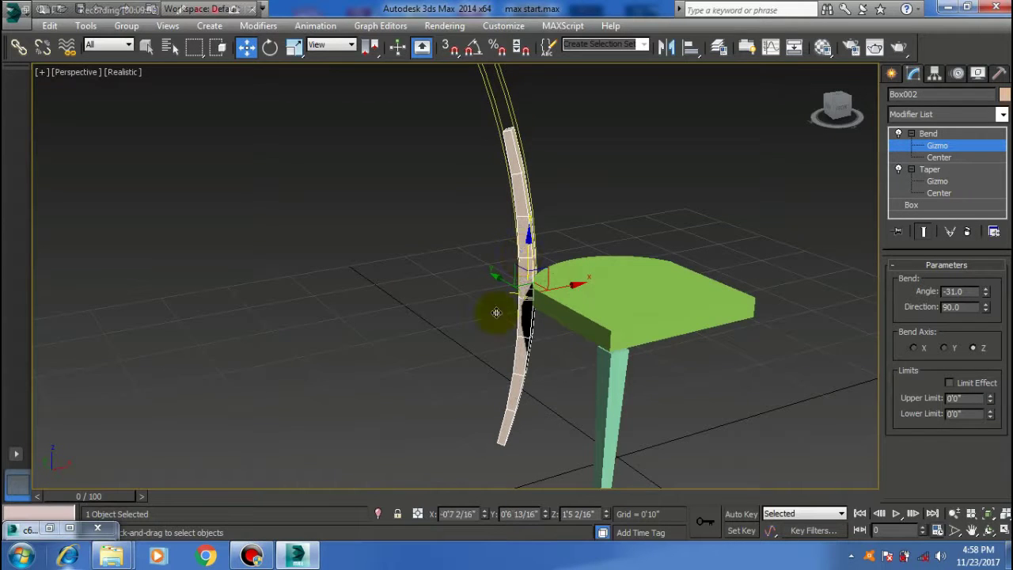
mouse_move(463, 380)
alt+middle_down()
mouse_move(301, 373)
mouse_move(452, 369)
mouse_move(294, 446)
alt+middle_up()
Step: Soften the bend angle to -11, checking against the reference image
click(47, 529)
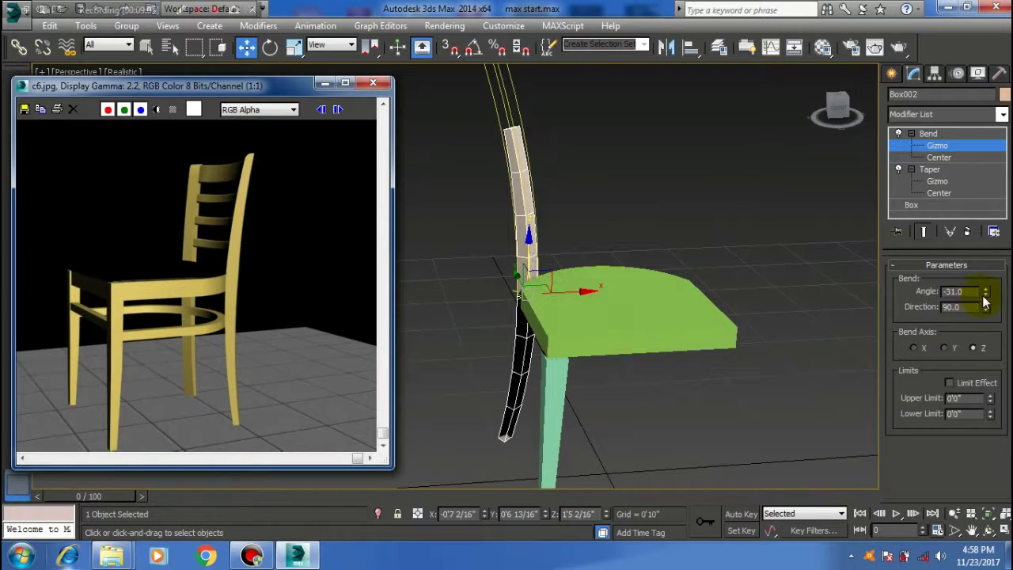
mouse_move(987, 294)
mouse_down()
mouse_move(984, 310)
mouse_move(982, 260)
mouse_move(912, 264)
mouse_up()
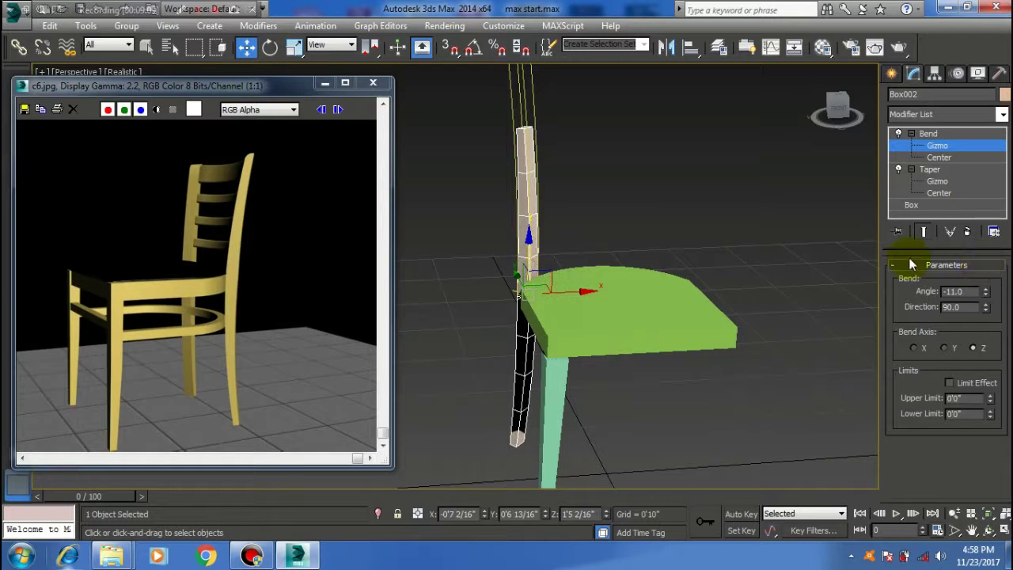
mouse_move(563, 319)
alt+middle_down()
mouse_move(702, 324)
mouse_move(588, 303)
mouse_move(601, 290)
mouse_move(443, 298)
mouse_move(414, 276)
mouse_move(690, 323)
mouse_move(577, 327)
mouse_move(587, 349)
mouse_move(616, 331)
alt+middle_up()
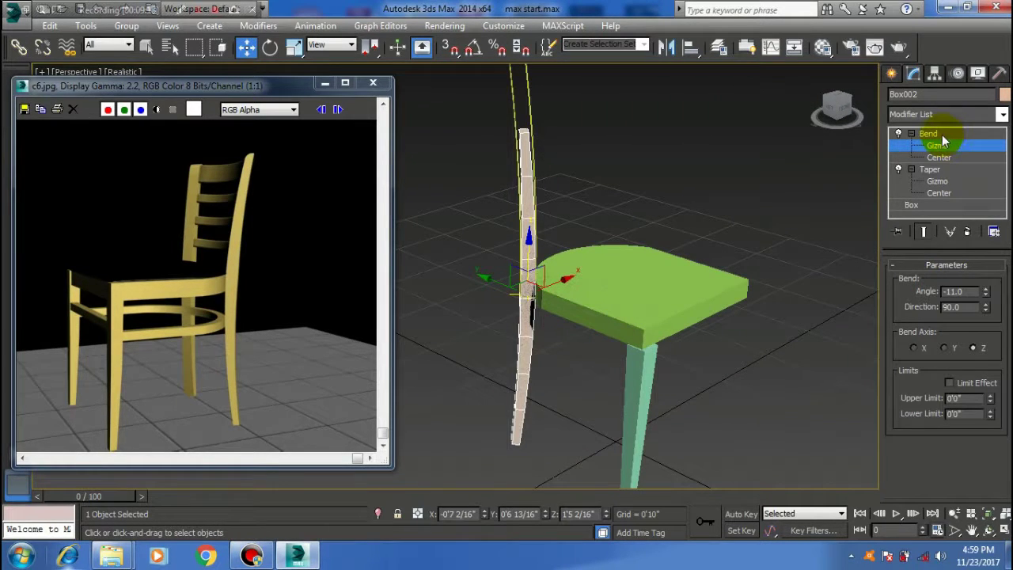
click(938, 192)
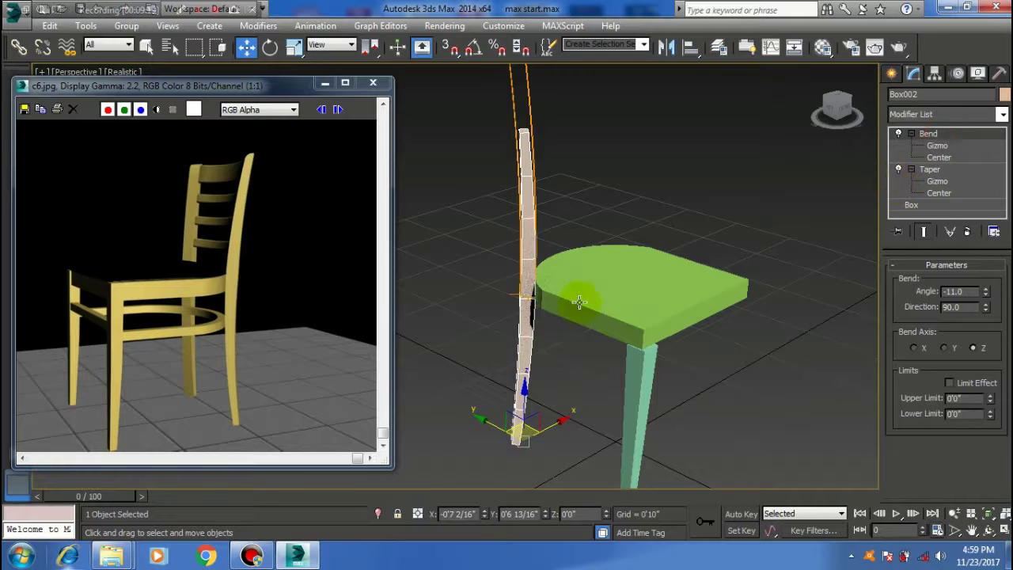
alt+middle_drag(578, 297, 601, 305)
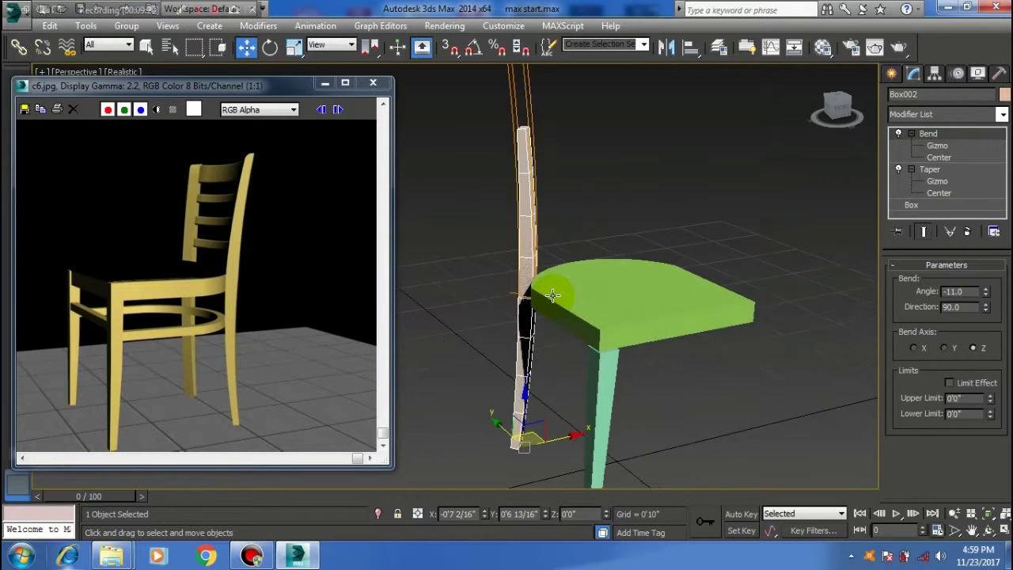
Step: Reduce the Taper amount to about -1.03, then reselect the Bend modifier
click(931, 169)
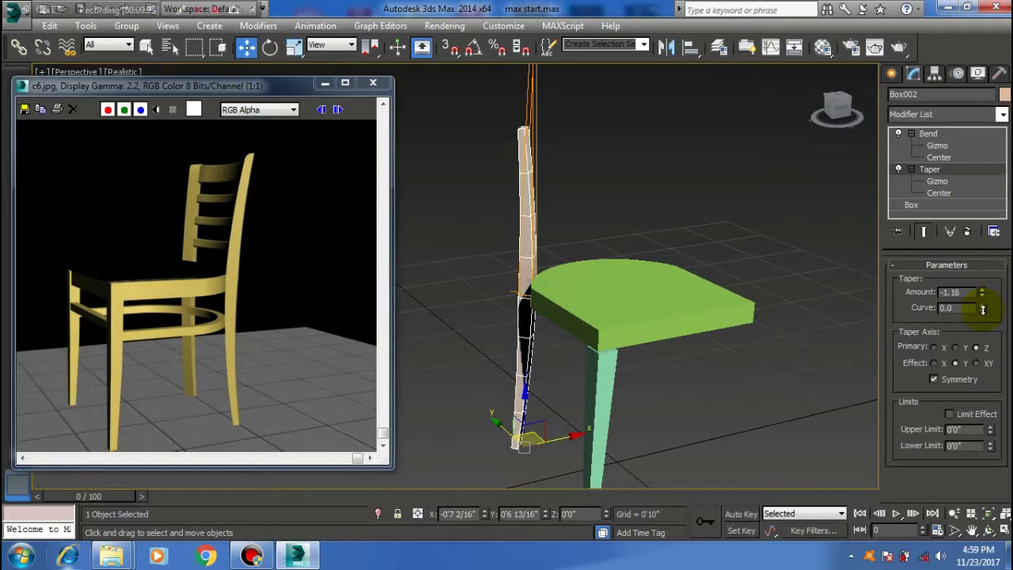
drag(985, 319, 982, 304)
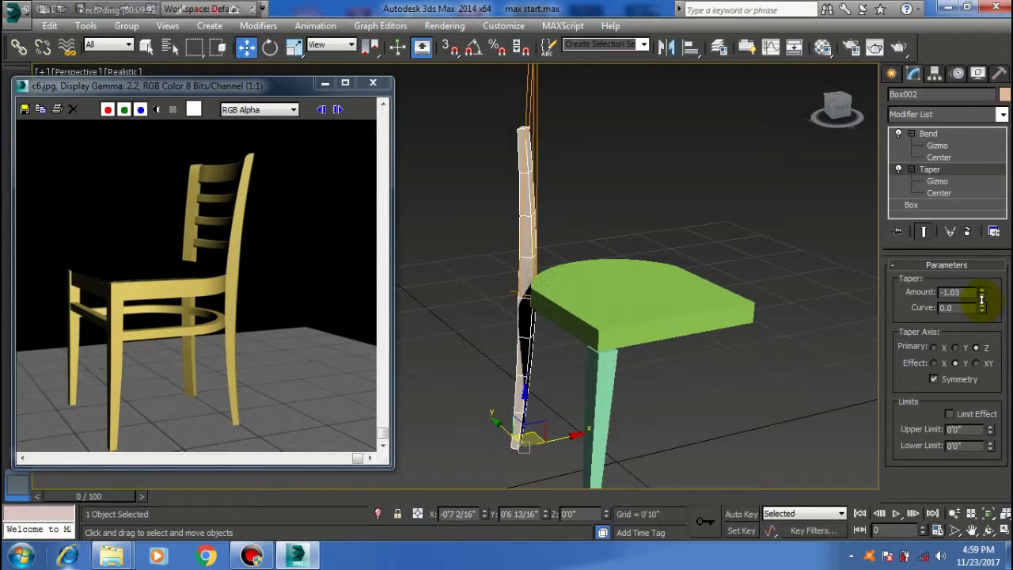
alt+middle_drag(509, 180, 491, 183)
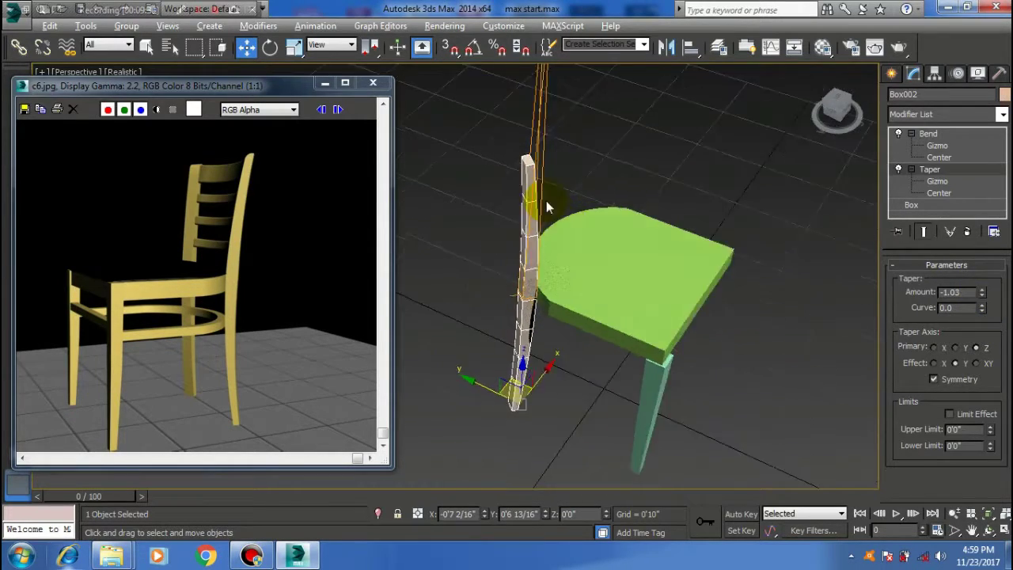
click(928, 134)
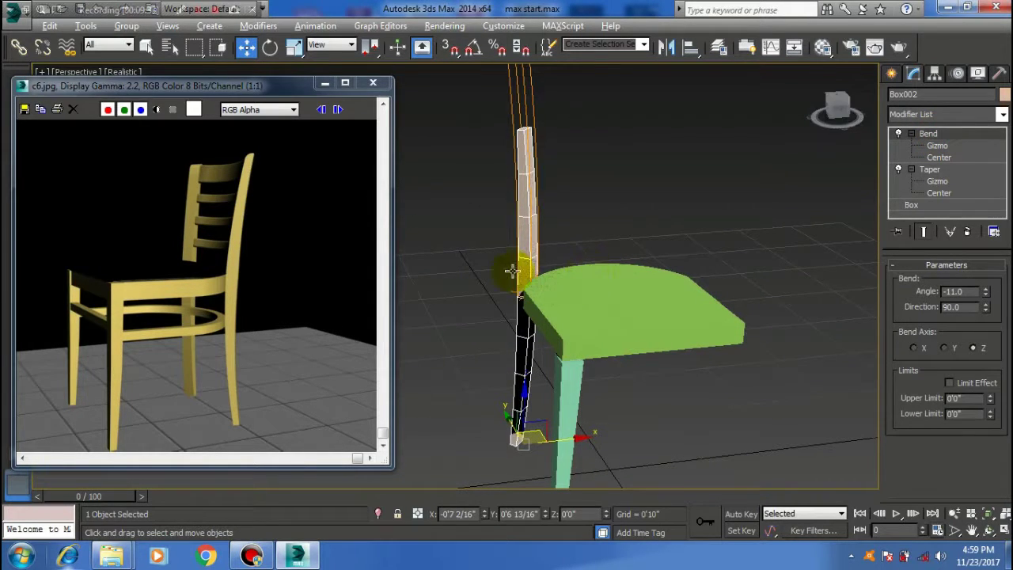
mouse_move(516, 267)
alt+middle_down()
mouse_move(340, 231)
mouse_move(592, 272)
mouse_move(535, 152)
alt+middle_up()
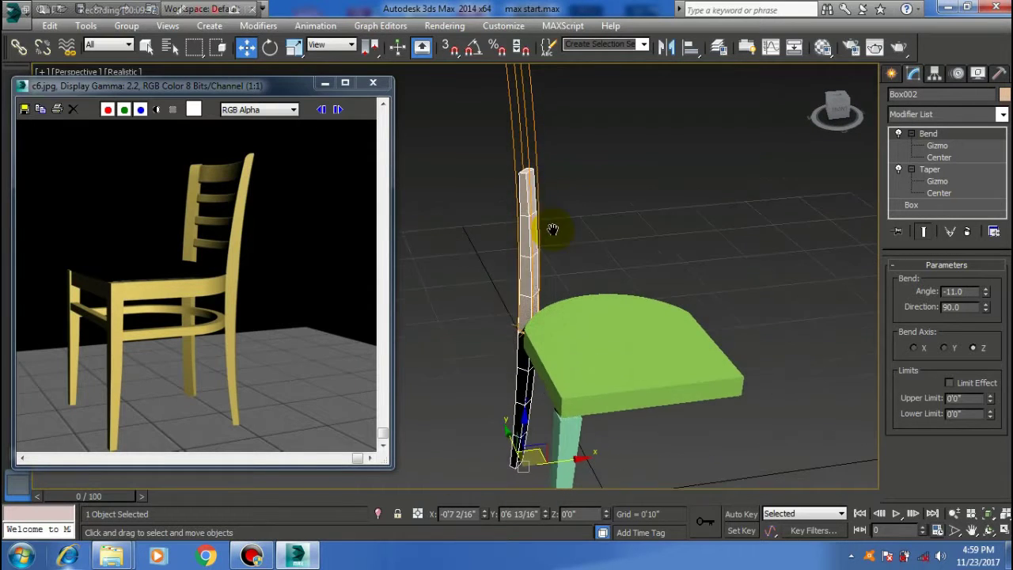
Step: Zoom in close on the back post's top and minimize the c6.jpg photo
scroll(547, 380, up, 5)
mouse_move(547, 380)
alt+middle_down()
mouse_move(554, 170)
mouse_move(641, 357)
mouse_move(692, 353)
mouse_move(622, 339)
mouse_move(559, 294)
mouse_move(585, 285)
mouse_move(614, 301)
alt+middle_up()
scroll(573, 276, down, 5)
alt+middle_drag(581, 251, 547, 265)
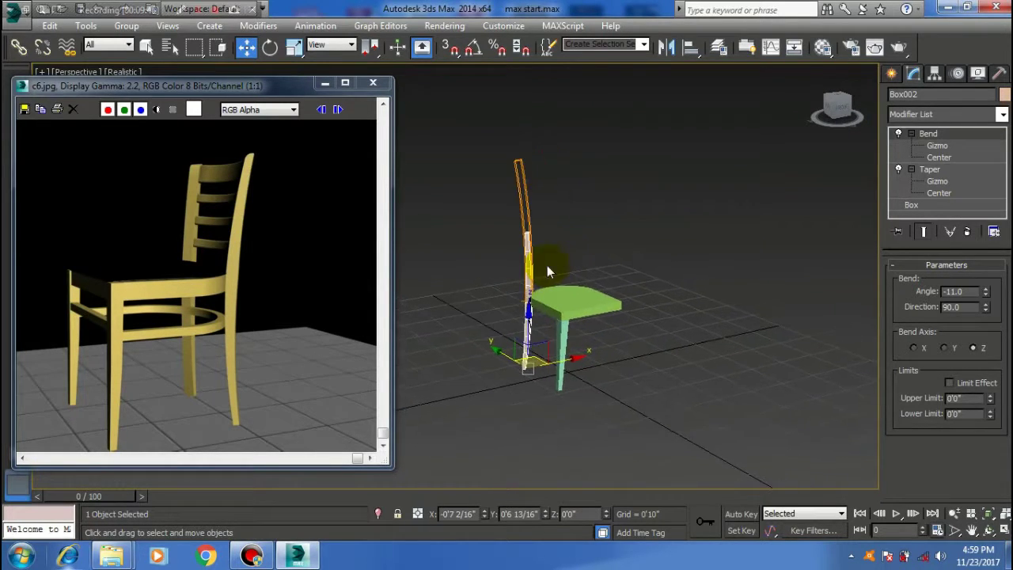
scroll(546, 245, up, 2)
scroll(545, 245, up, 3)
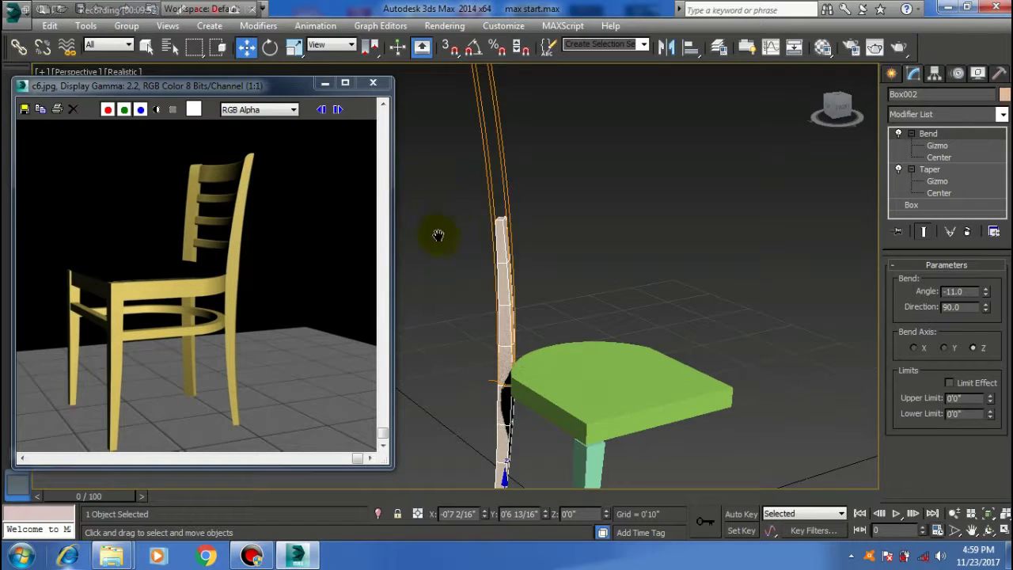
scroll(434, 240, up, 2)
scroll(482, 226, up, 2)
scroll(538, 317, up, 2)
mouse_move(539, 316)
middle_down()
mouse_move(543, 253)
mouse_move(520, 243)
middle_up()
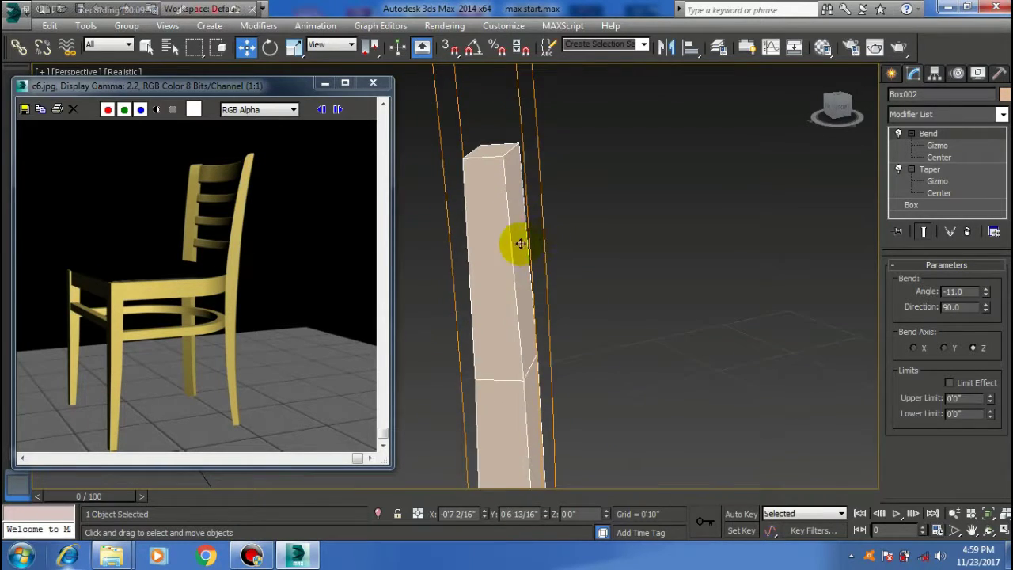
click(325, 82)
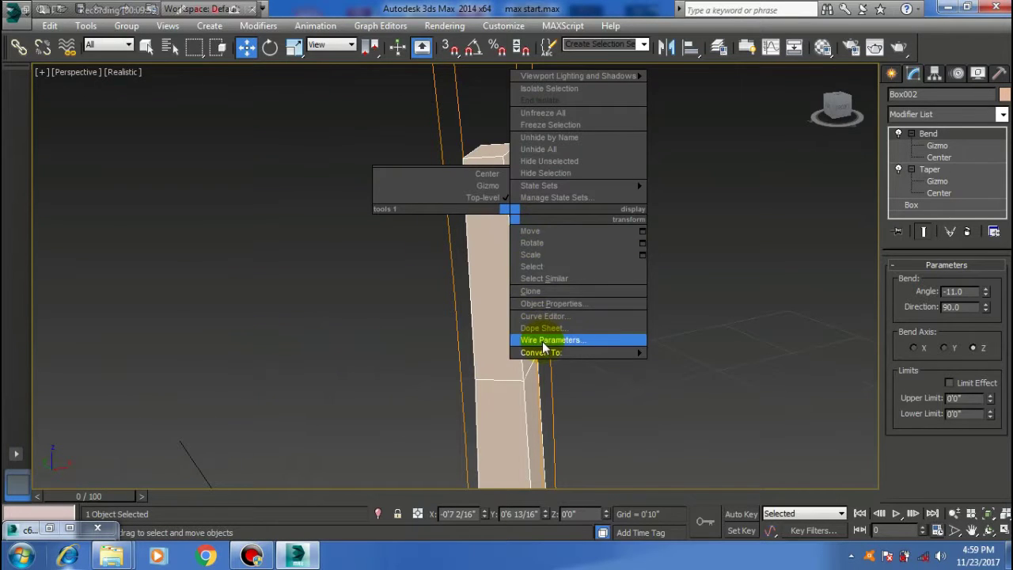
mouse_move(541, 353)
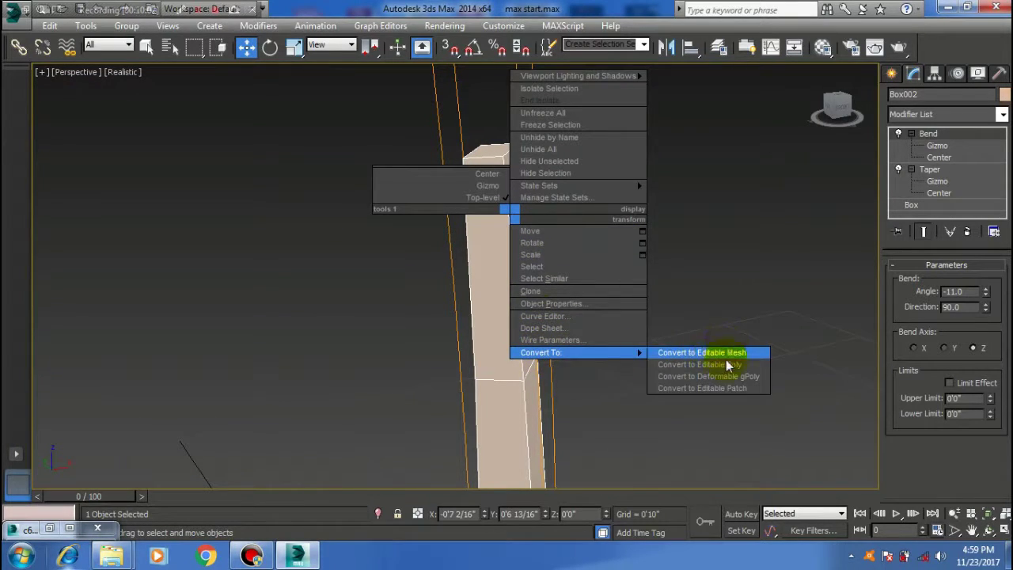
Step: Convert the back post to an Editable Poly and select its top edges
click(724, 364)
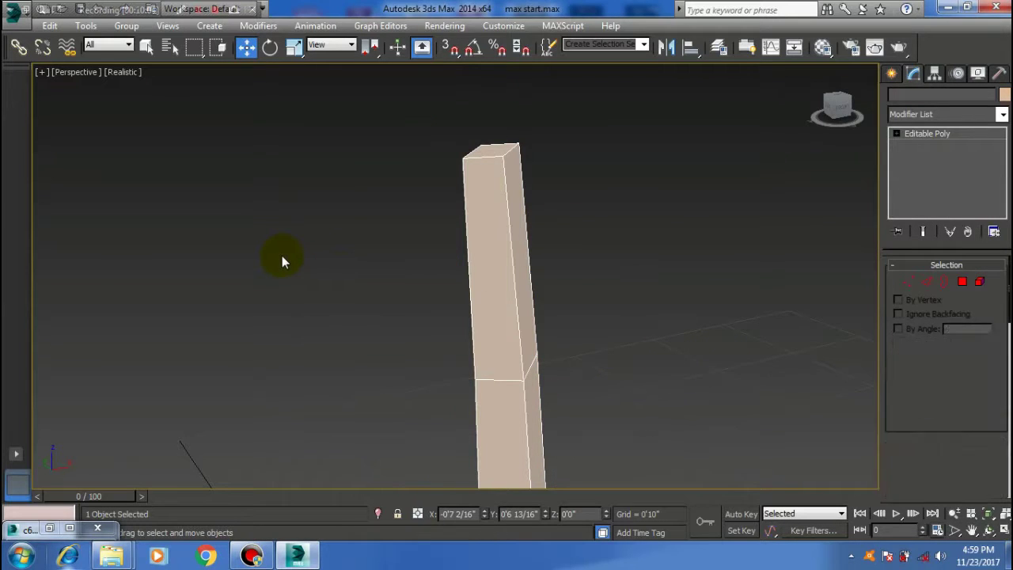
click(927, 284)
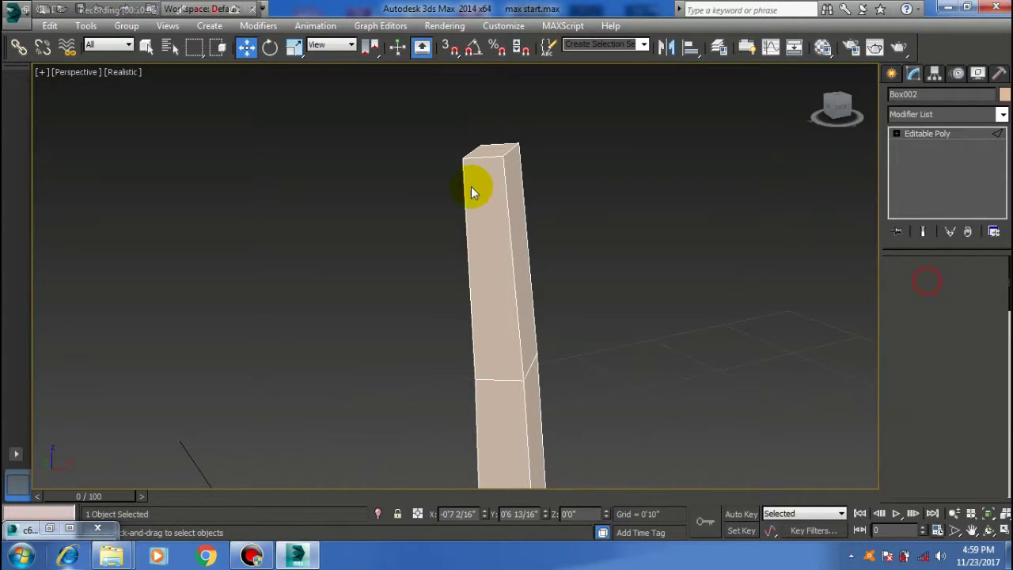
click(505, 152)
drag(911, 436, 928, 333)
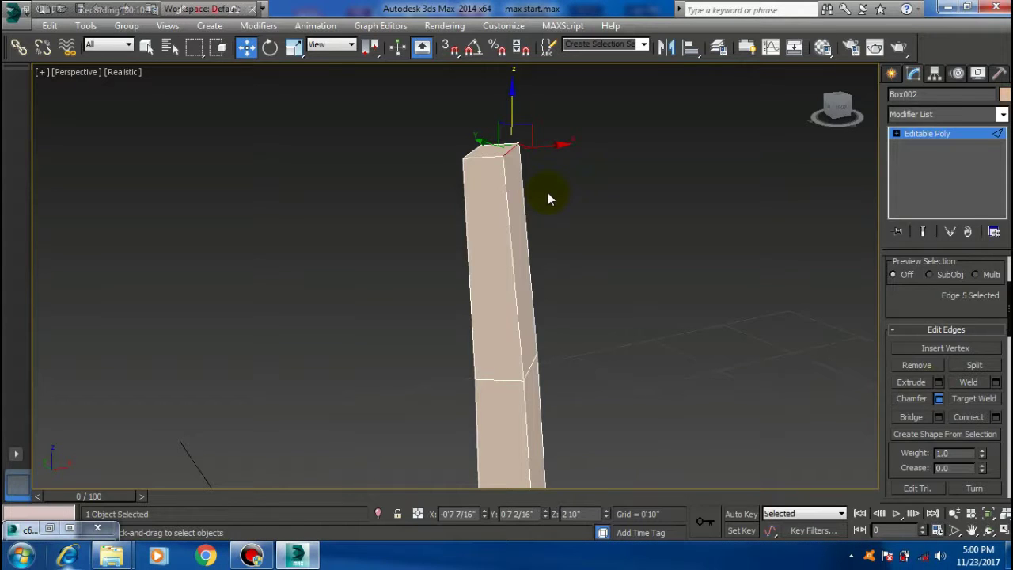
Step: Chamfer the top edges by 0'0 9/16" with 3 segments
key(ctrl+shift+c)
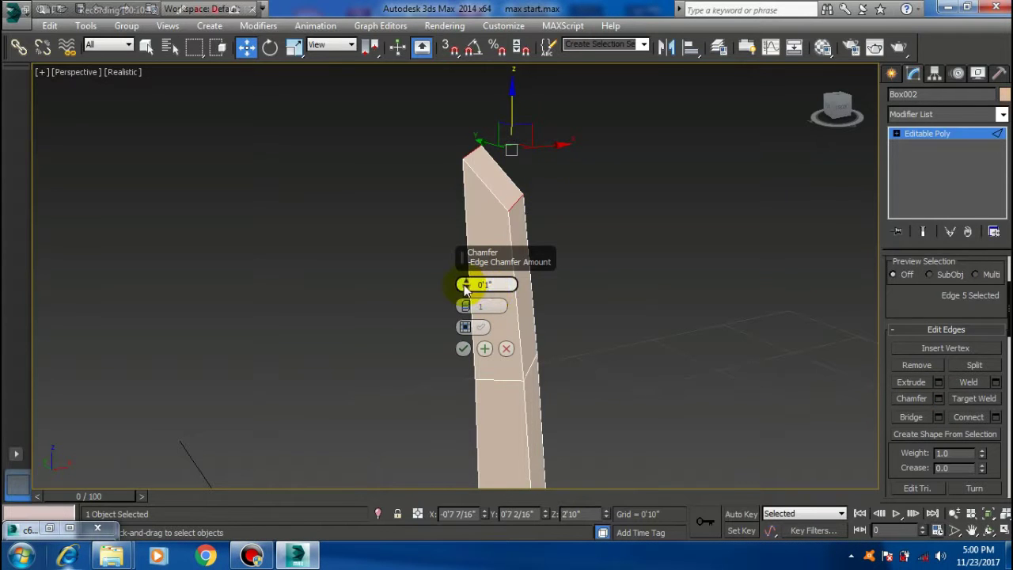
drag(465, 284, 467, 289)
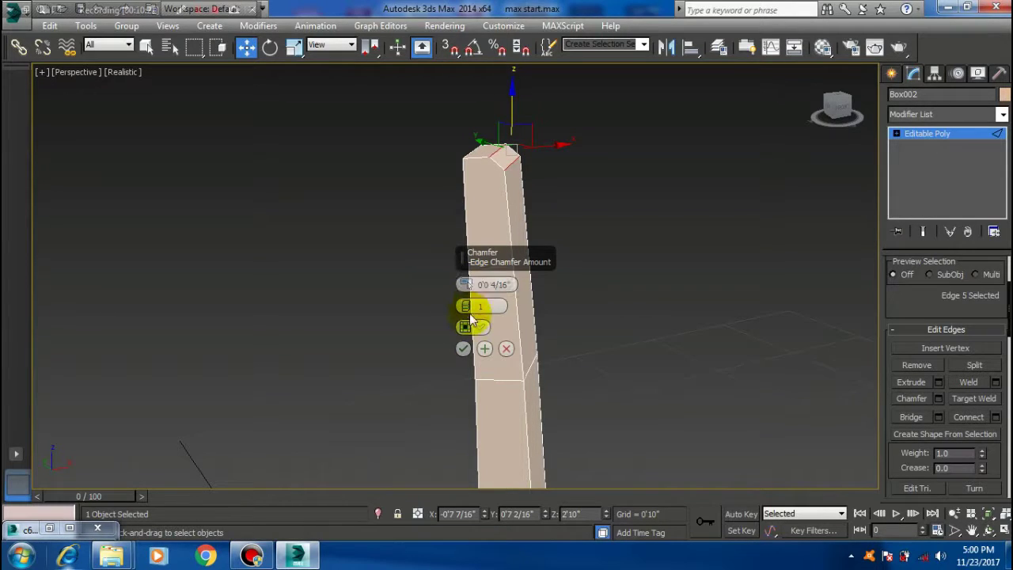
click(463, 305)
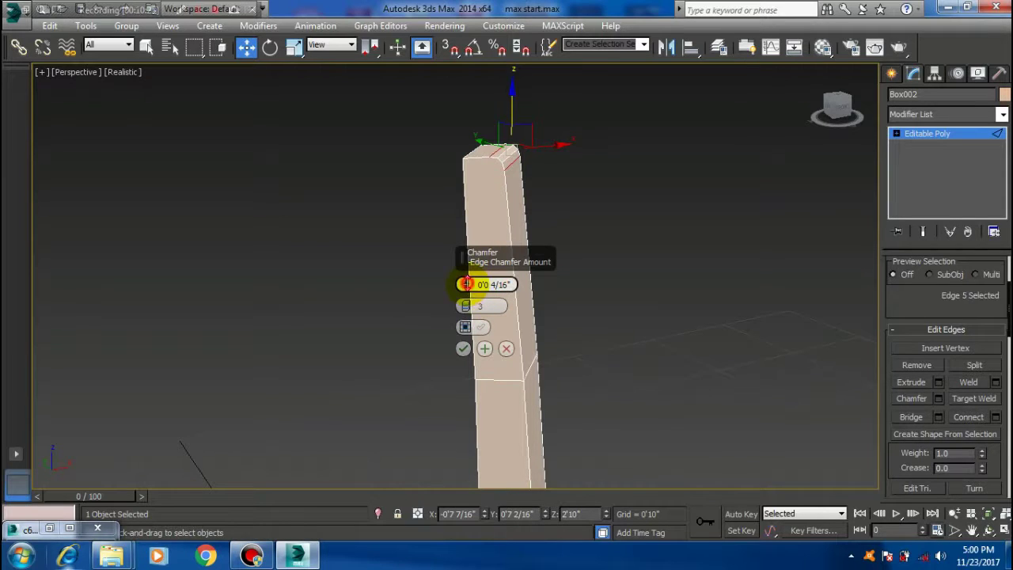
drag(466, 283, 466, 284)
drag(467, 288, 465, 284)
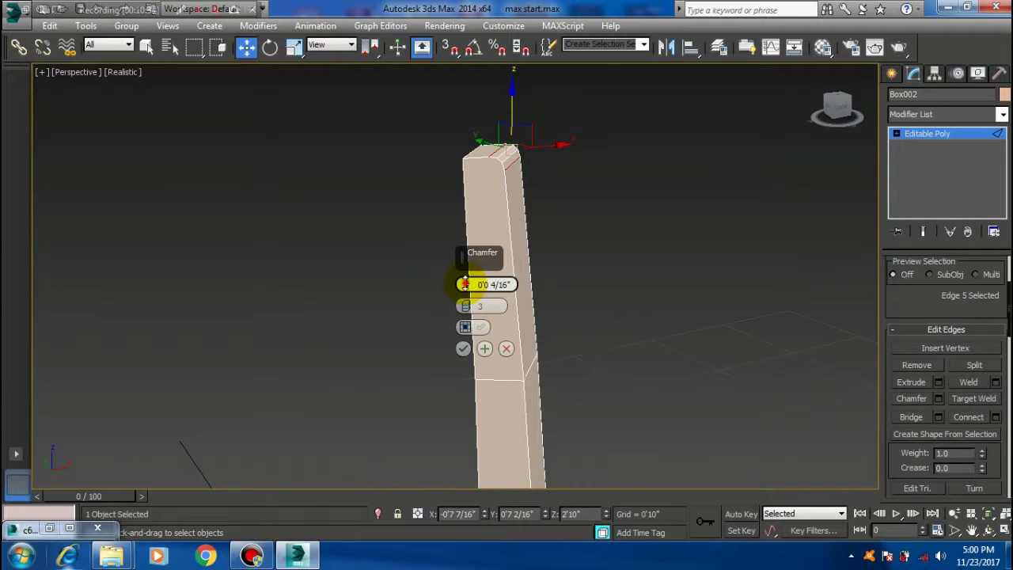
mouse_move(465, 284)
mouse_down()
mouse_move(475, 286)
mouse_move(466, 277)
mouse_up()
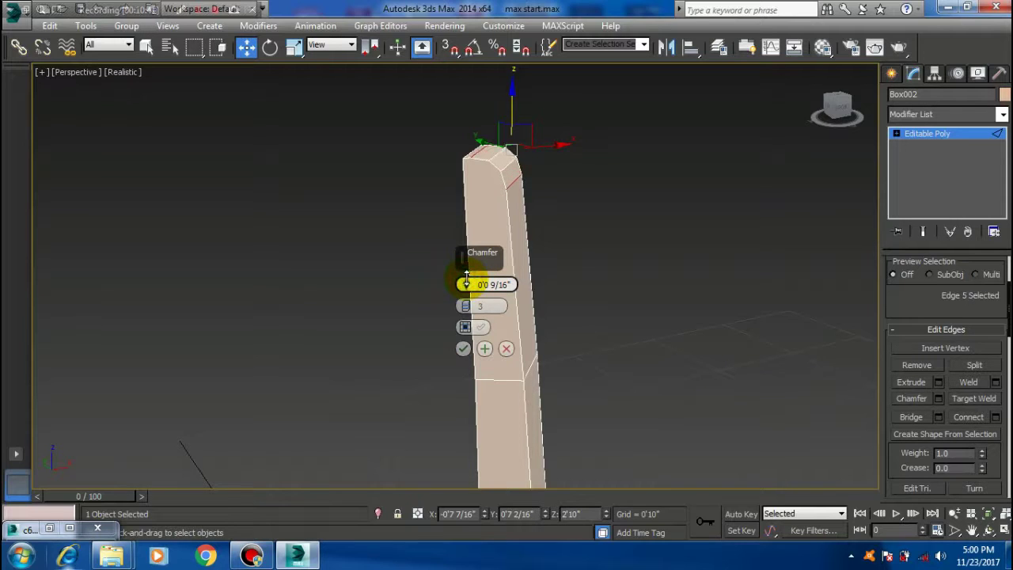
click(464, 349)
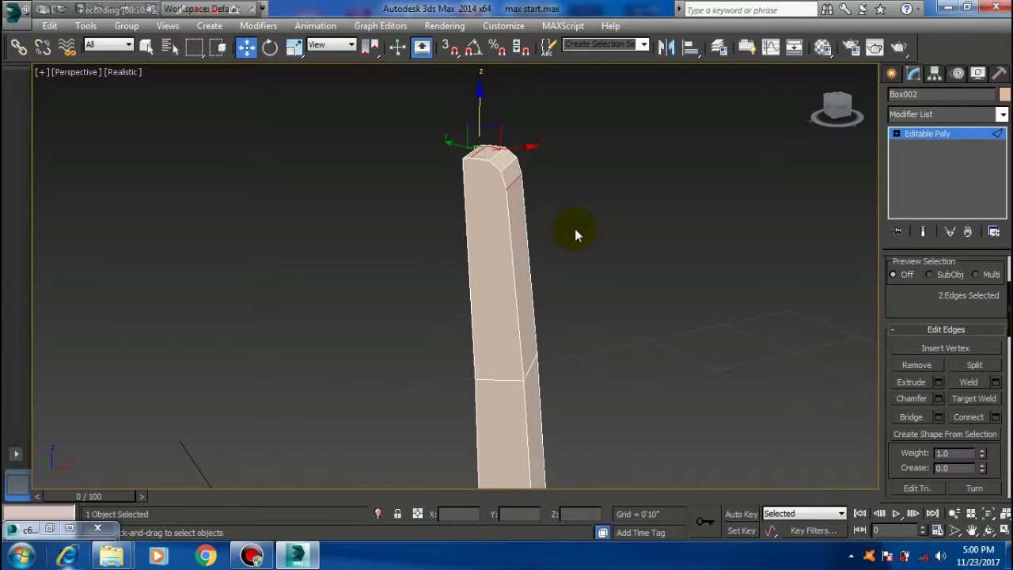
Step: Select the three chamfered top polygons of the back post in Polygon mode
scroll(513, 224, down, 2)
mouse_move(514, 223)
alt+middle_down()
mouse_move(539, 290)
mouse_move(520, 299)
mouse_move(561, 317)
mouse_move(480, 219)
mouse_move(586, 331)
alt+middle_up()
scroll(570, 344, up, 3)
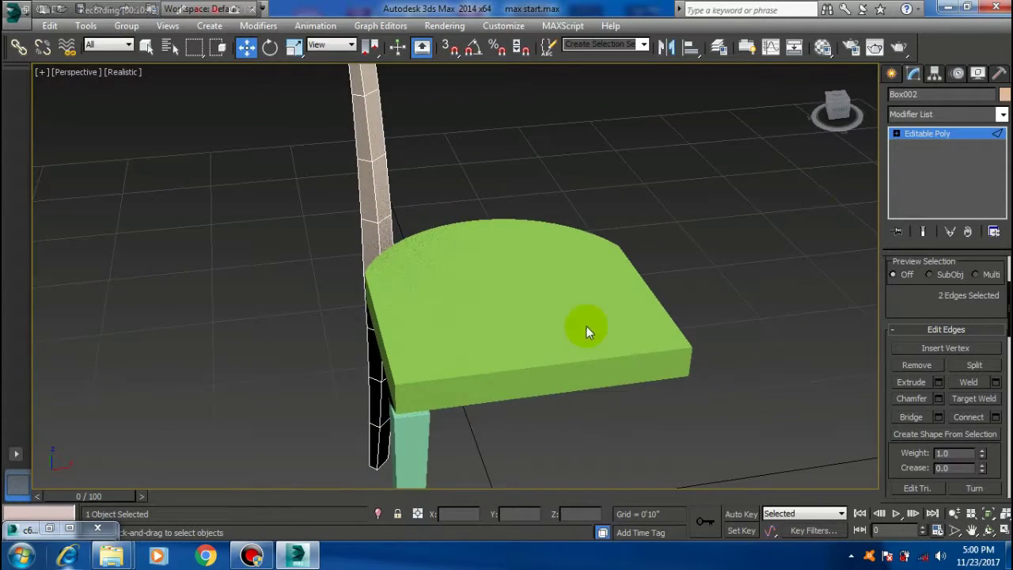
click(920, 134)
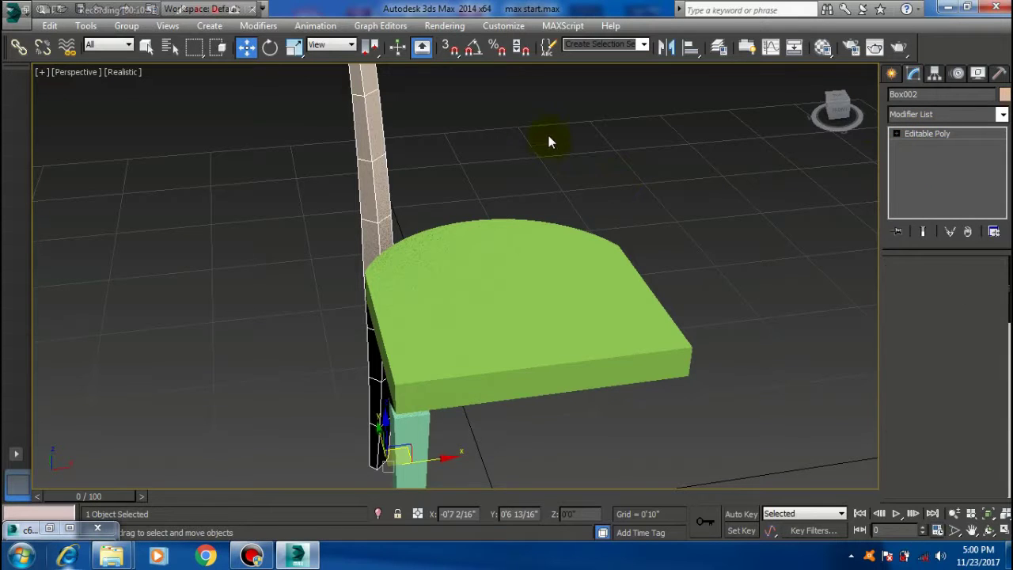
middle_drag(548, 136, 592, 260)
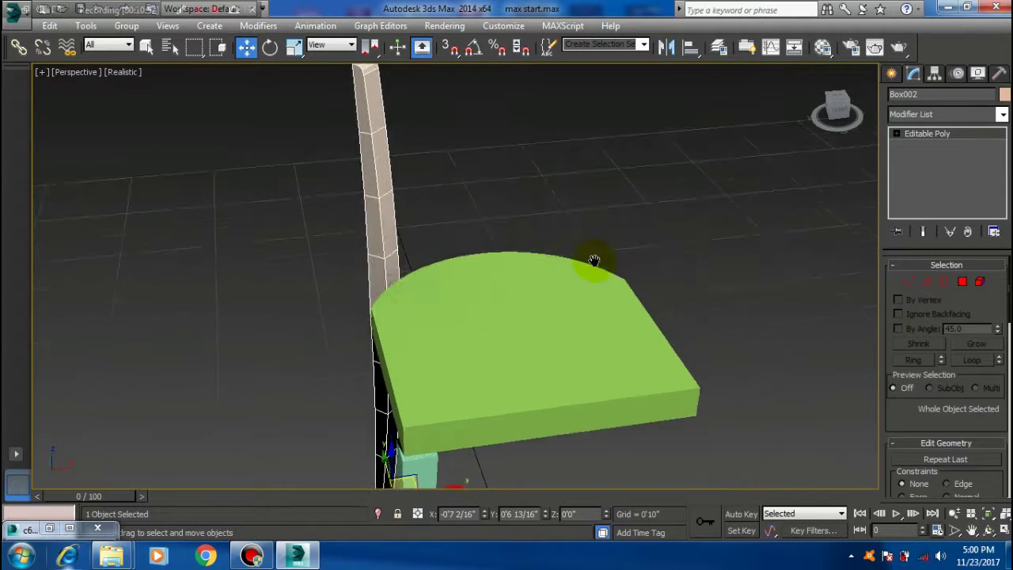
click(963, 283)
alt+middle_drag(418, 185, 401, 228)
scroll(335, 345, up, 3)
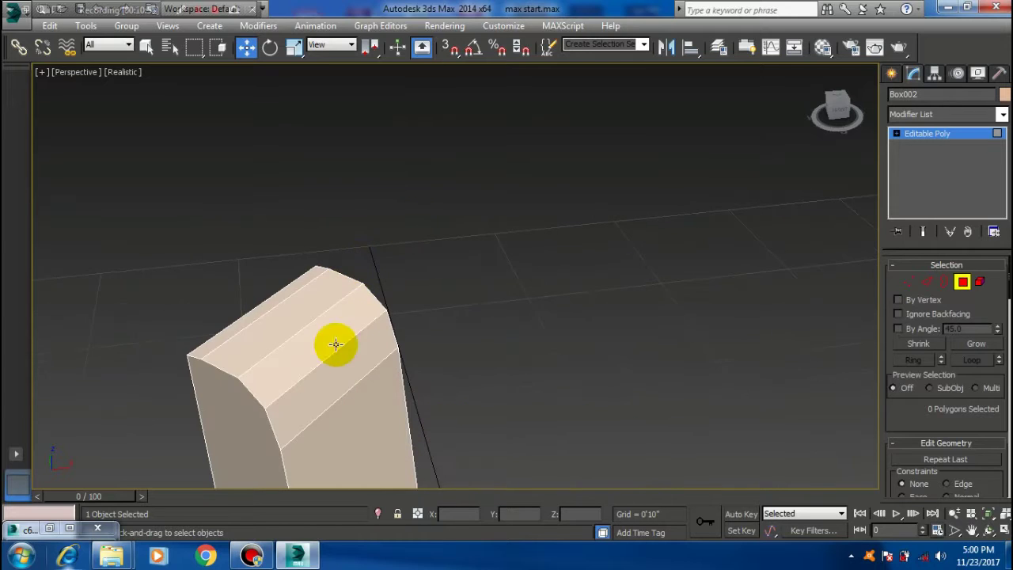
click(289, 306)
scroll(332, 402, down, 2)
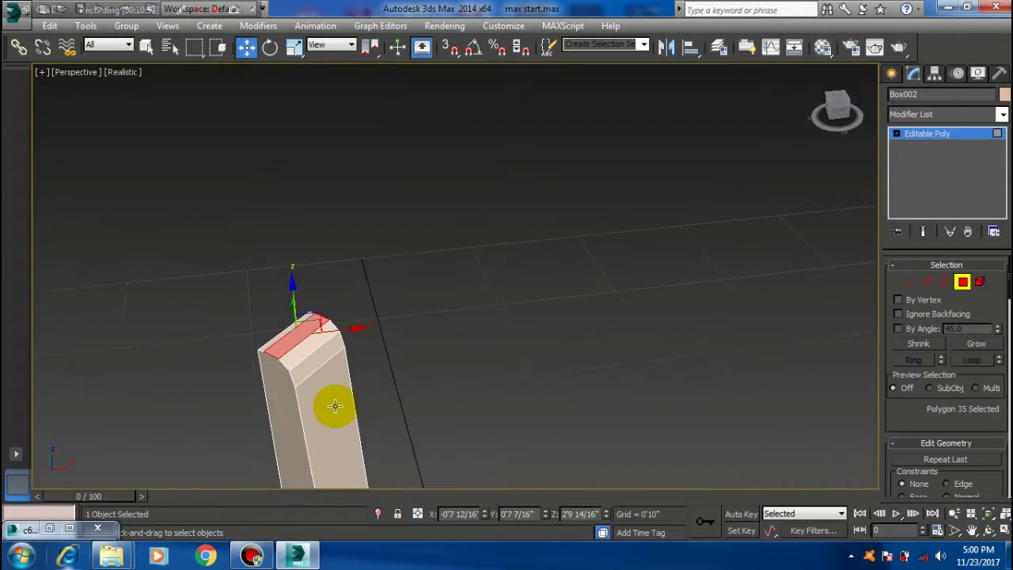
ctrl+click(312, 344)
ctrl+click(317, 357)
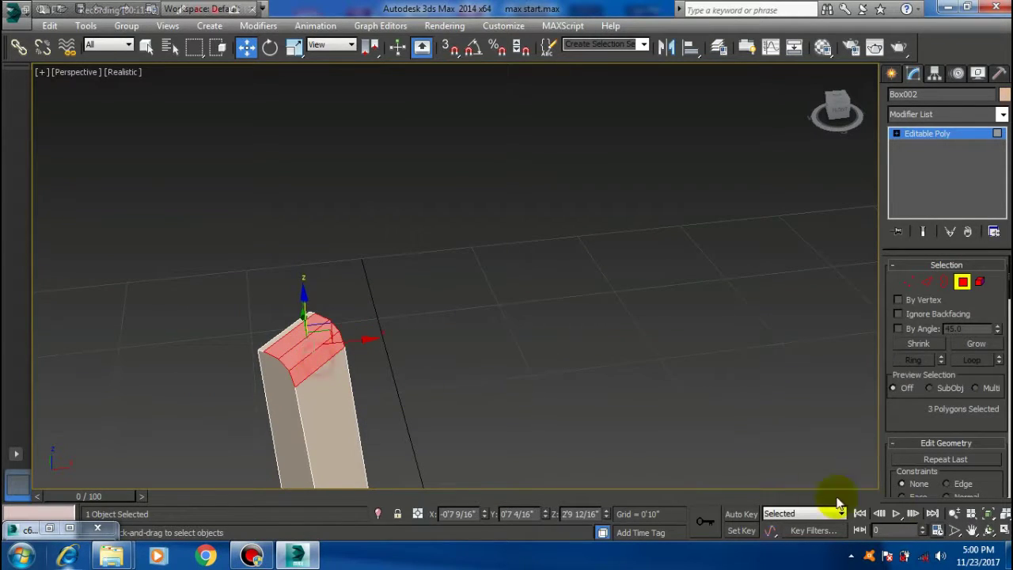
Step: Auto Smooth the three selected top polygons so they share smoothing group 1
drag(936, 427, 947, 331)
scroll(953, 364, down, 3)
scroll(953, 364, down, 3)
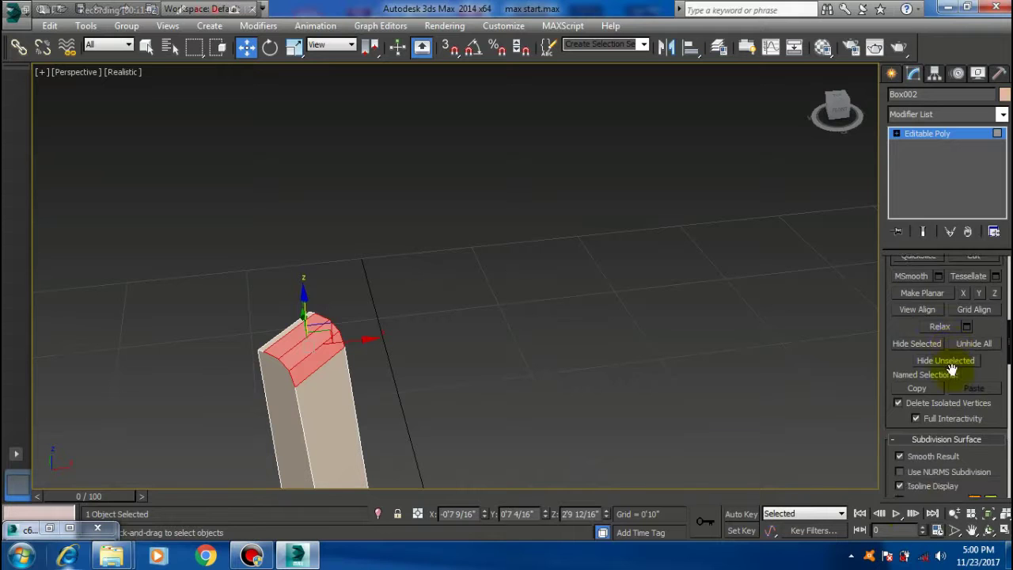
scroll(953, 368, down, 3)
scroll(952, 377, down, 3)
scroll(952, 377, down, 3)
scroll(940, 404, down, 3)
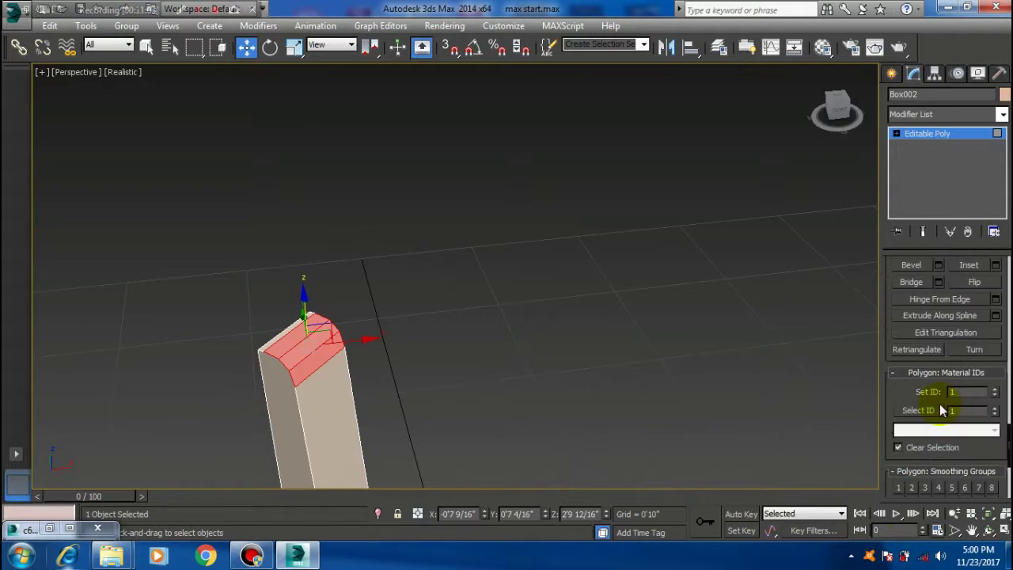
scroll(940, 404, down, 3)
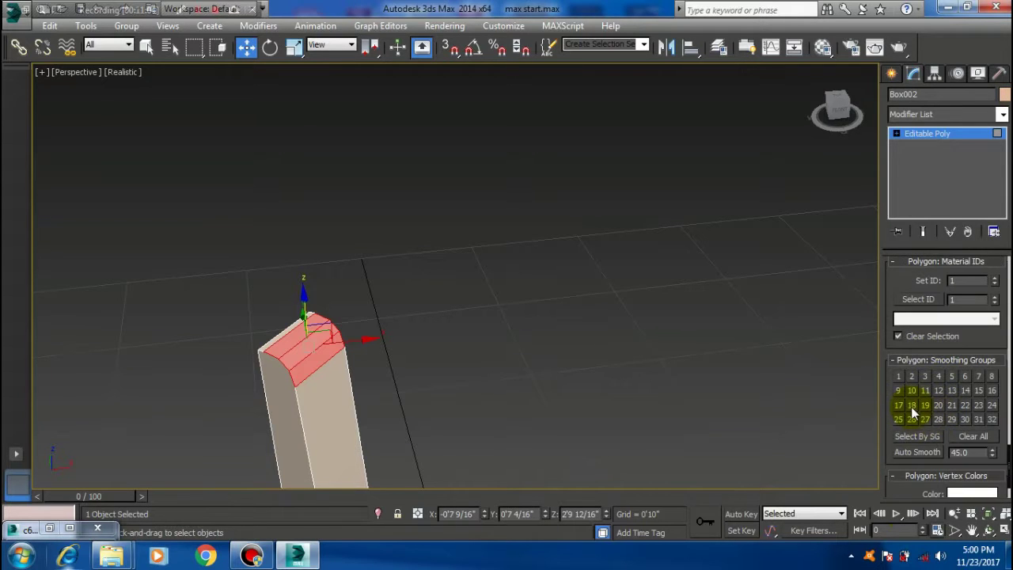
click(915, 451)
Step: Exit sub-object mode and orbit to an elevated three-quarter view of the chair
click(922, 134)
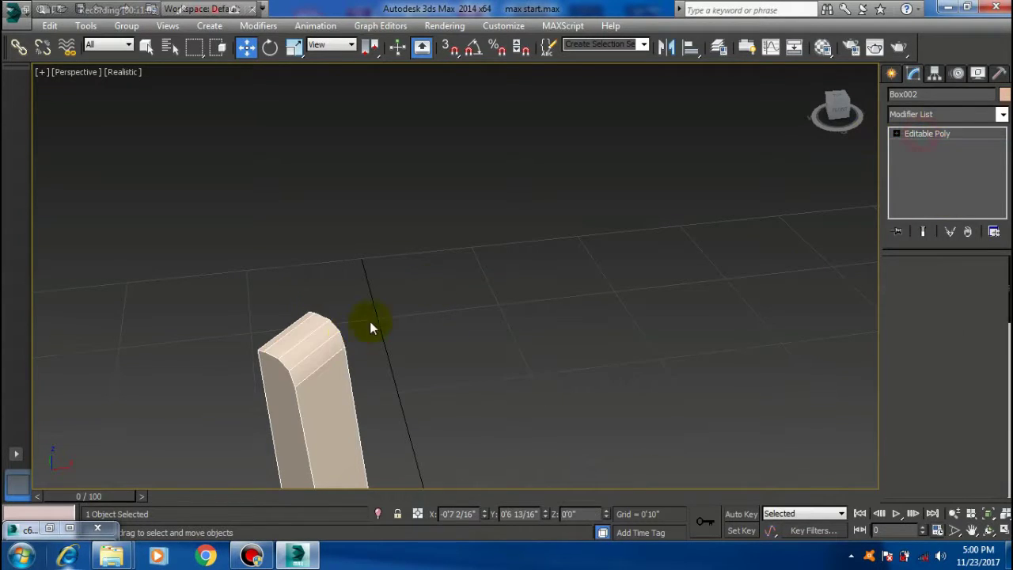
scroll(466, 233, up, 1)
scroll(377, 292, up, 2)
scroll(385, 292, up, 3)
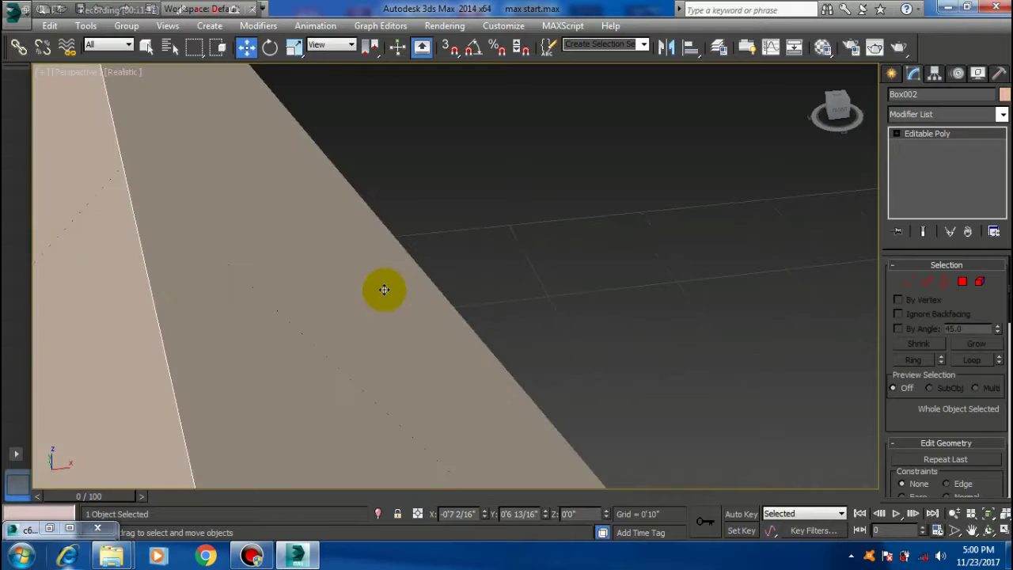
scroll(384, 283, down, 8)
mouse_move(384, 282)
alt+middle_down()
mouse_move(470, 355)
mouse_move(488, 210)
mouse_move(495, 331)
alt+middle_up()
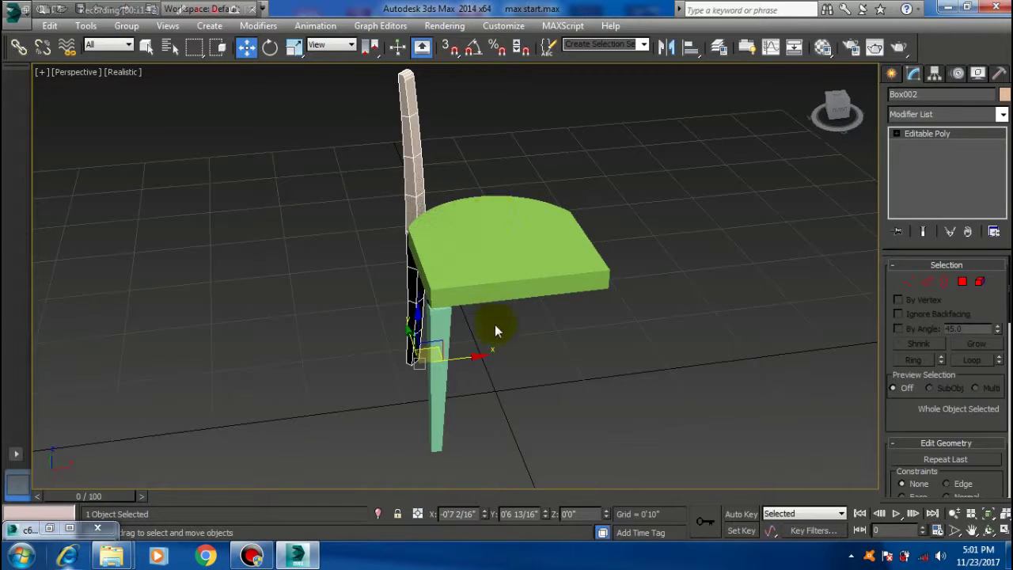
mouse_move(522, 411)
alt+middle_down()
mouse_move(493, 344)
mouse_move(507, 310)
mouse_move(432, 337)
mouse_move(480, 355)
alt+middle_up()
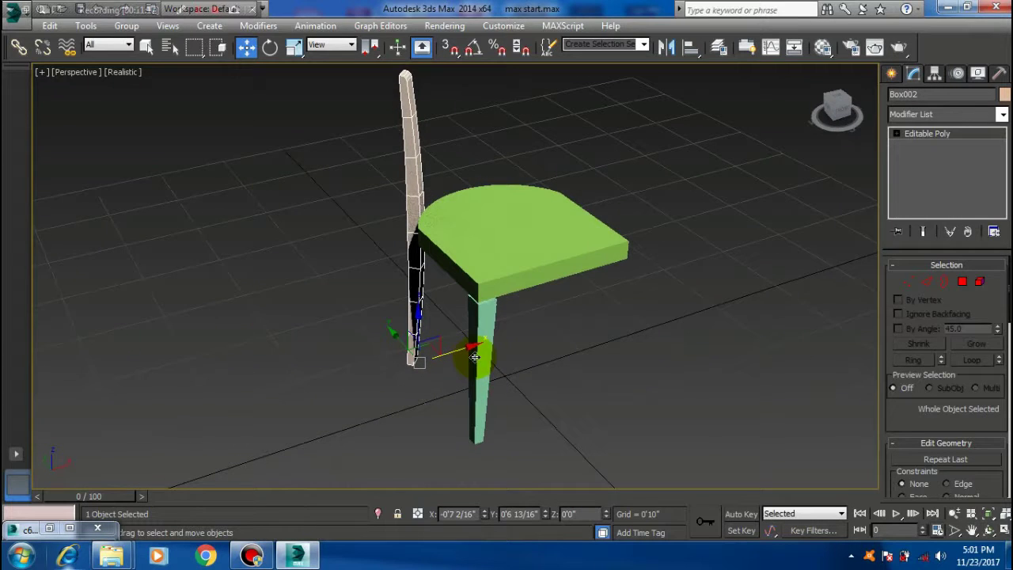
alt+middle_drag(502, 290, 480, 305)
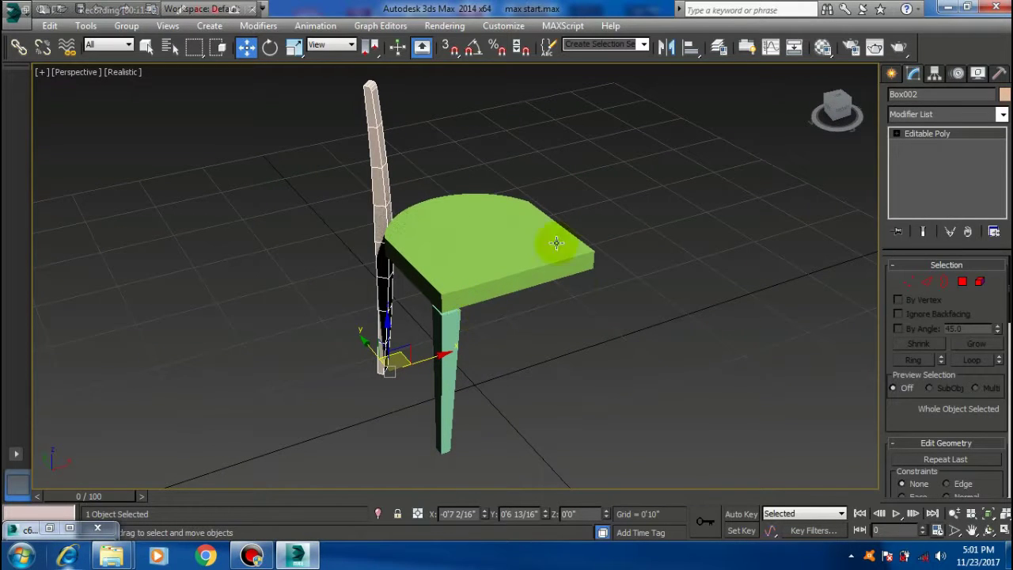
alt+middle_drag(565, 282, 562, 279)
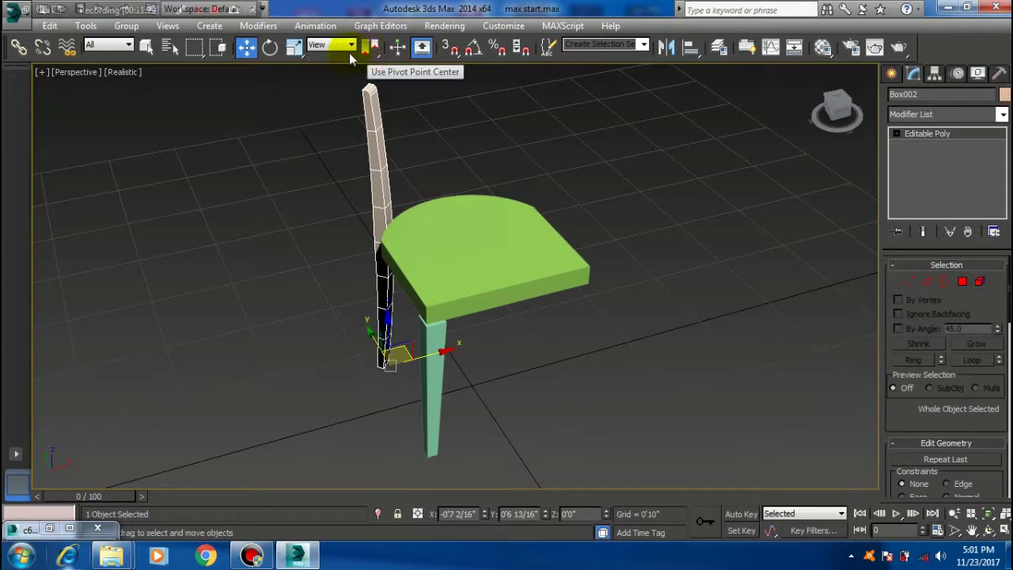
drag(371, 61, 370, 71)
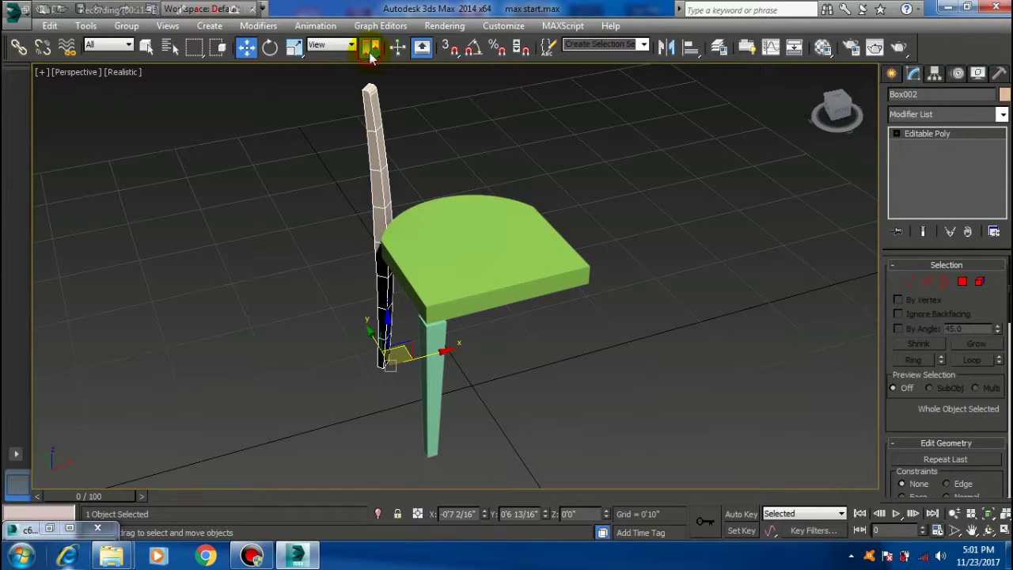
Step: With Select and Rotate, pick the back post and front leg together and test a rotation
click(270, 46)
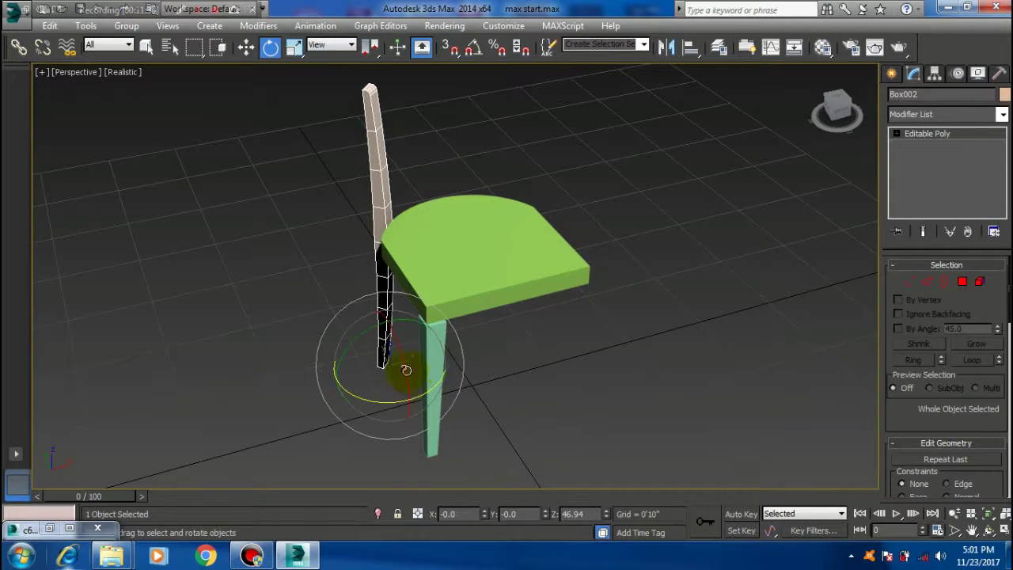
mouse_move(408, 367)
mouse_down()
mouse_move(373, 293)
mouse_move(407, 451)
mouse_move(385, 290)
mouse_move(398, 308)
mouse_move(403, 414)
mouse_up()
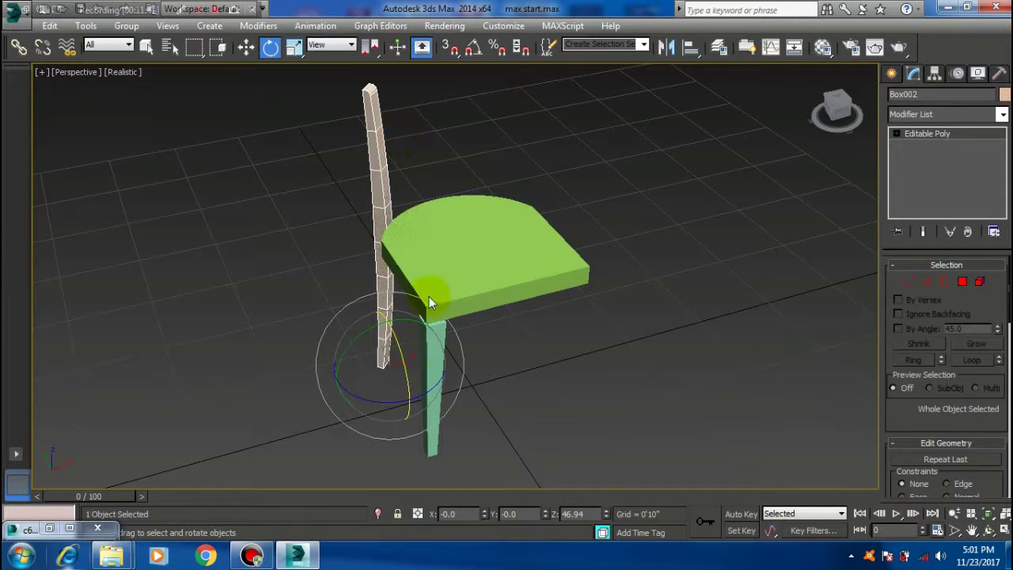
ctrl+click(431, 426)
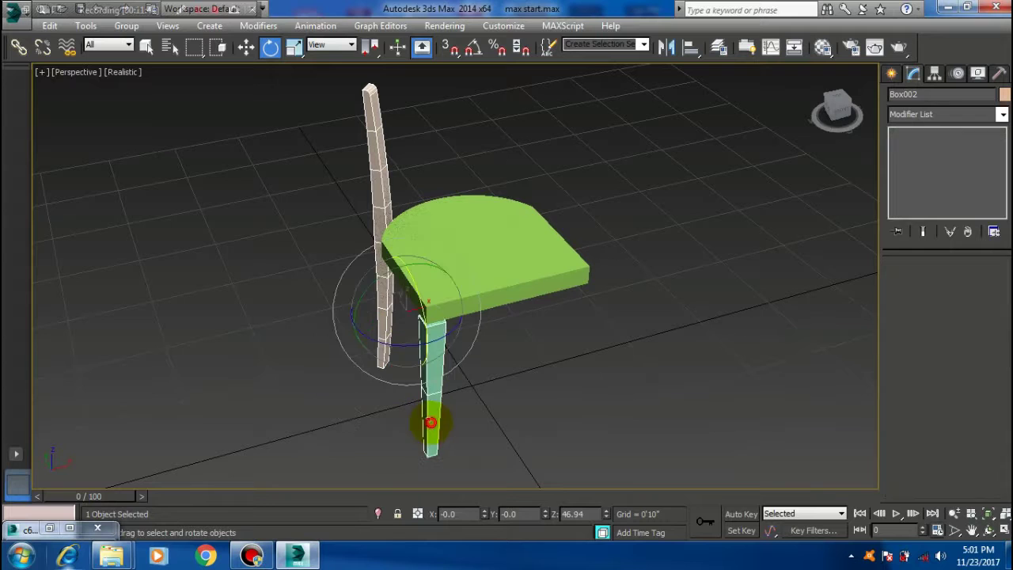
drag(413, 282, 437, 304)
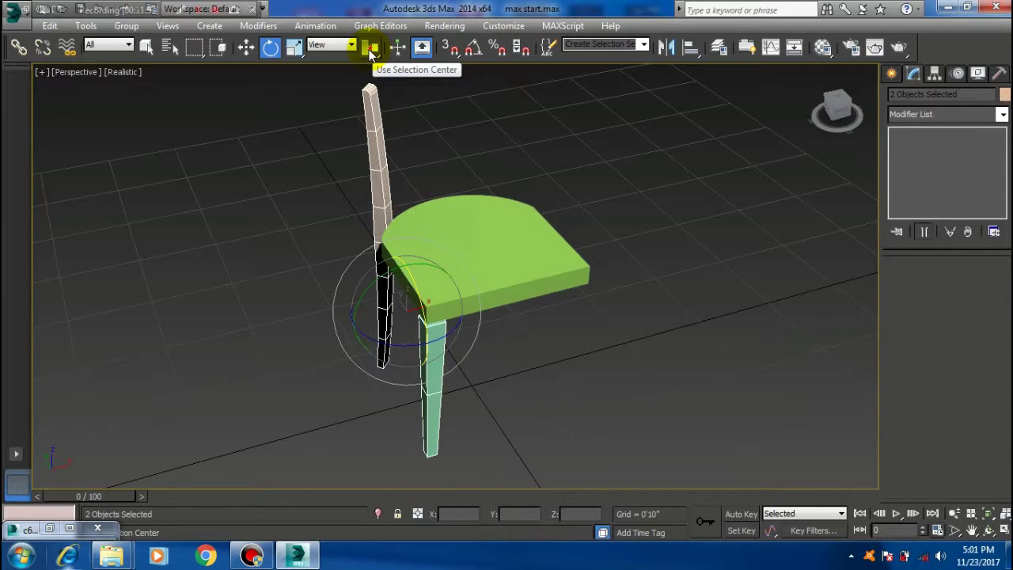
Step: Try Transform Coordinate Center and Selection Center as rotation centres, test-rotating until the pair pivots about the front leg
click(370, 49)
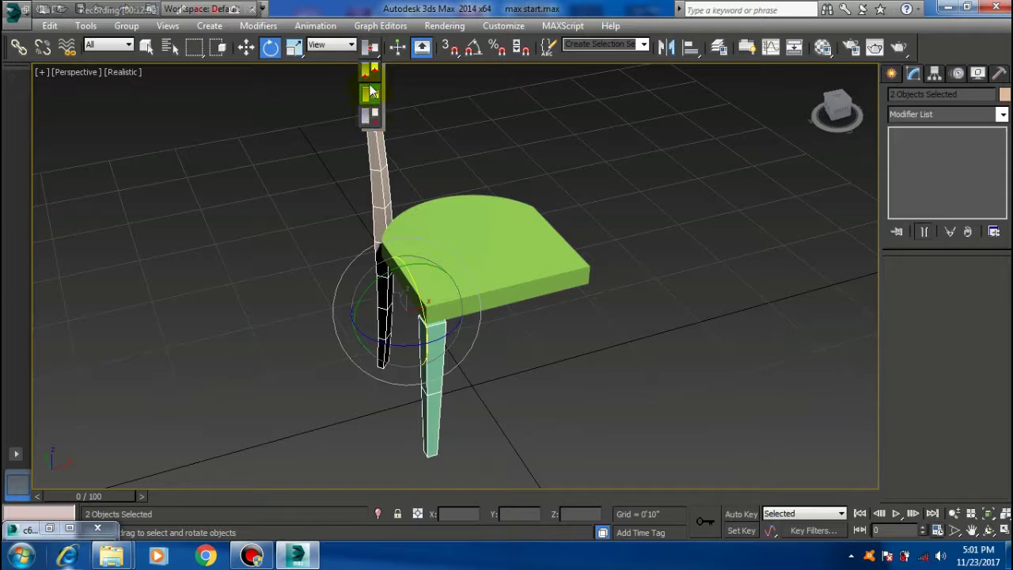
click(369, 115)
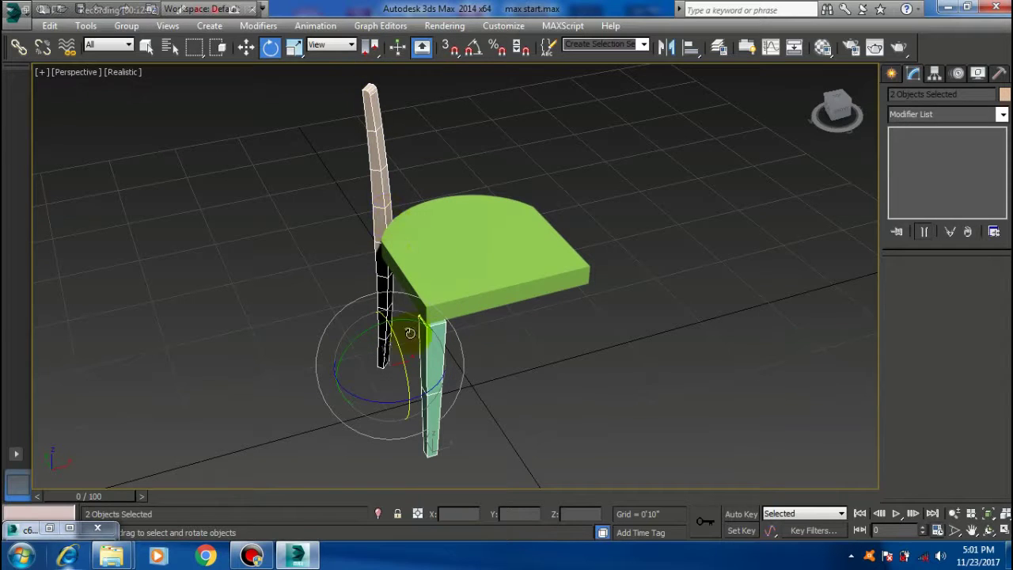
drag(396, 339, 406, 335)
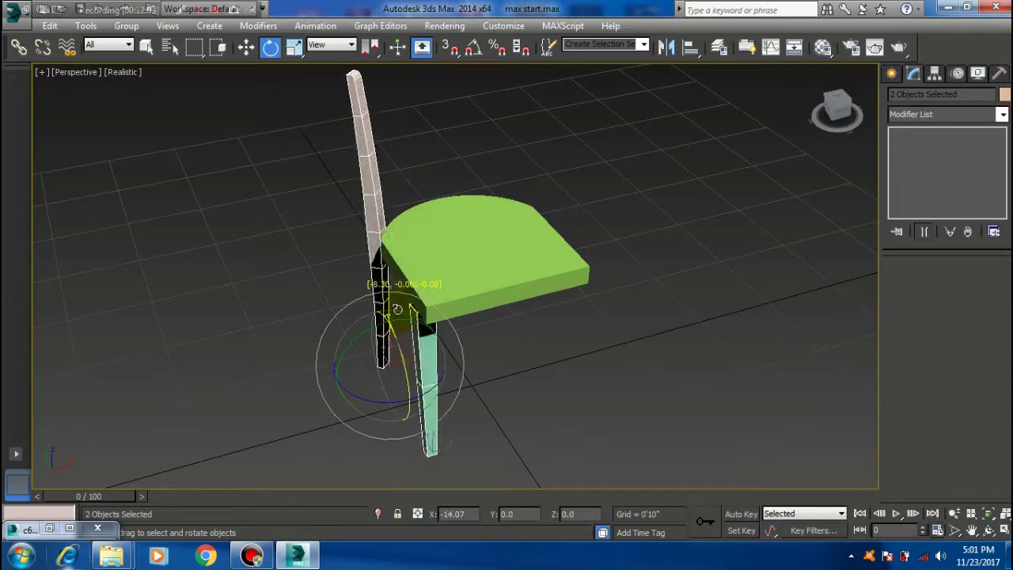
drag(407, 335, 420, 276)
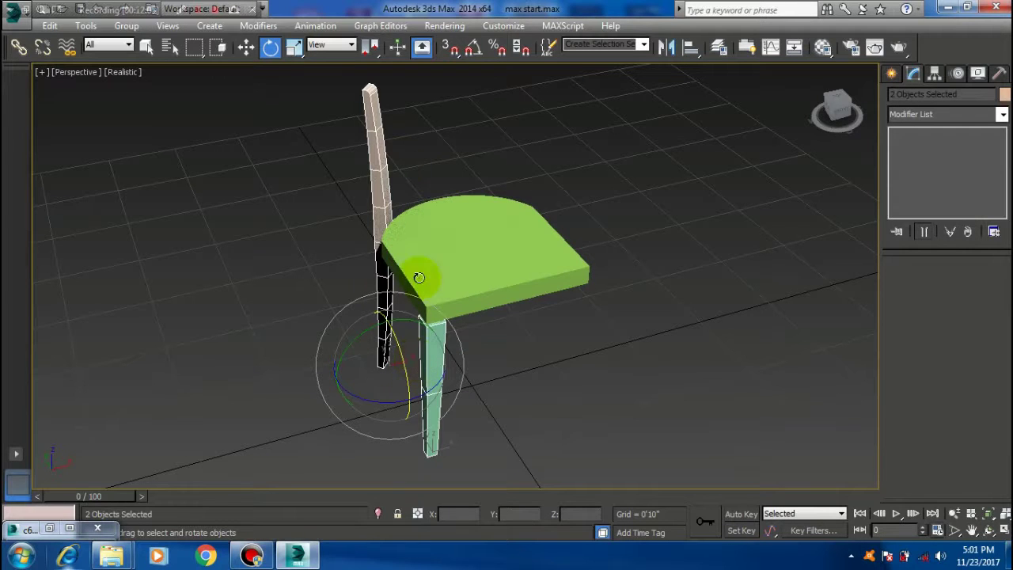
drag(368, 46, 372, 96)
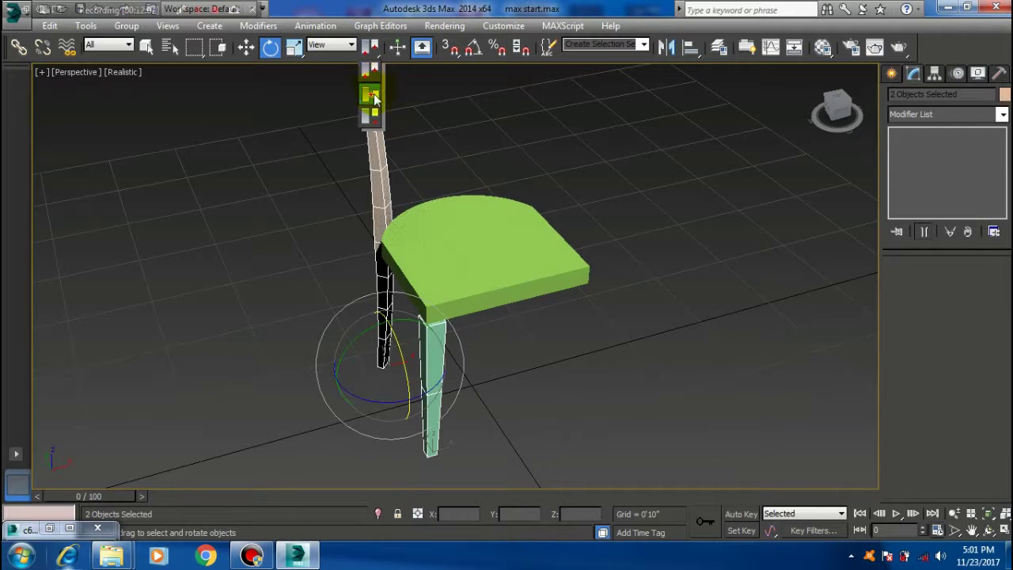
drag(391, 285, 431, 359)
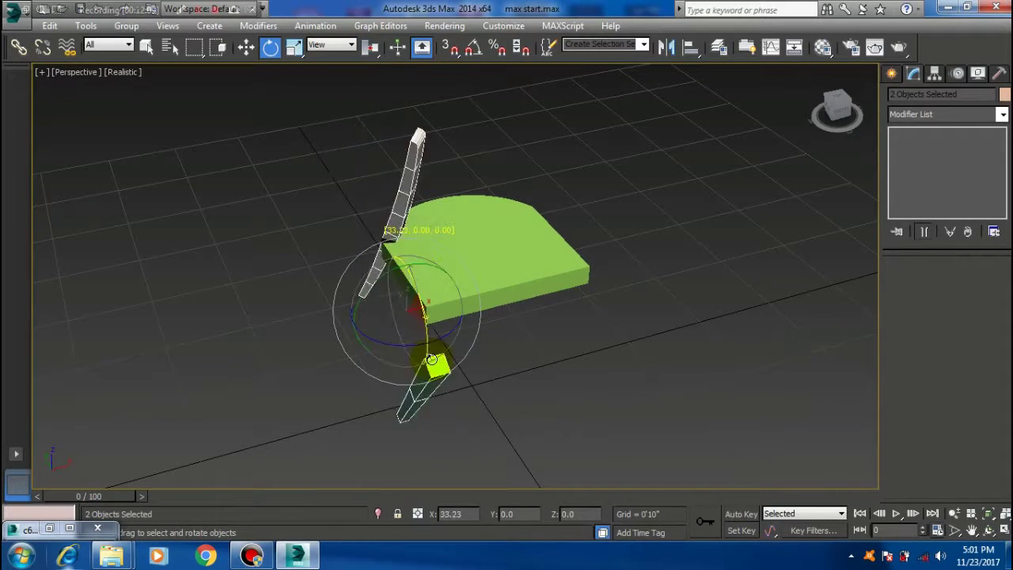
right_click(431, 359)
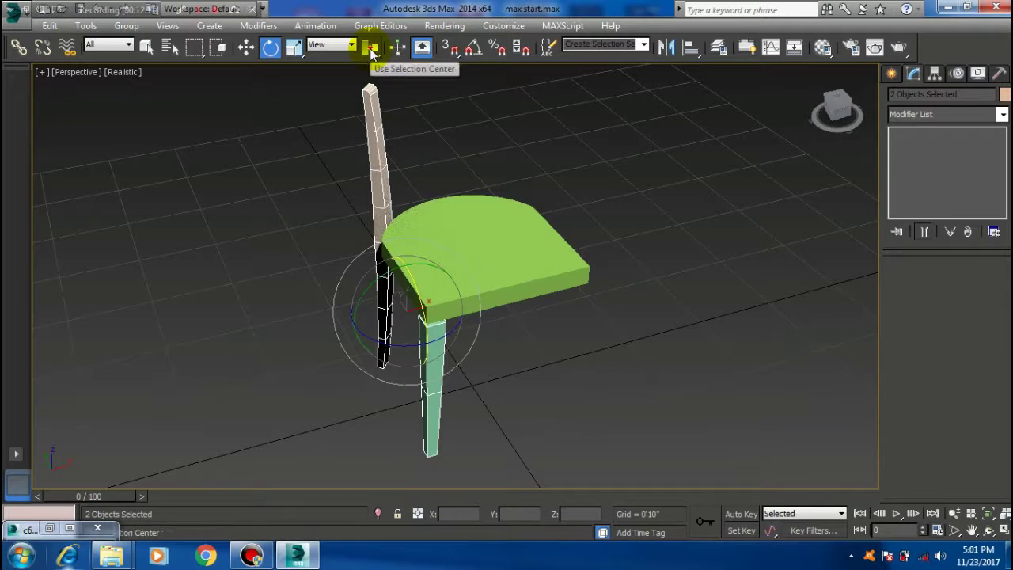
drag(371, 48, 372, 130)
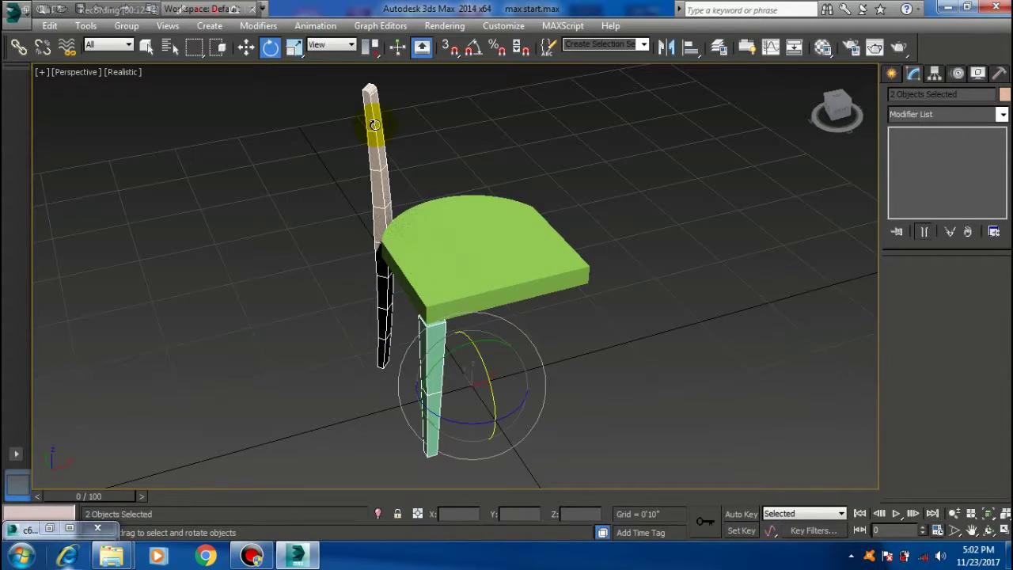
mouse_move(482, 373)
mouse_down()
mouse_move(478, 336)
mouse_move(518, 477)
mouse_move(493, 302)
mouse_move(507, 407)
mouse_up()
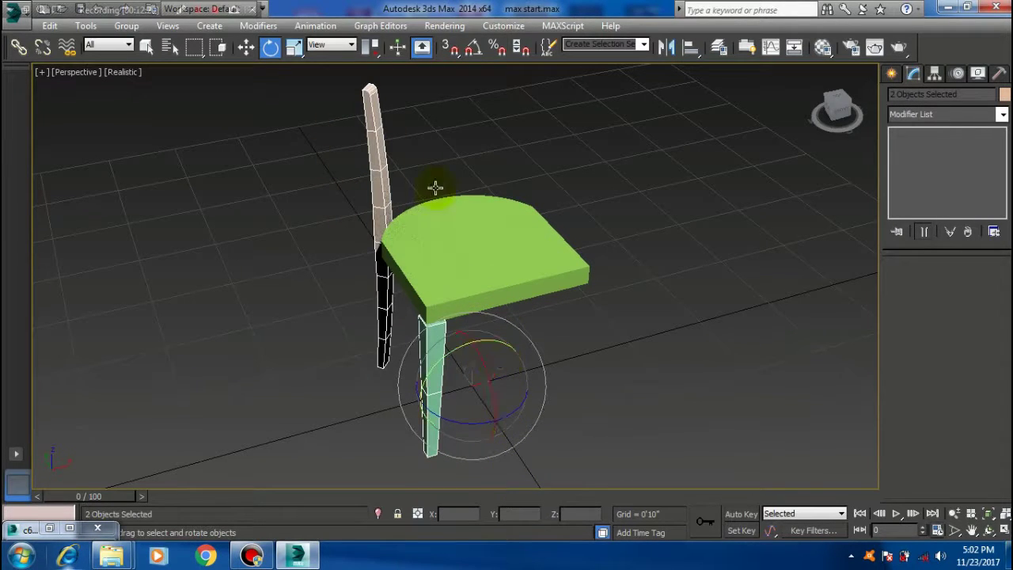
Step: Switch to World coordinates and mirror the back post and leg across X as Instances
click(345, 45)
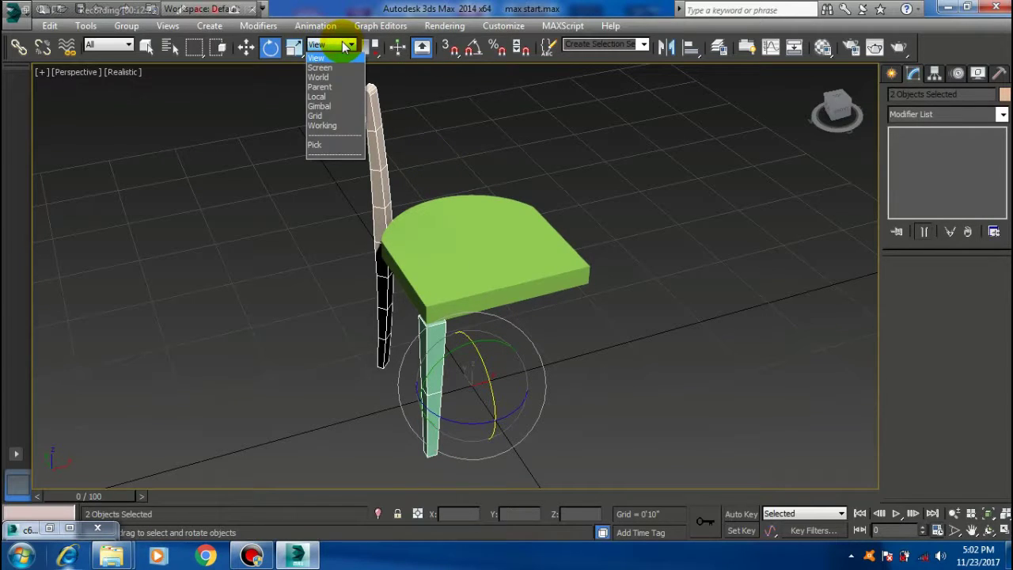
click(320, 77)
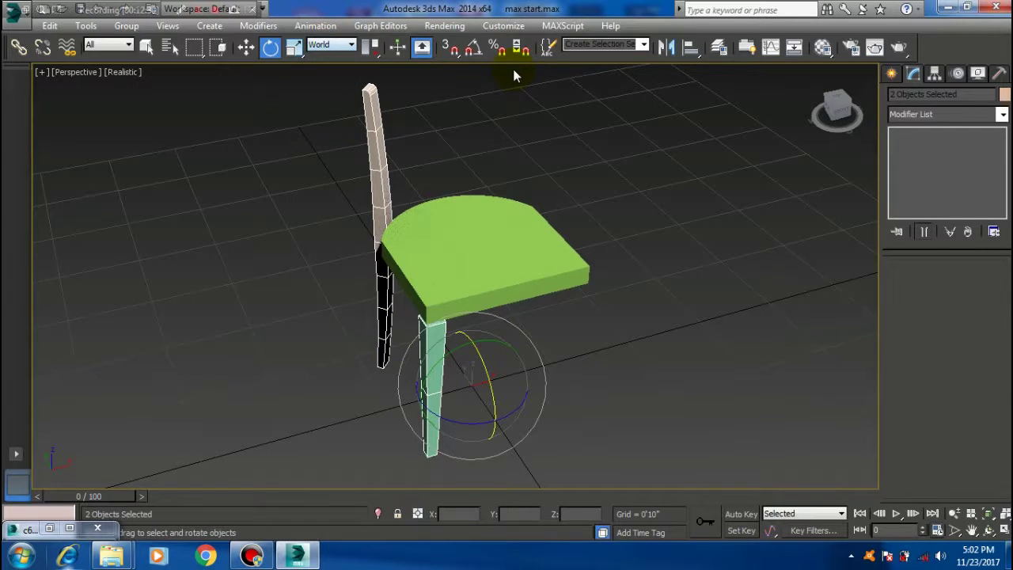
click(667, 48)
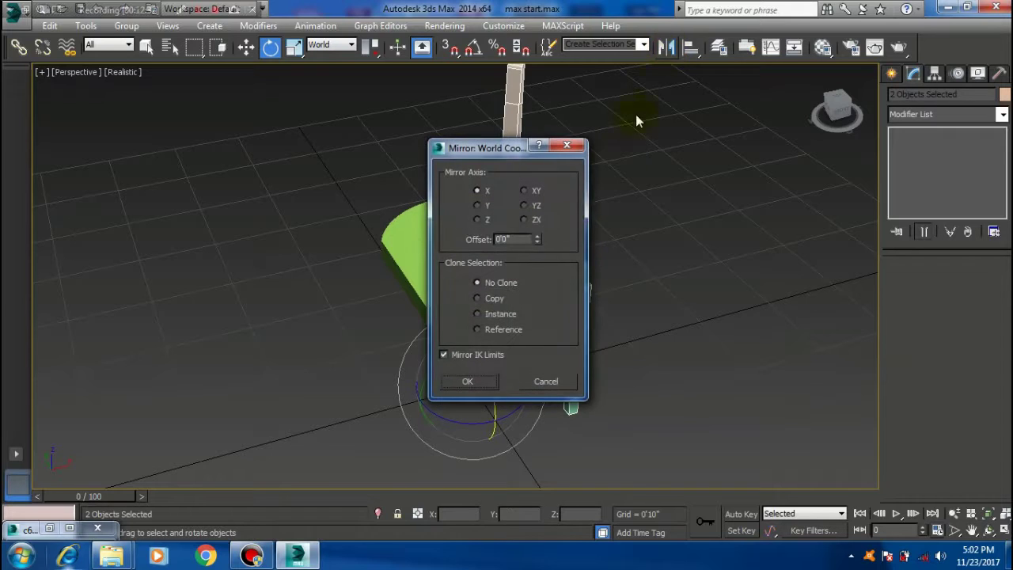
click(487, 314)
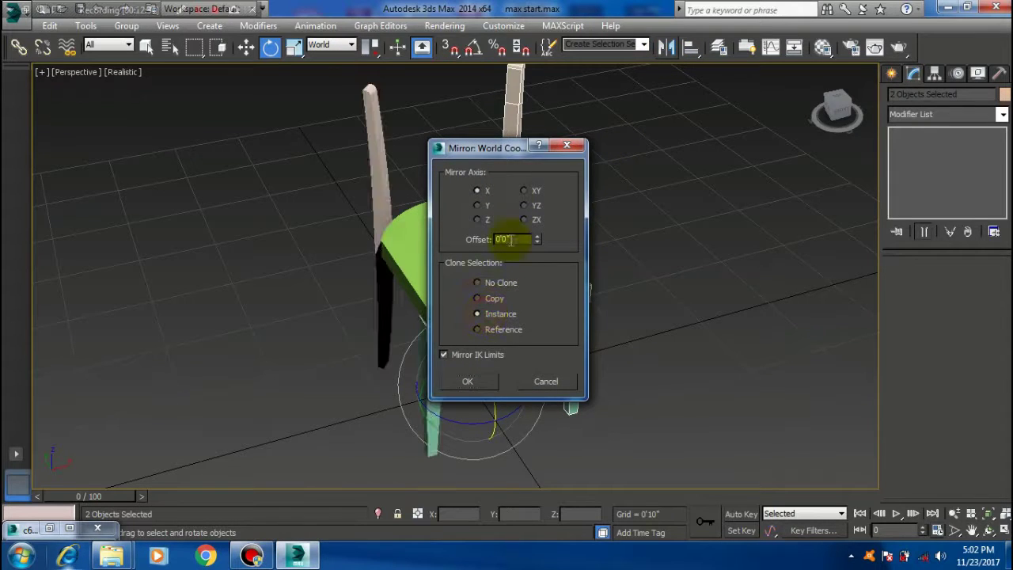
mouse_move(496, 154)
mouse_down()
mouse_move(642, 150)
mouse_move(703, 121)
mouse_up()
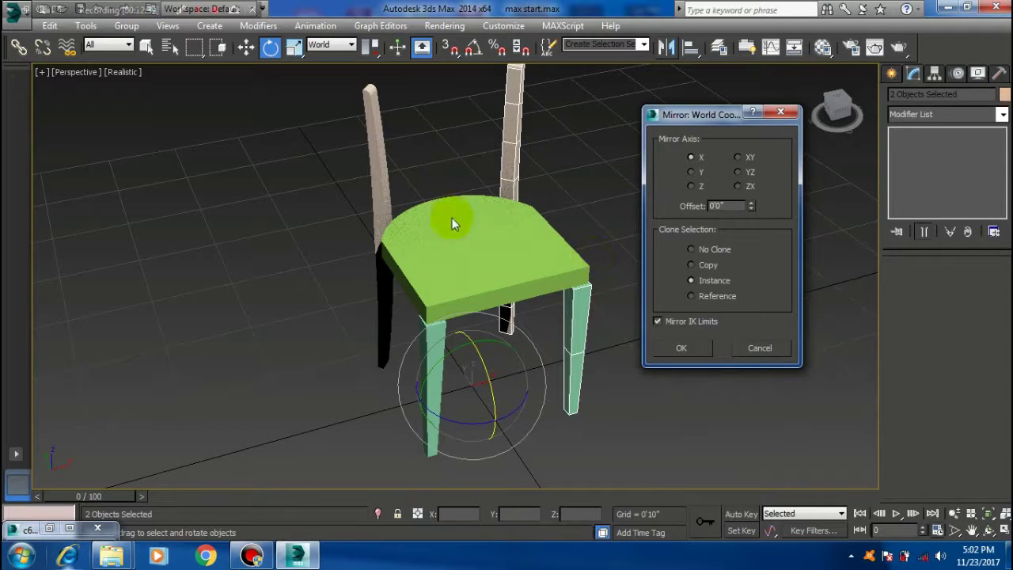
click(683, 348)
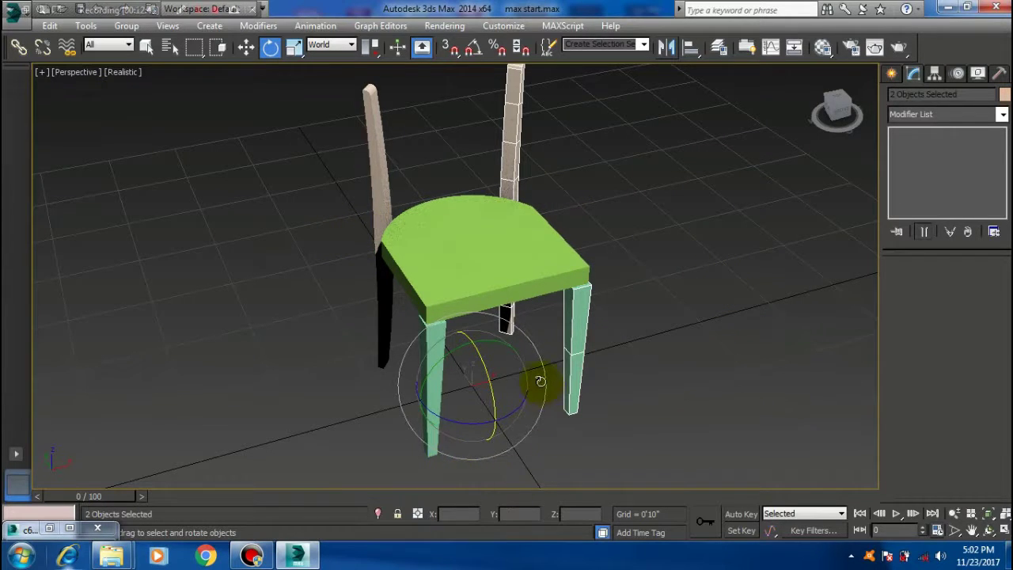
mouse_move(538, 376)
alt+middle_down()
mouse_move(488, 338)
mouse_move(403, 319)
mouse_move(441, 317)
mouse_move(564, 358)
alt+middle_up()
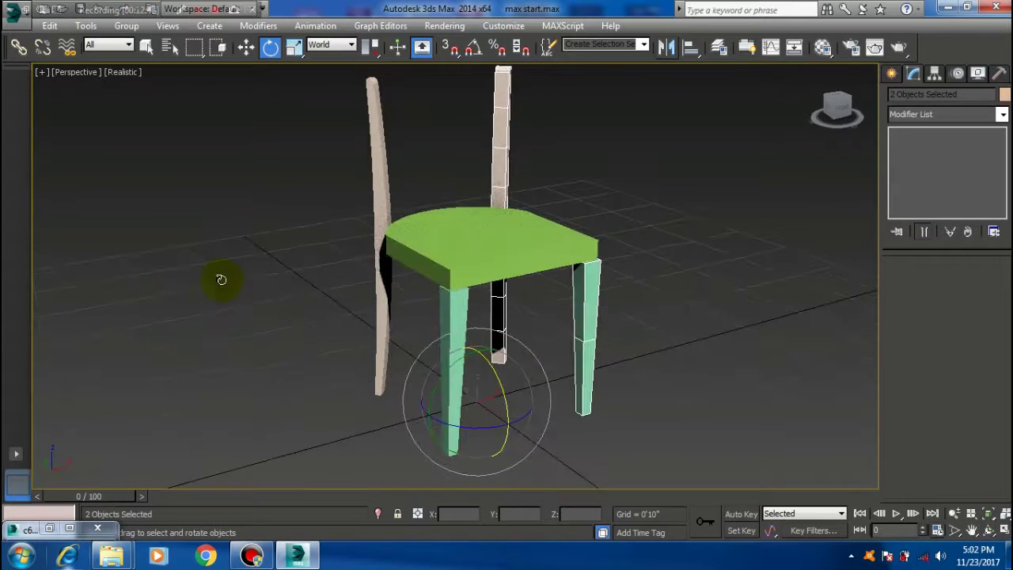
Step: Use Save As with the + increment button to save the scene as max start01.max
click(16, 11)
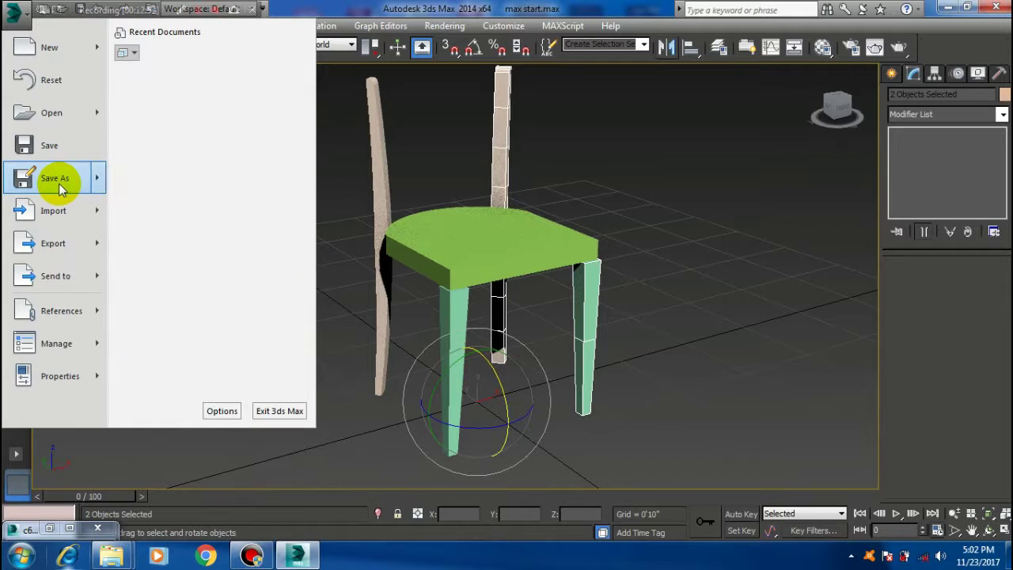
click(60, 184)
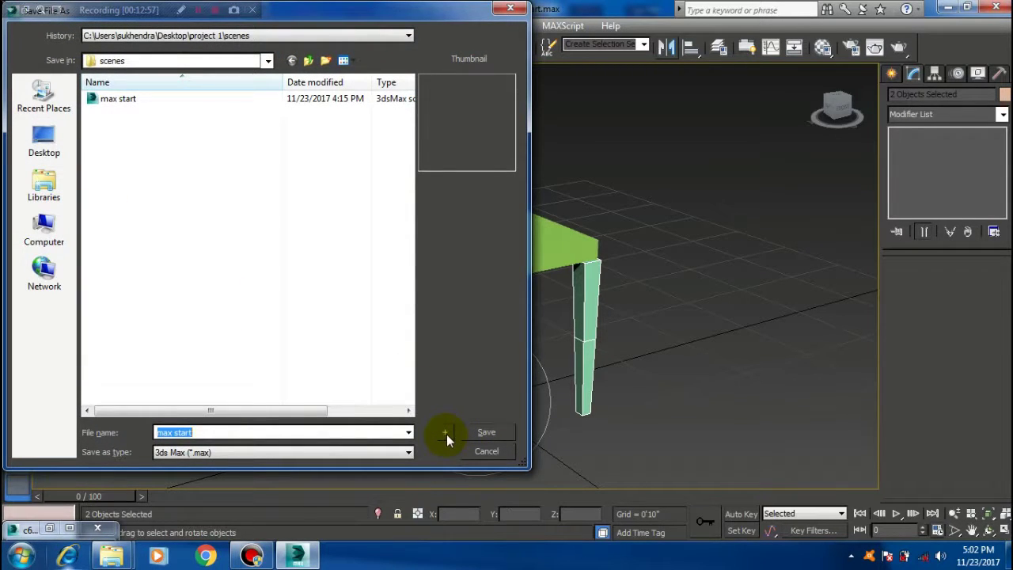
click(446, 434)
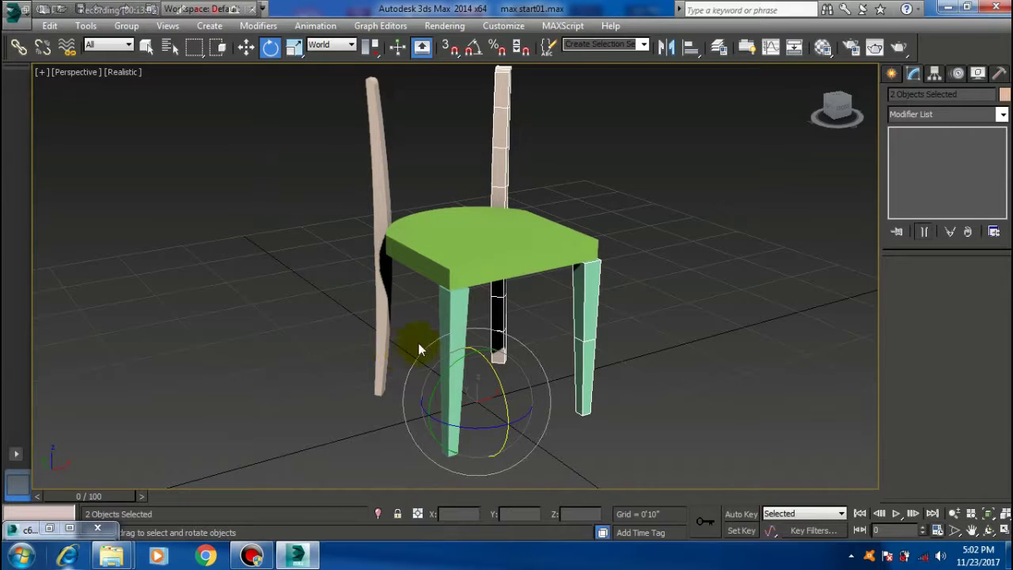
alt+middle_drag(452, 237, 480, 256)
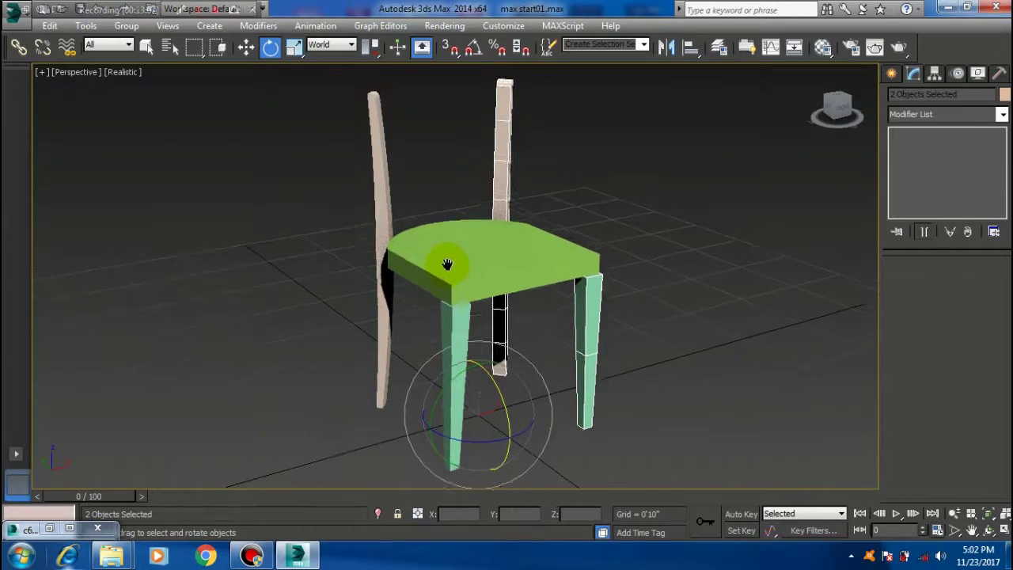